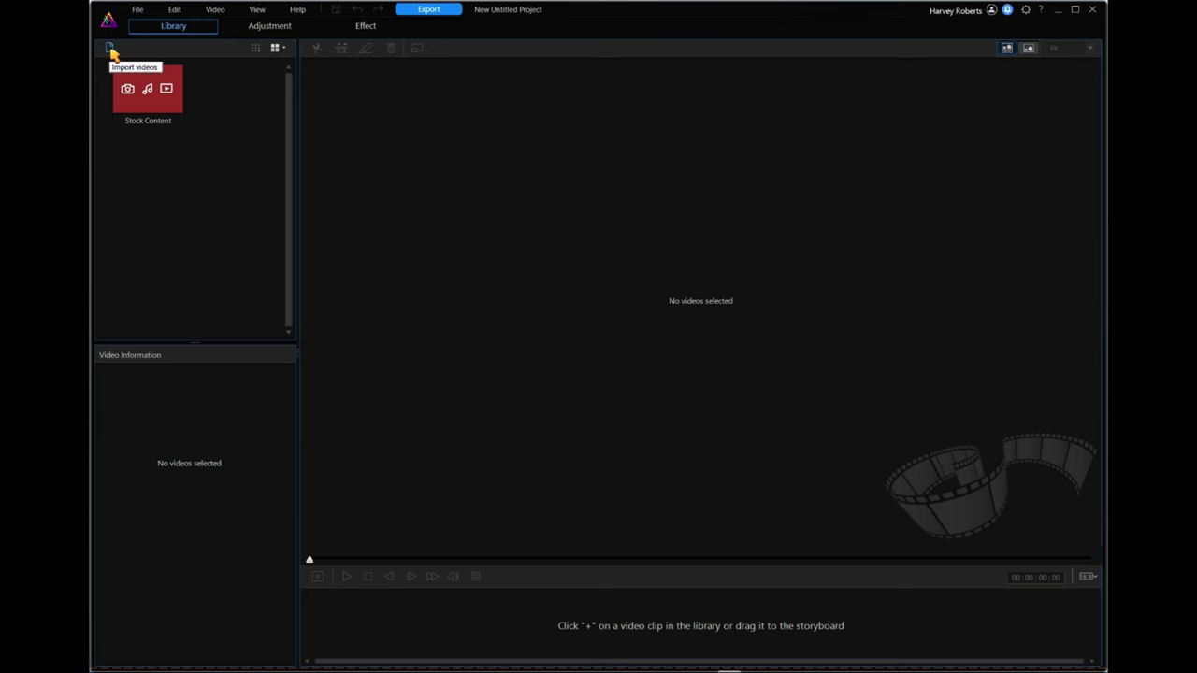
Import VideoInText.MP4 from the Captures folder and add it to the storyboard
left_click(137, 12)
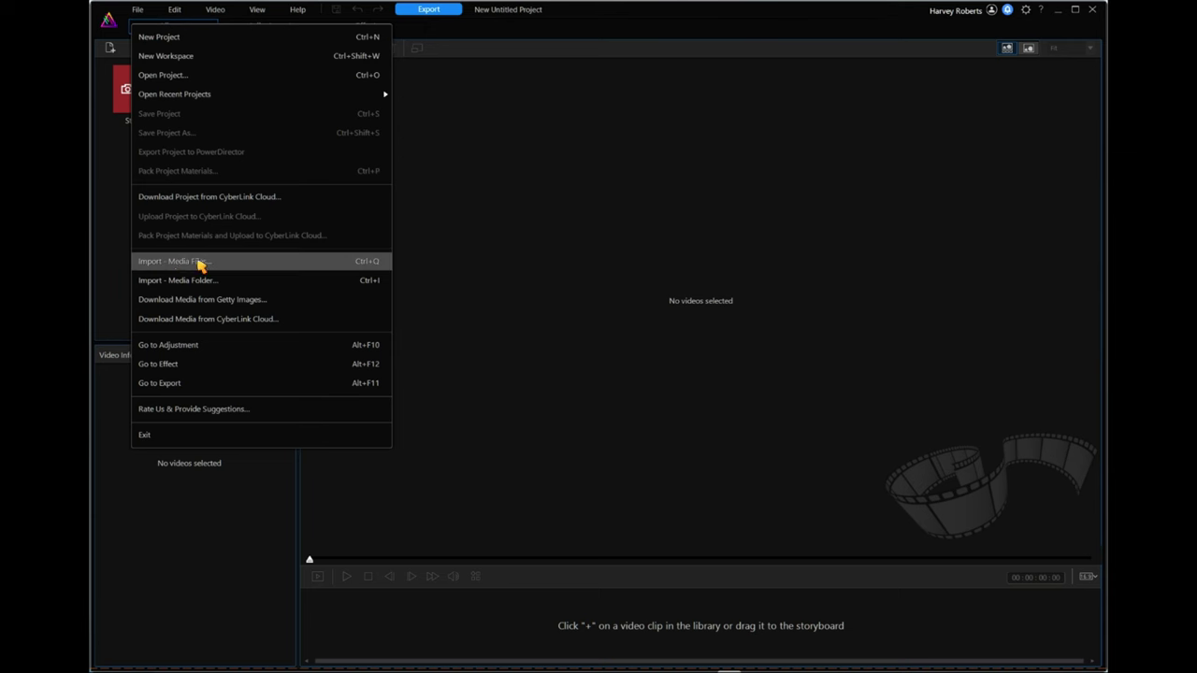
left_click(449, 268)
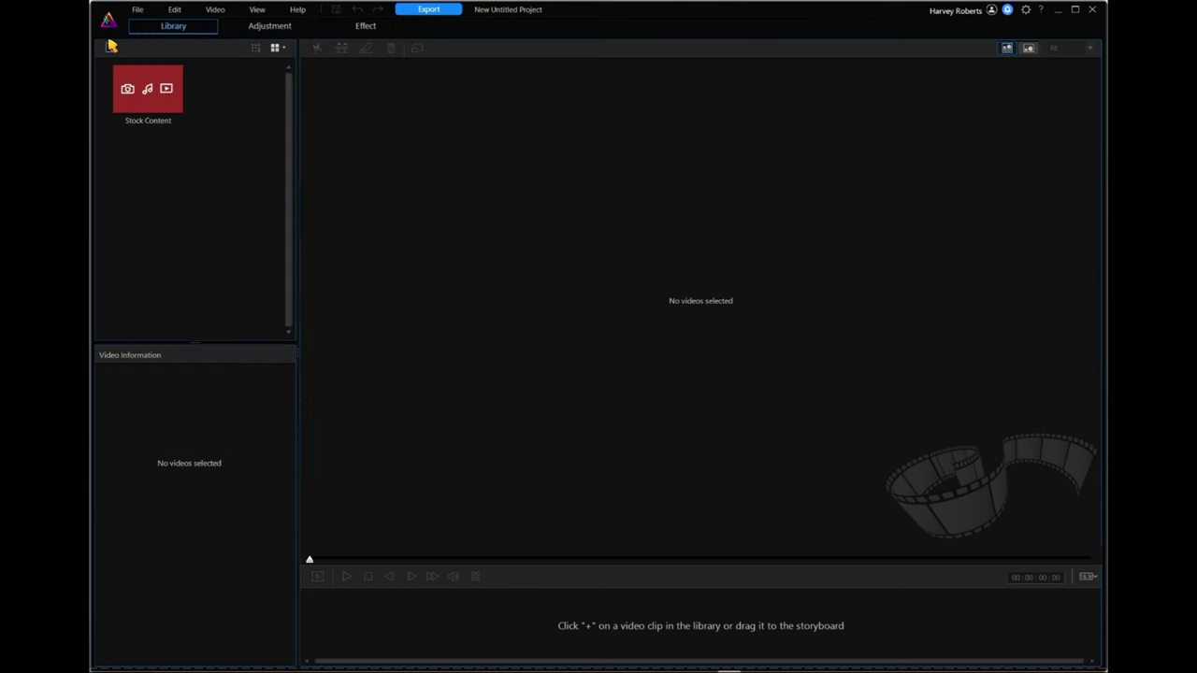
left_click(111, 52)
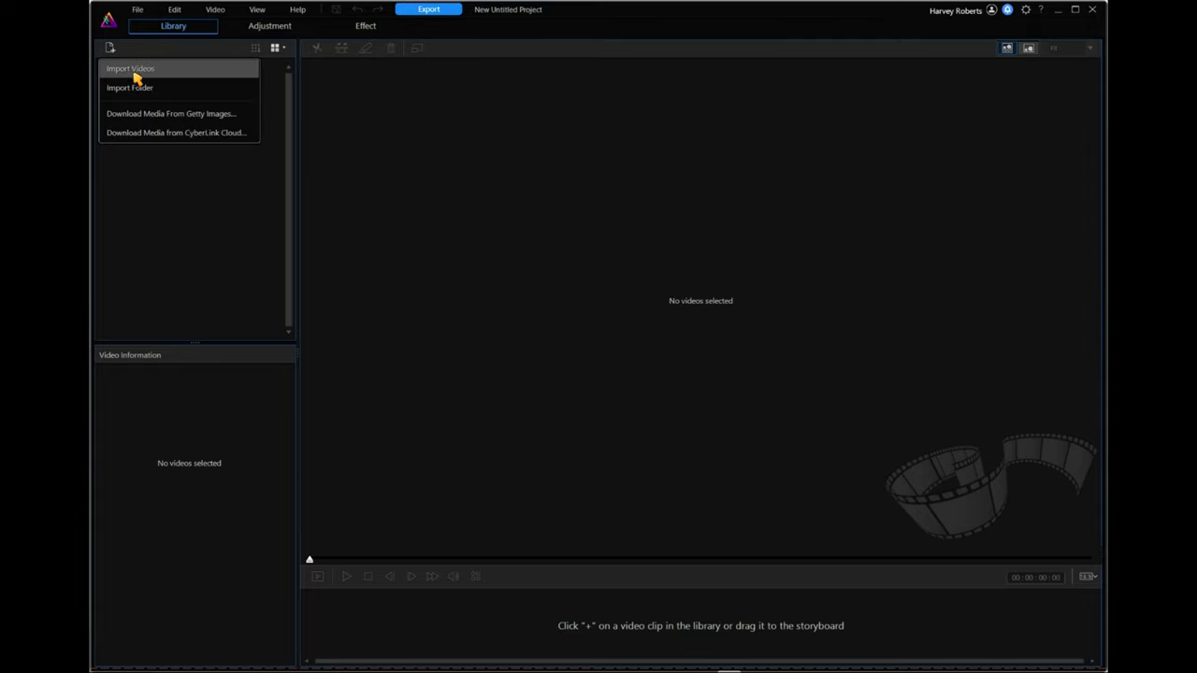
left_click(131, 69)
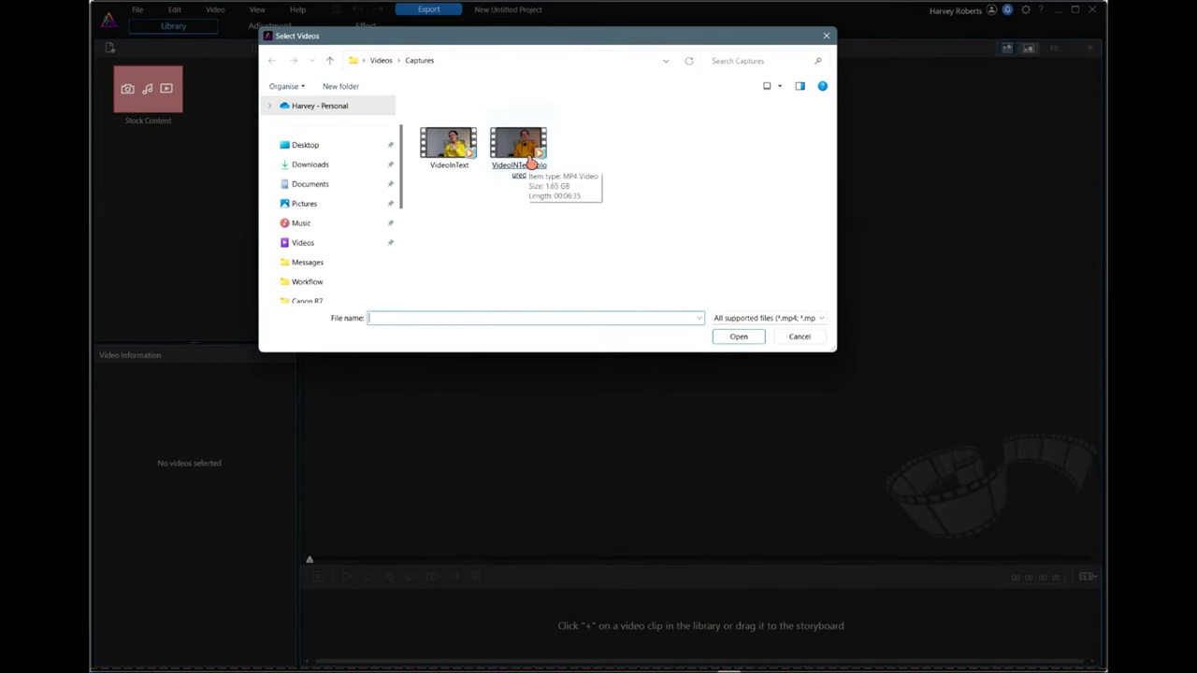
double_click(450, 156)
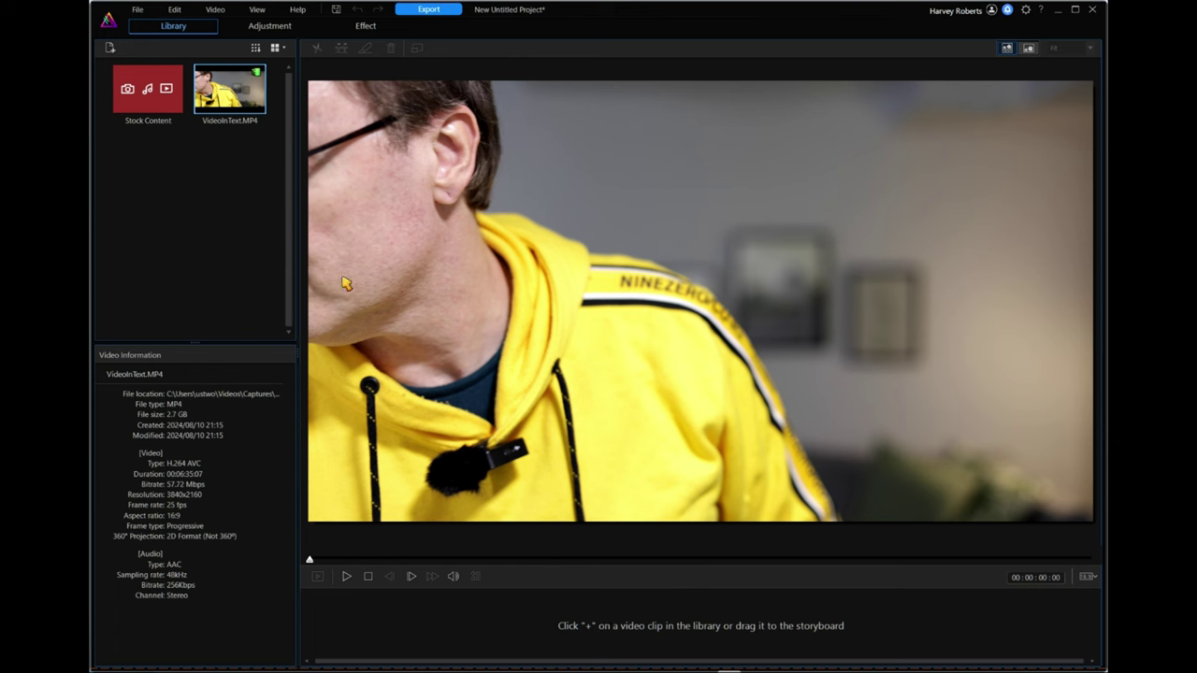
mouse_move(250, 101)
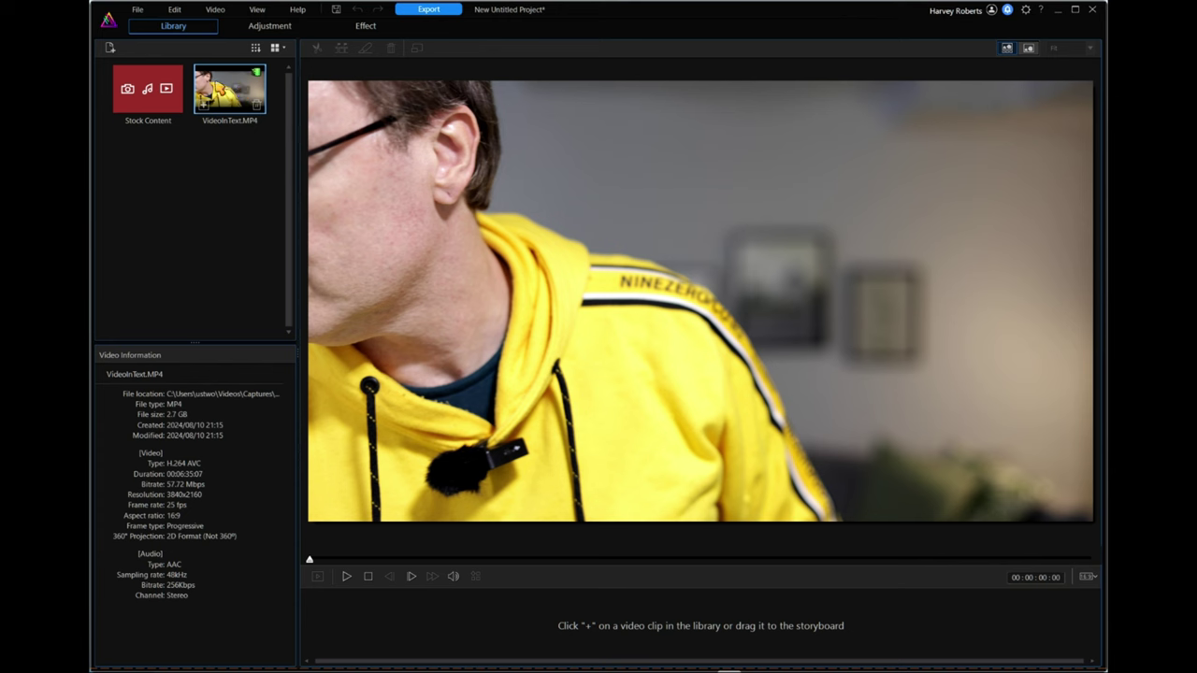
left_click(207, 110)
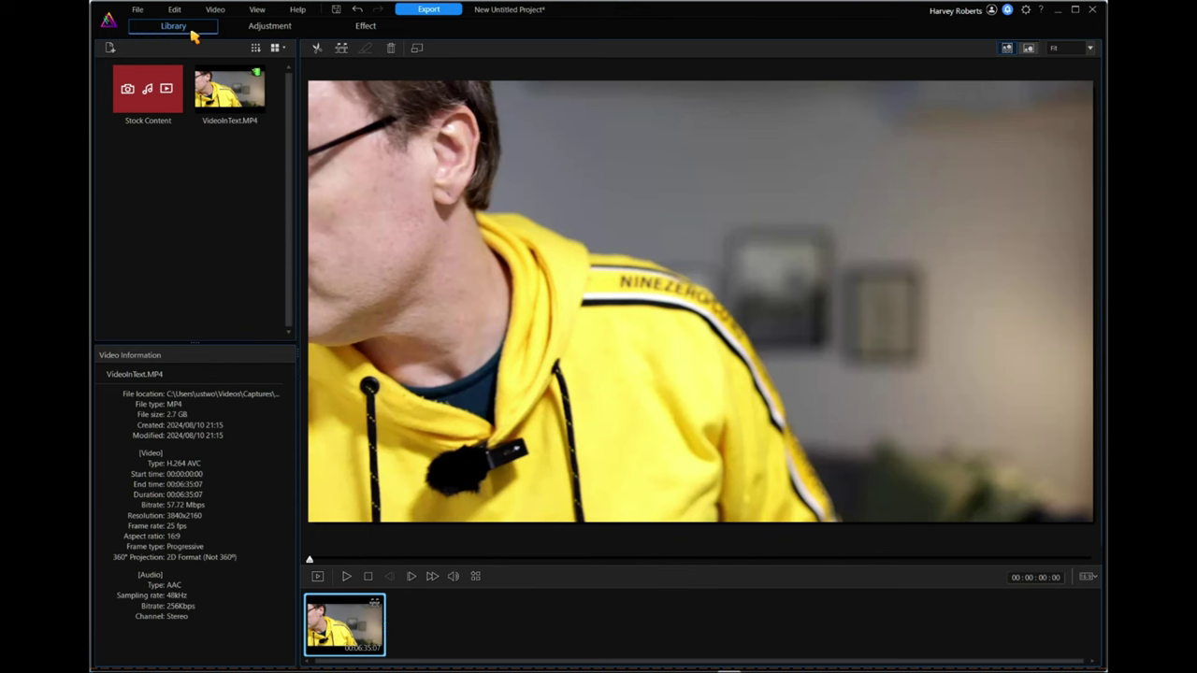
Browse the Color LUT collections, apply a LUT to the storyboard clip and keep it enabled
left_click(374, 27)
left_click(271, 27)
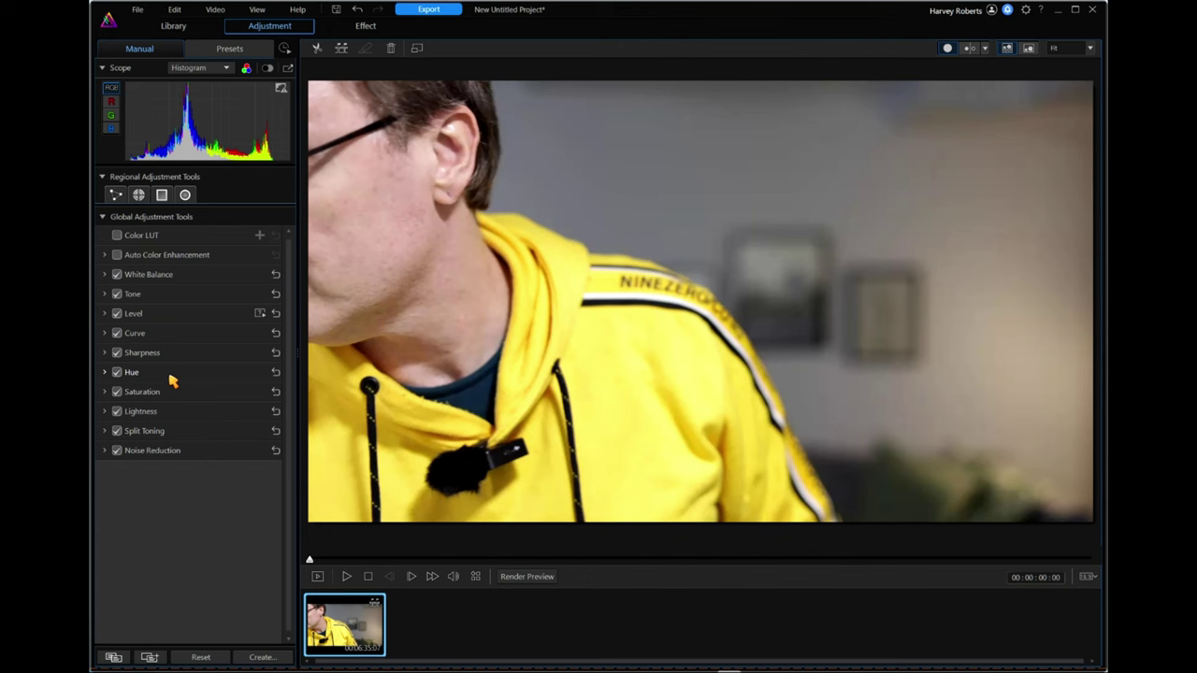
left_click(152, 237)
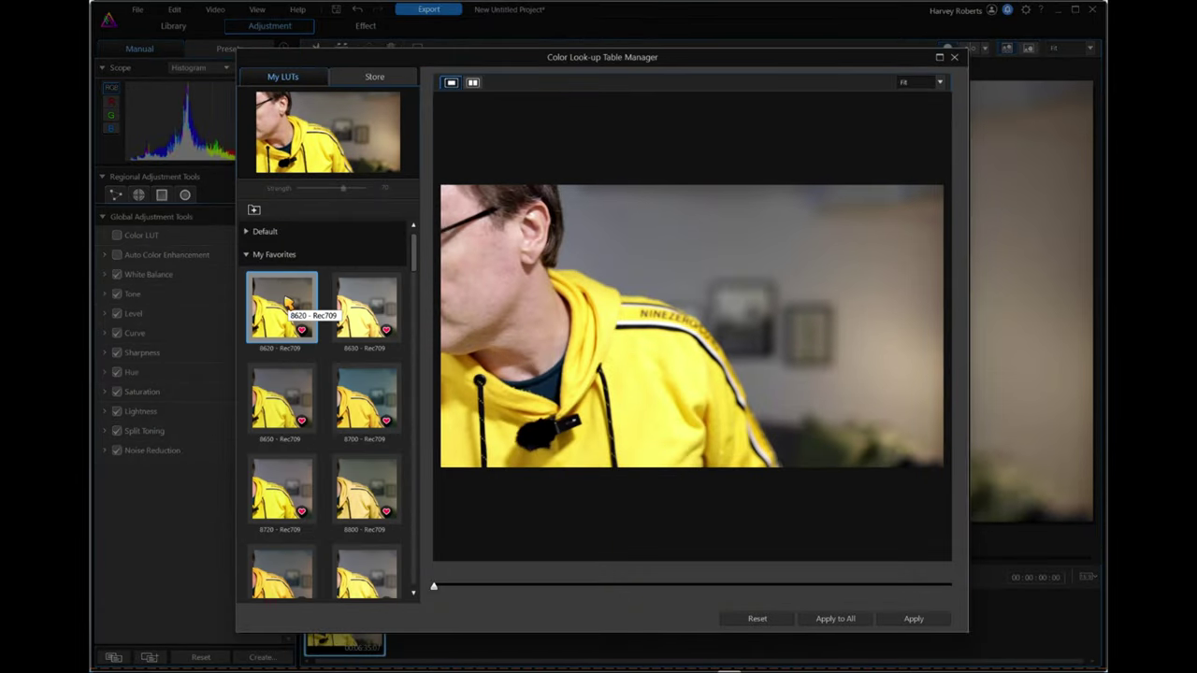
left_click(248, 256)
left_click(248, 256)
left_click(248, 256)
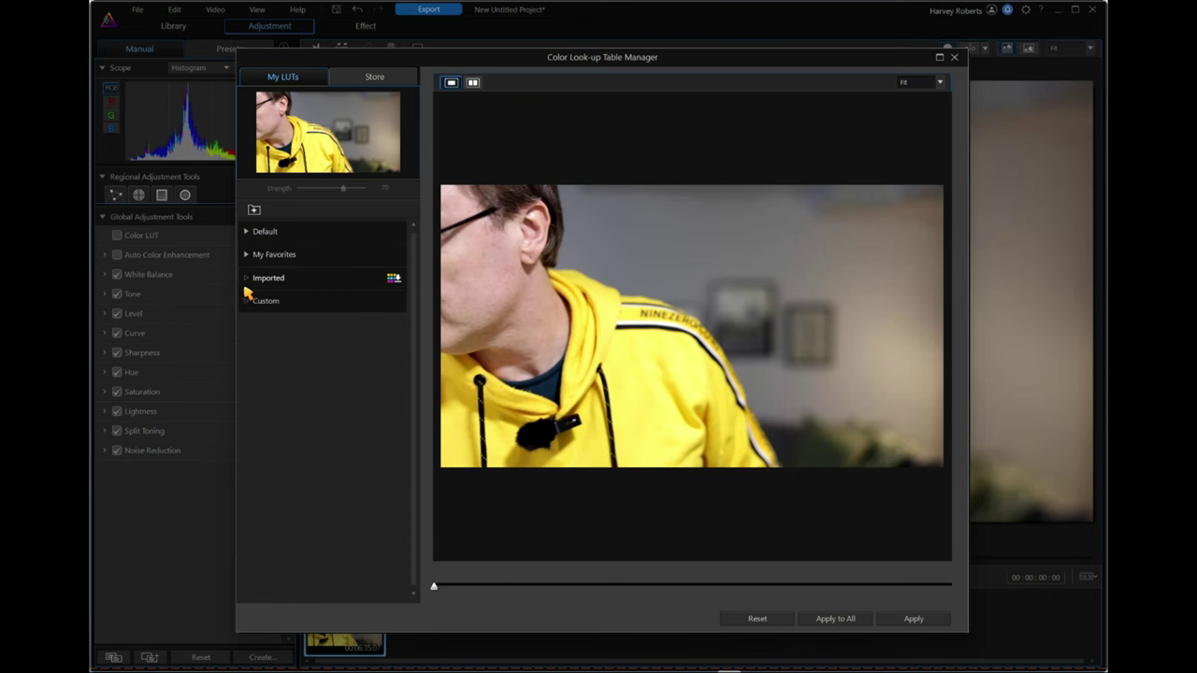
left_click(247, 254)
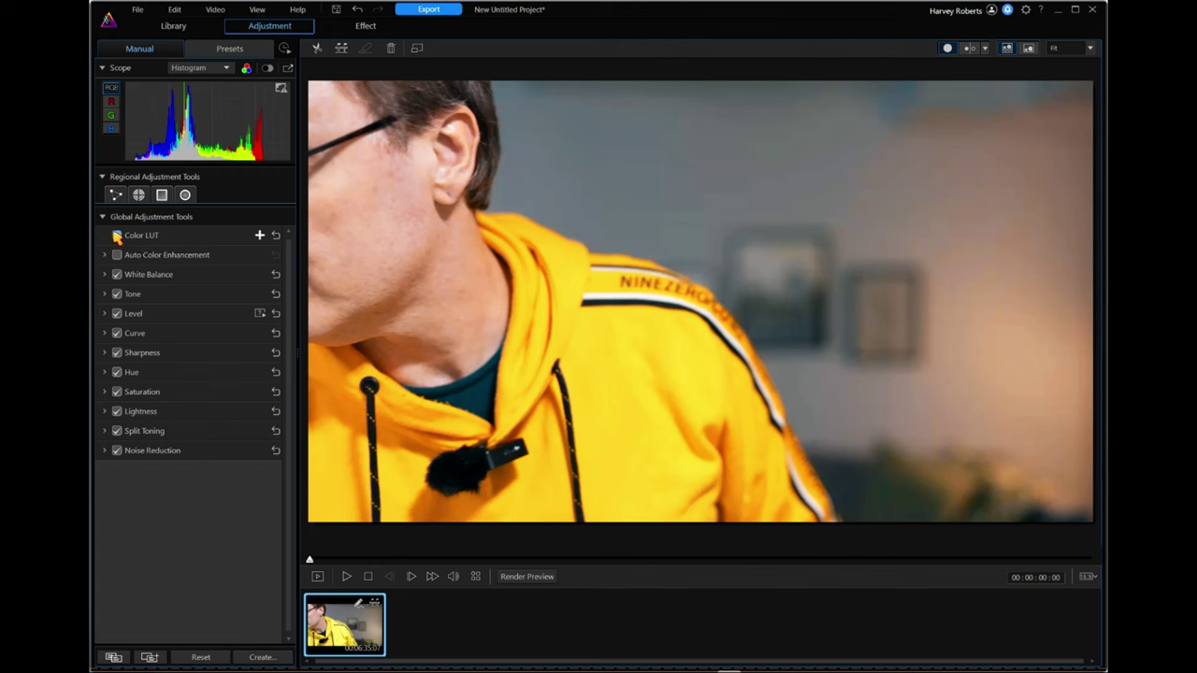
left_click(117, 236)
Preview the graded clip from 00:02:00:00 frame by frame, then return the playhead to the start
left_click(1029, 578)
type("02")
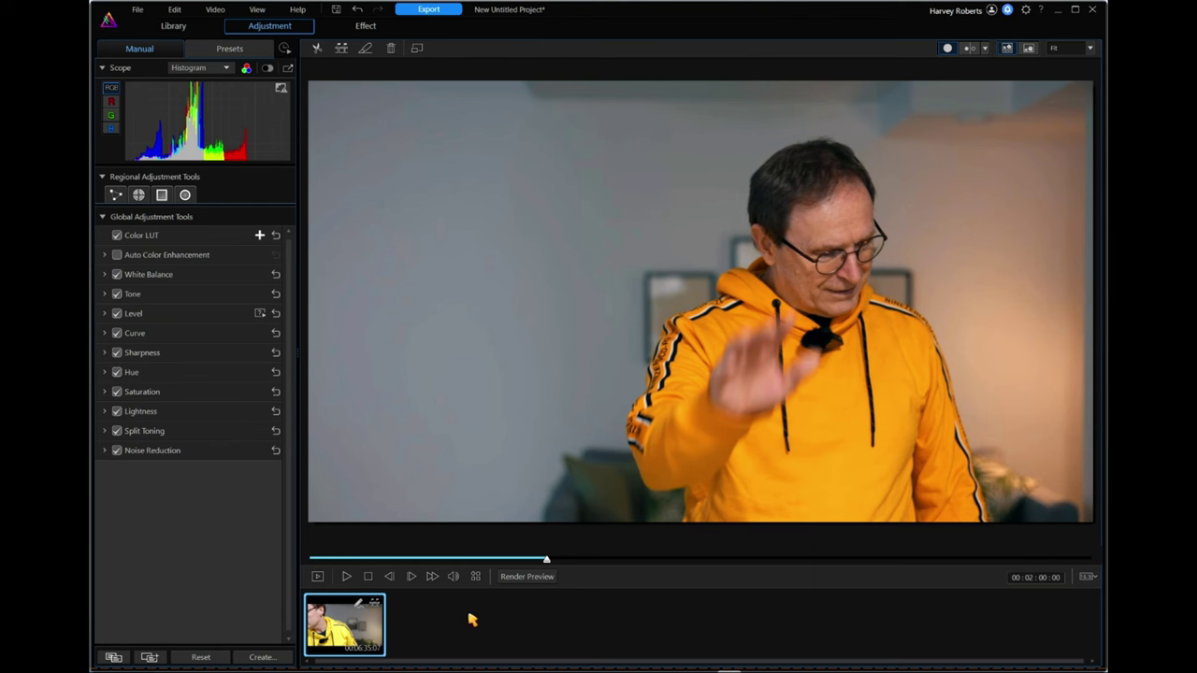
left_click(412, 578)
left_click(412, 578)
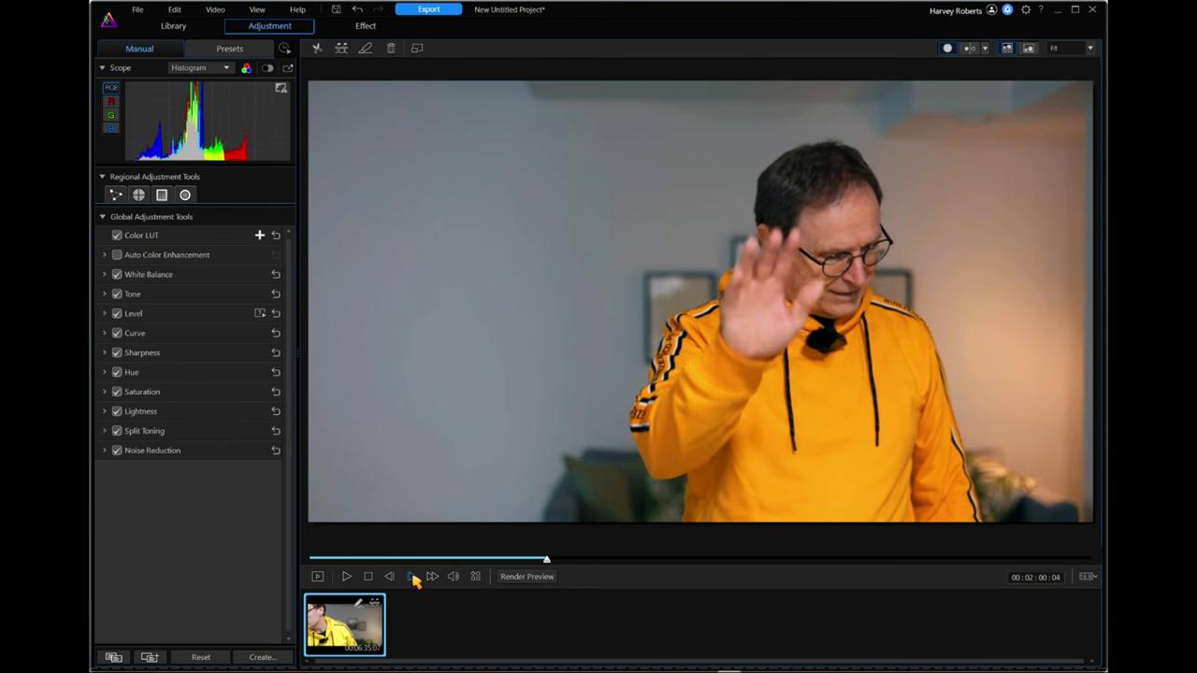
left_click(412, 578)
left_click(412, 578)
left_click(413, 578)
left_click(413, 577)
left_click(412, 577)
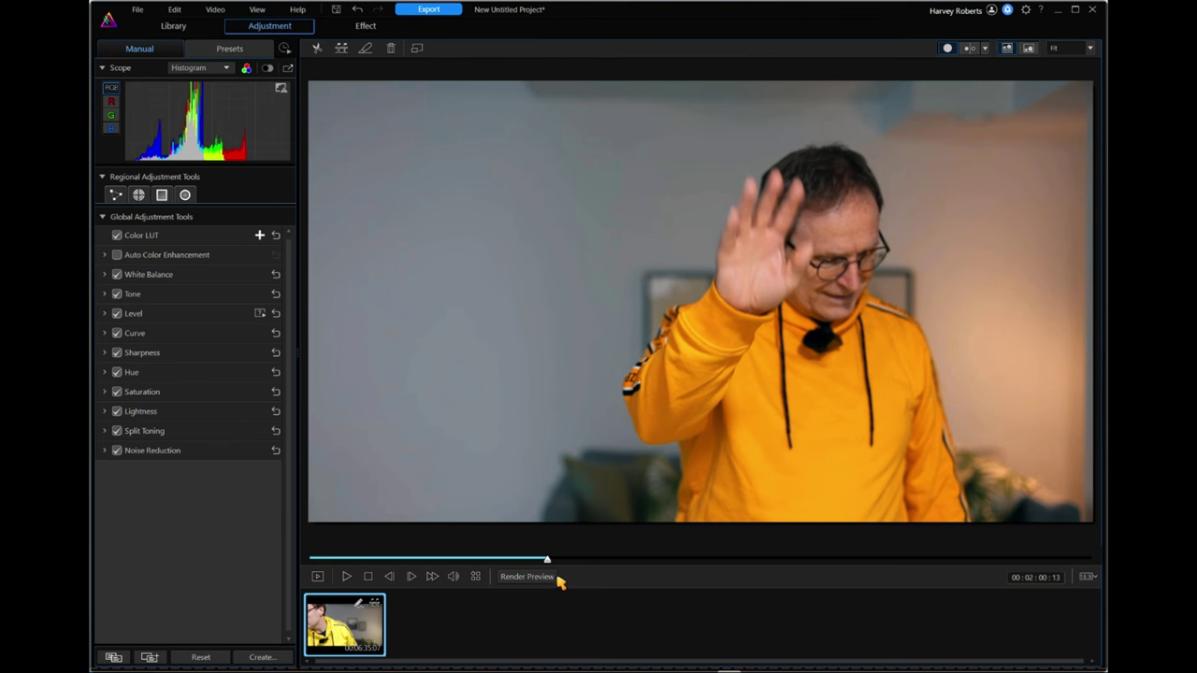
left_click_drag(547, 564, 309, 561)
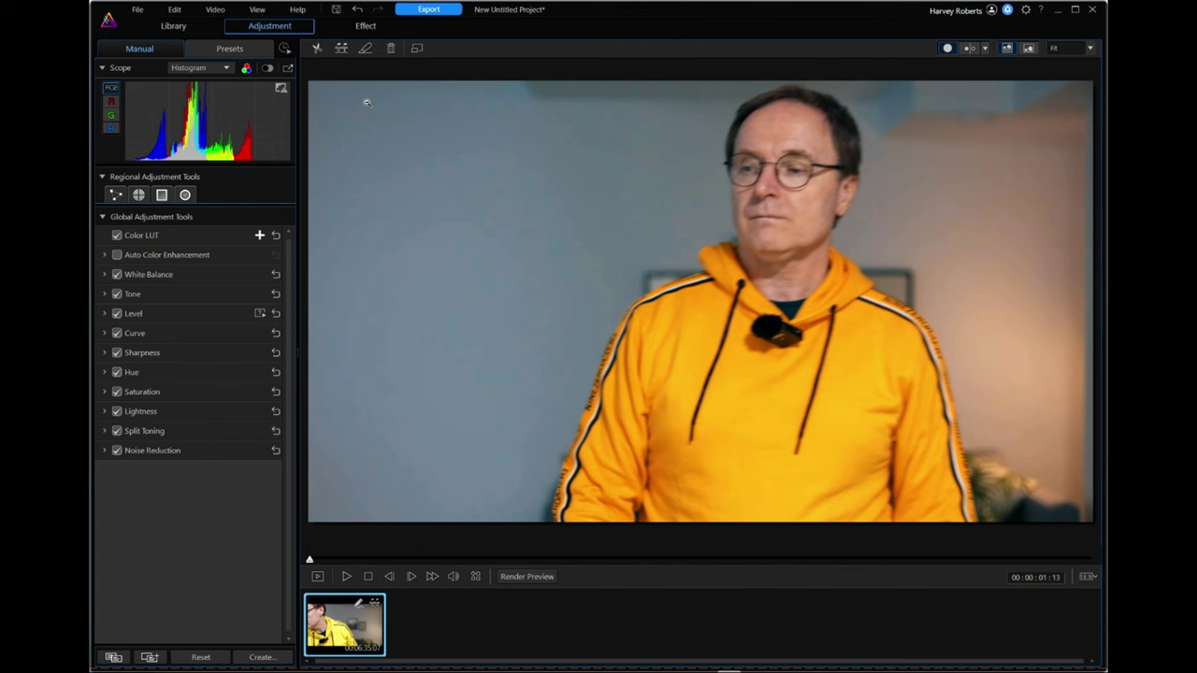
Review the Light Effects available for the clip, such as Glow, Sparkle and Lens Flare
left_click(365, 26)
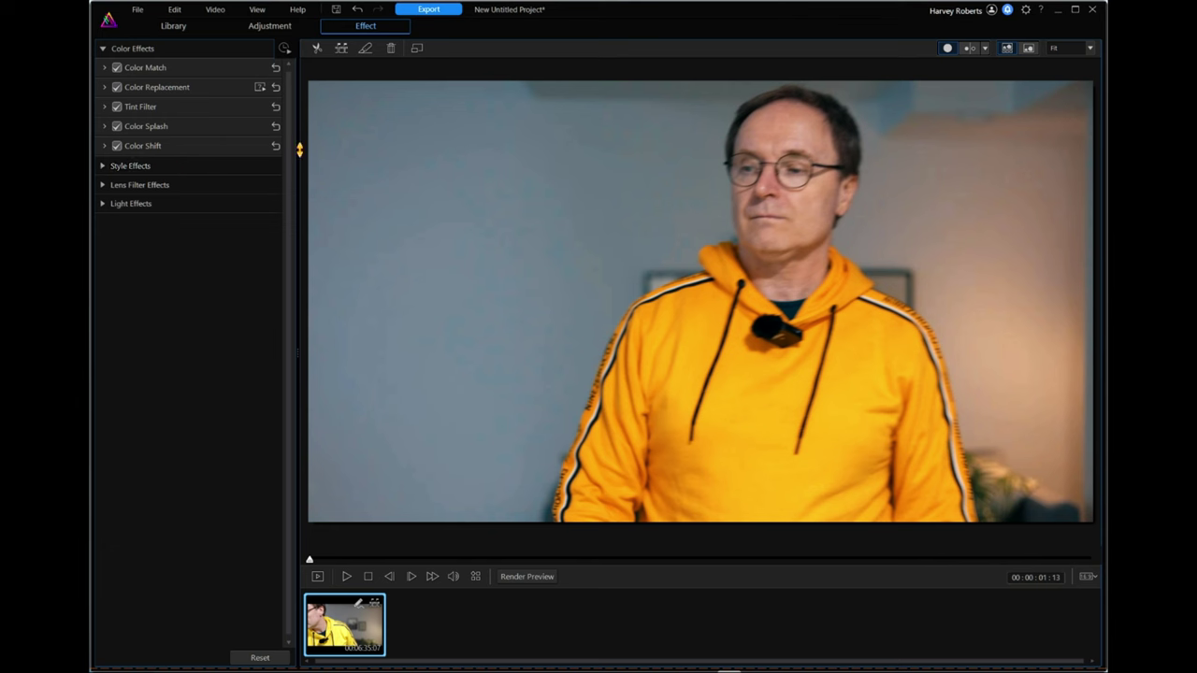
left_click(106, 203)
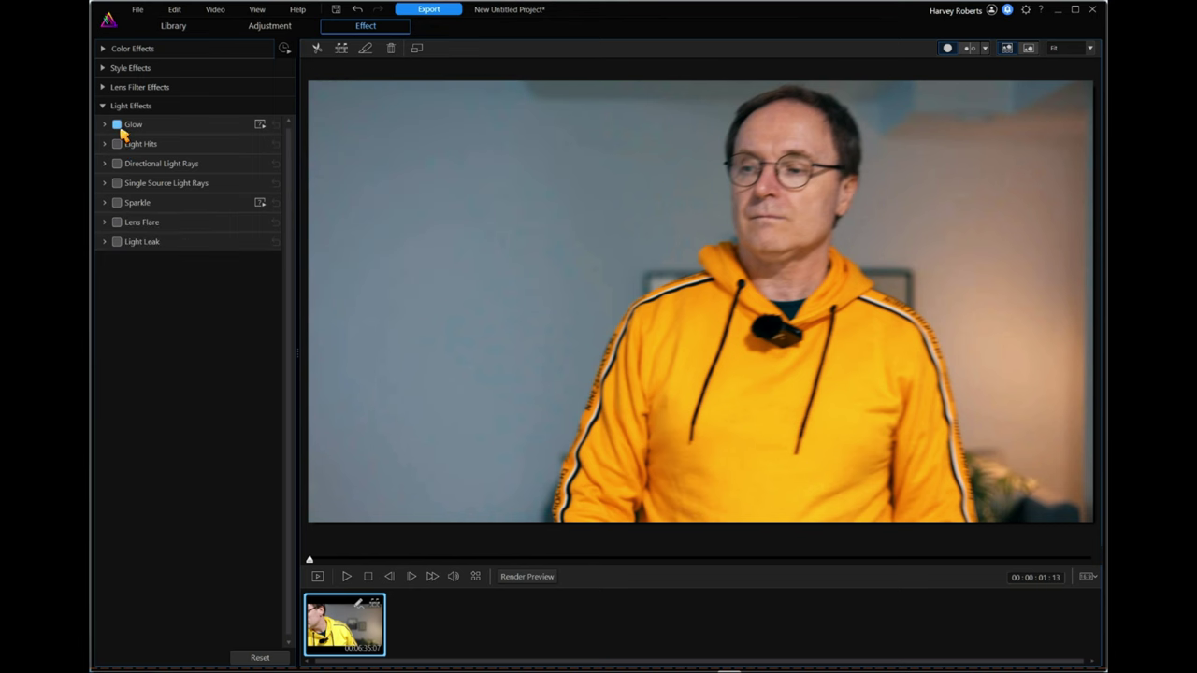
left_click(116, 125)
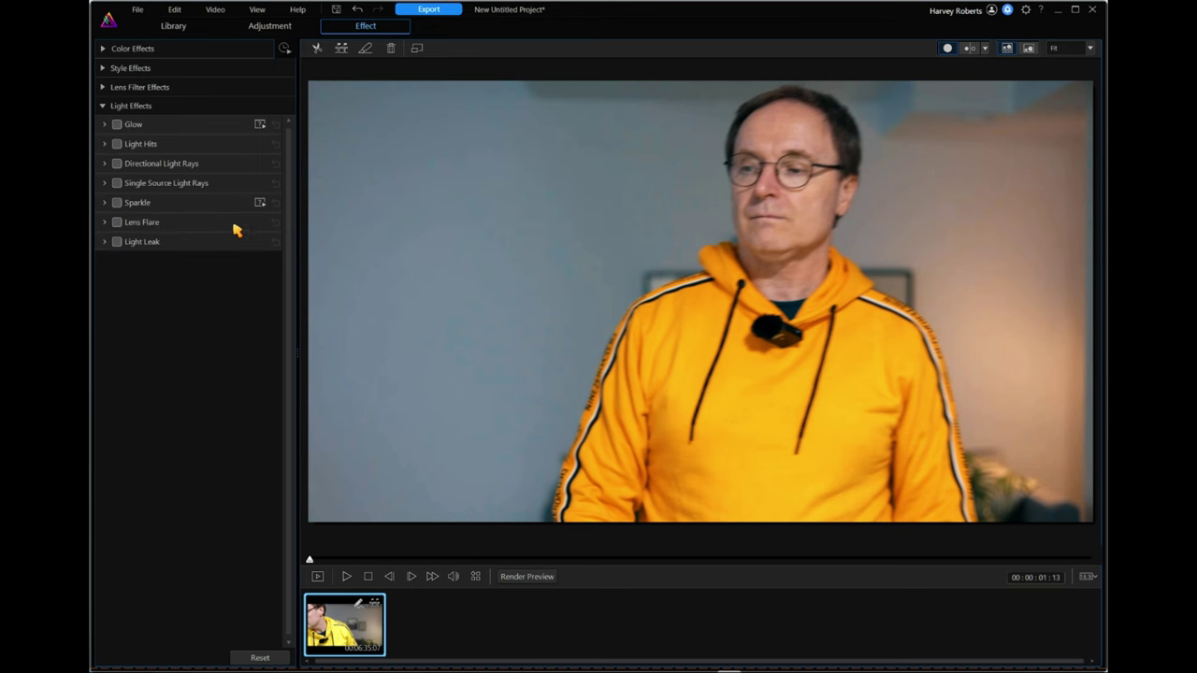
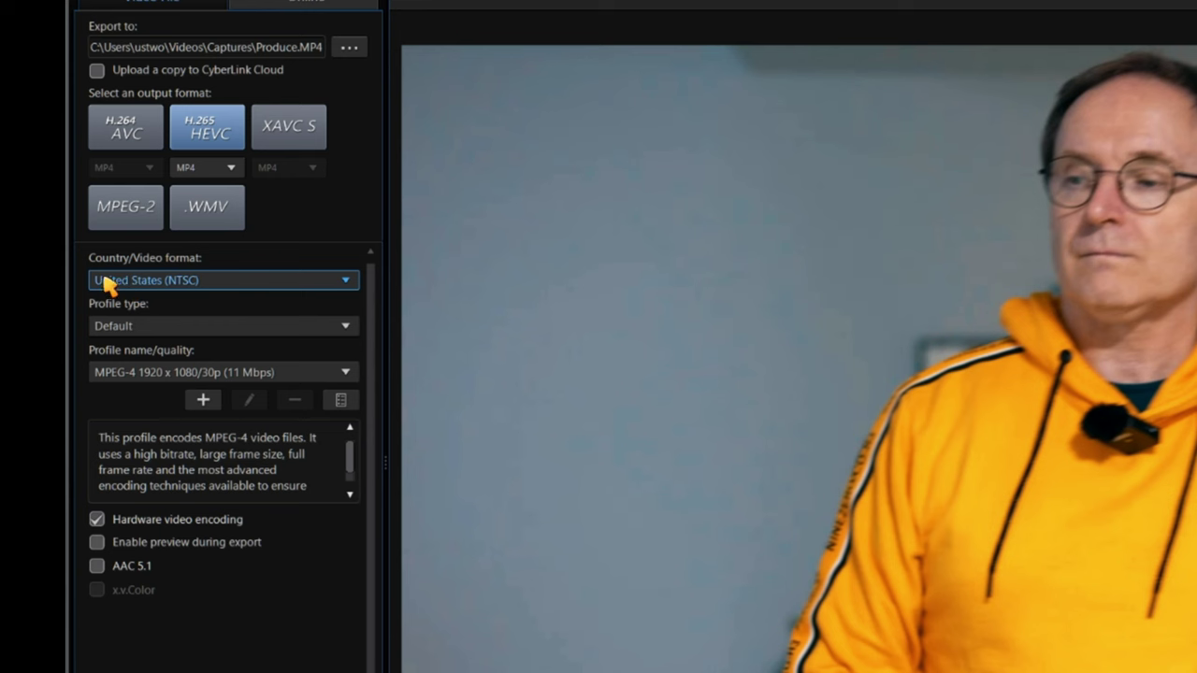
Set the export video format to Finland (PAL) and the quality profile to HEVC MPEG-4 4K 3840x2160/25p (37 Mbps)
left_click(348, 283)
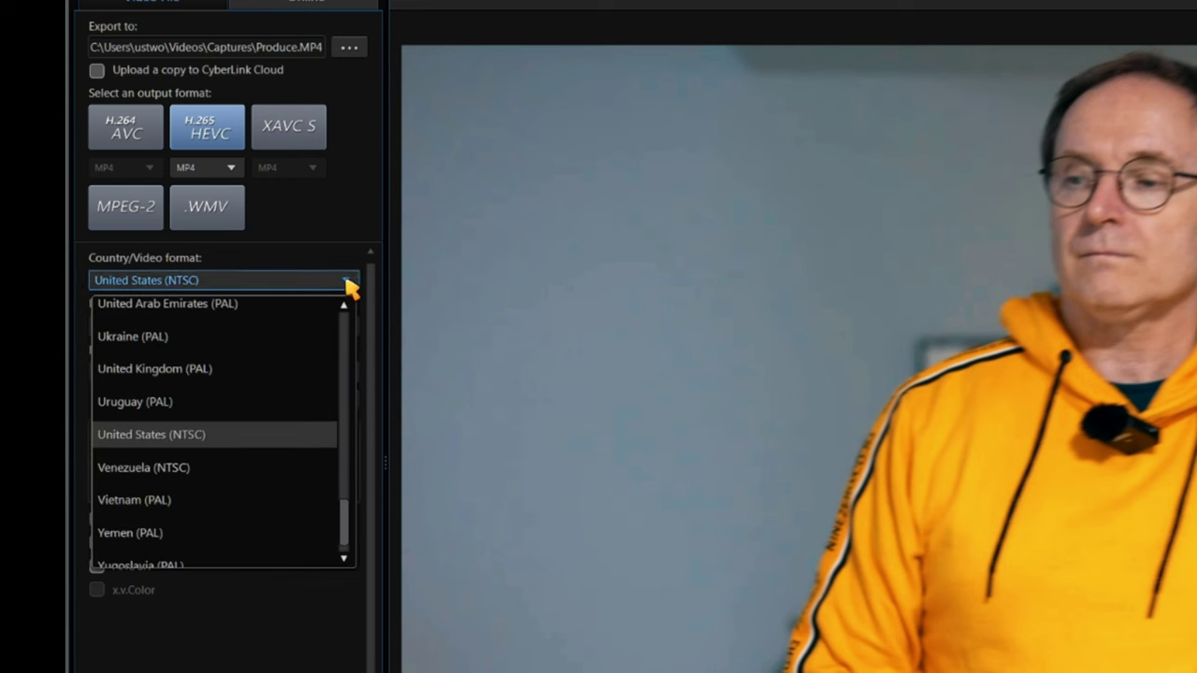
left_click_drag(351, 526, 357, 374)
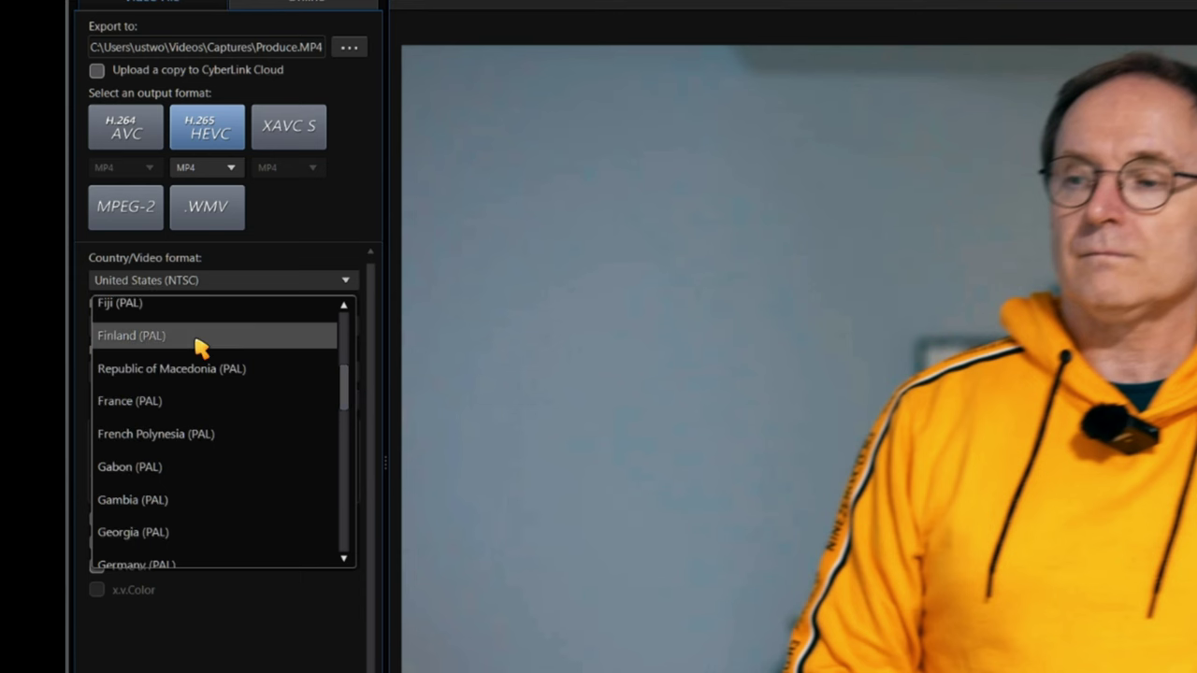
left_click(163, 337)
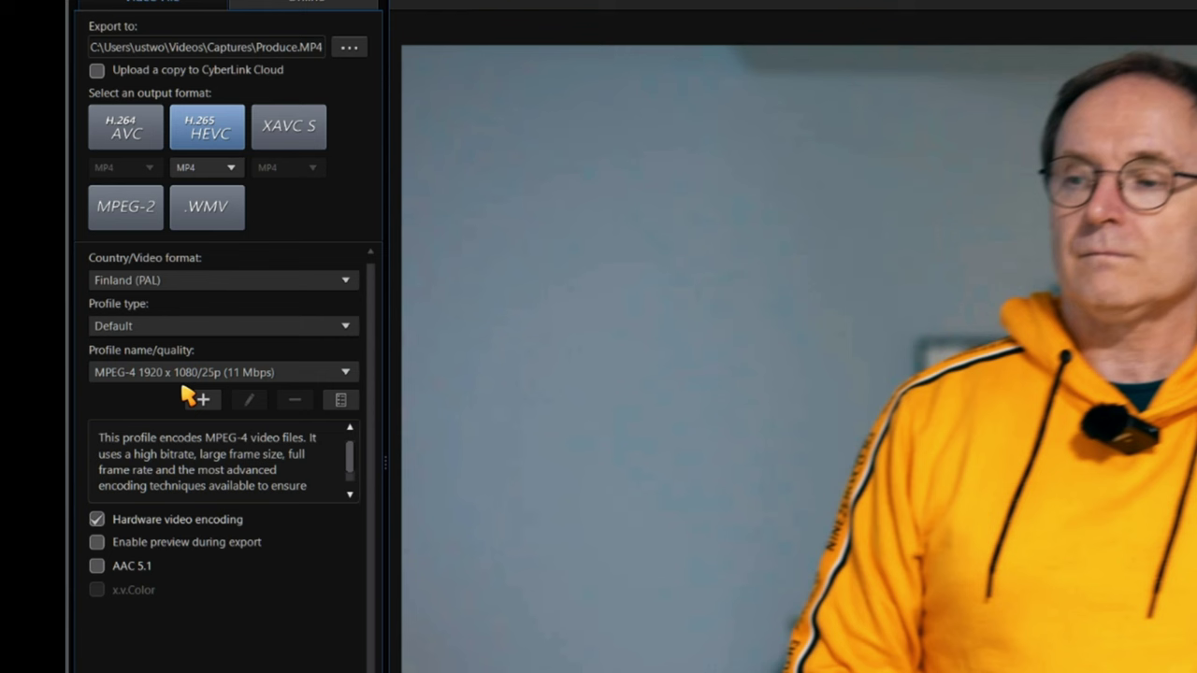
left_click(344, 375)
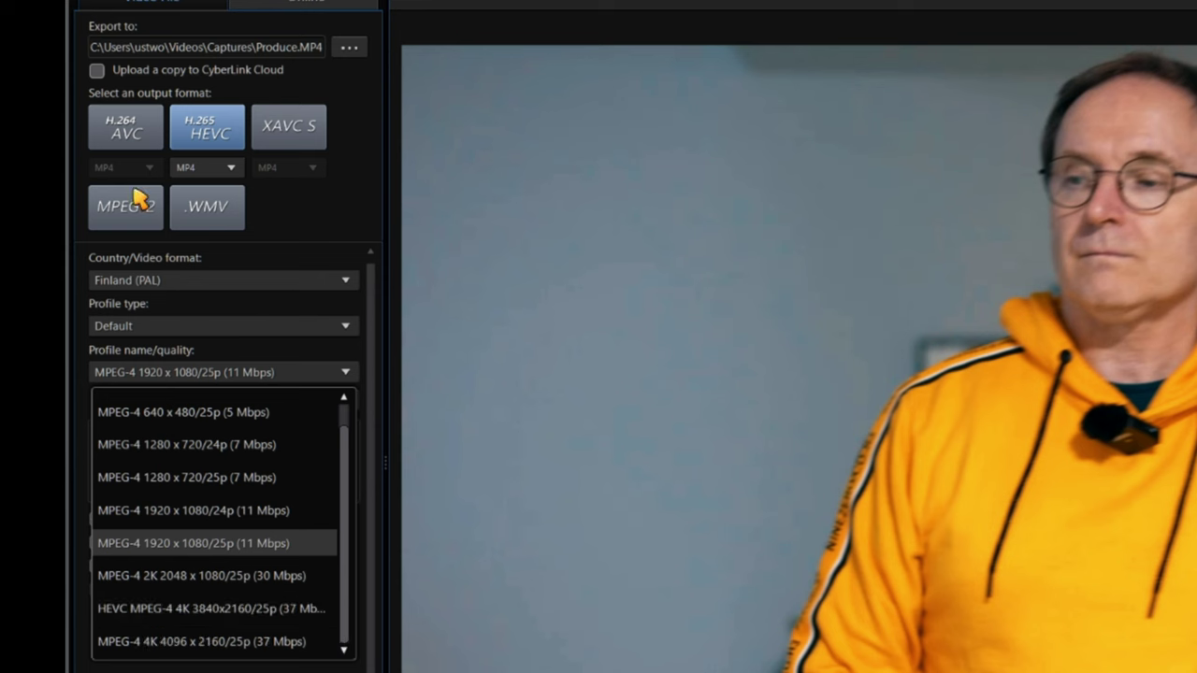
left_click(199, 609)
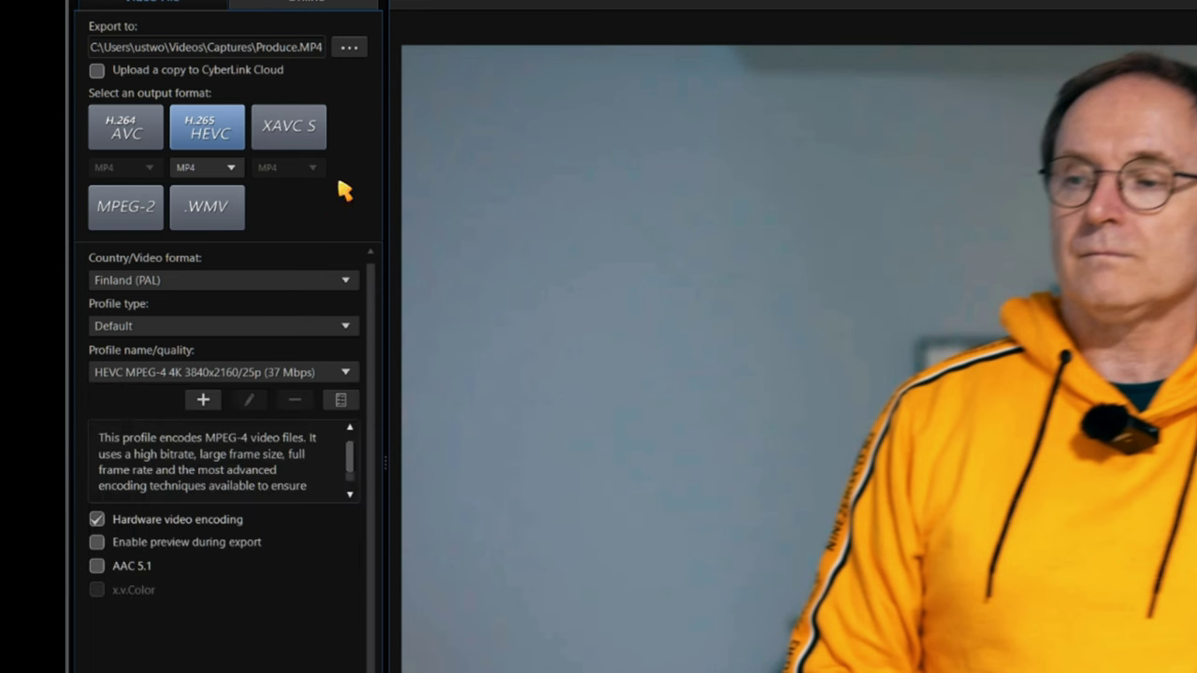
left_click(354, 50)
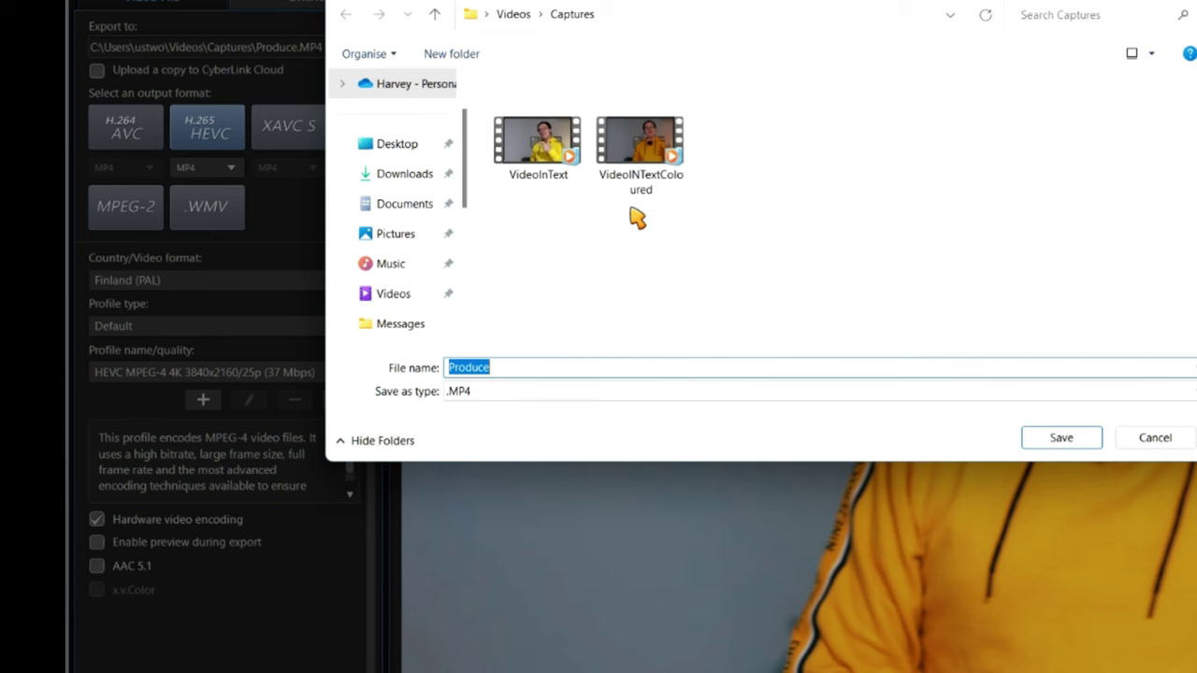
left_click(1150, 441)
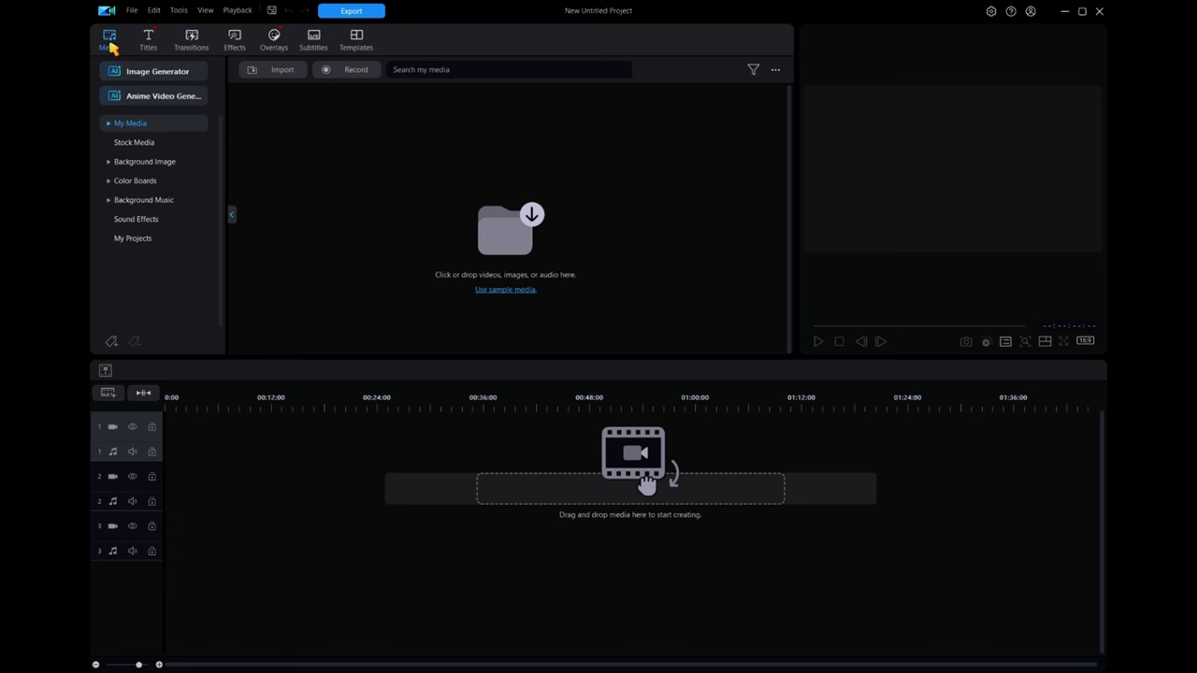
In PowerDirector, import VideoInText.MP4 from the Captures folder and place it at the start of video track 1
left_click(275, 71)
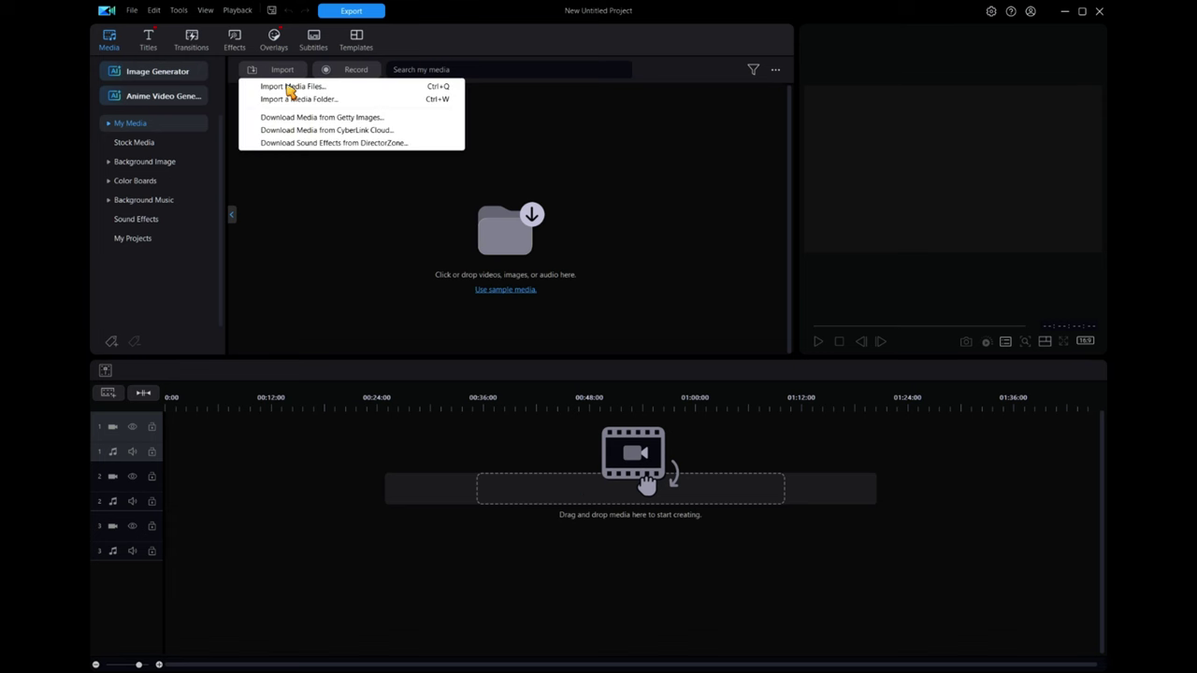
left_click(289, 83)
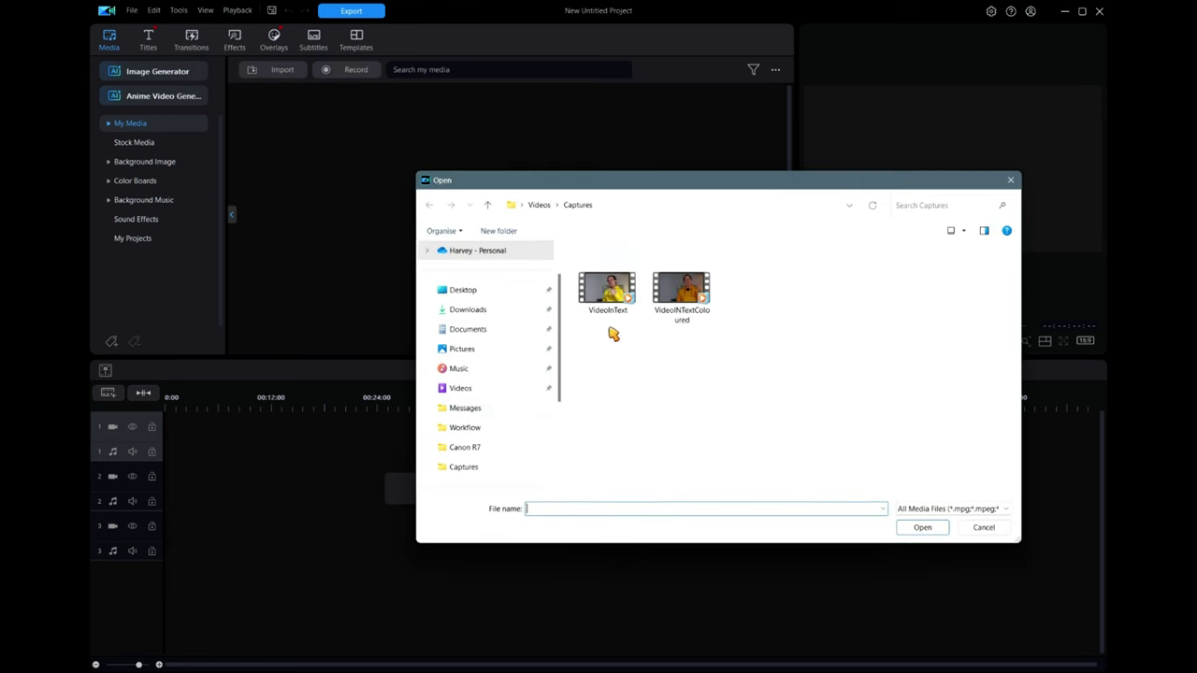
double_click(592, 307)
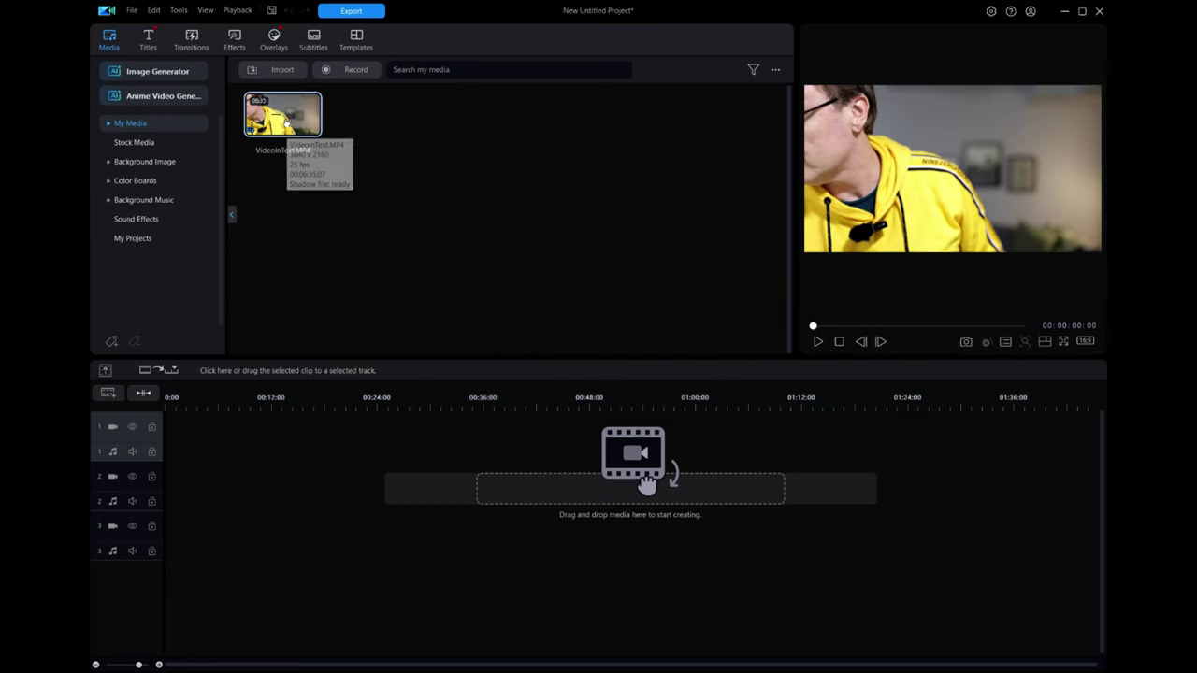
left_click_drag(285, 117, 171, 445)
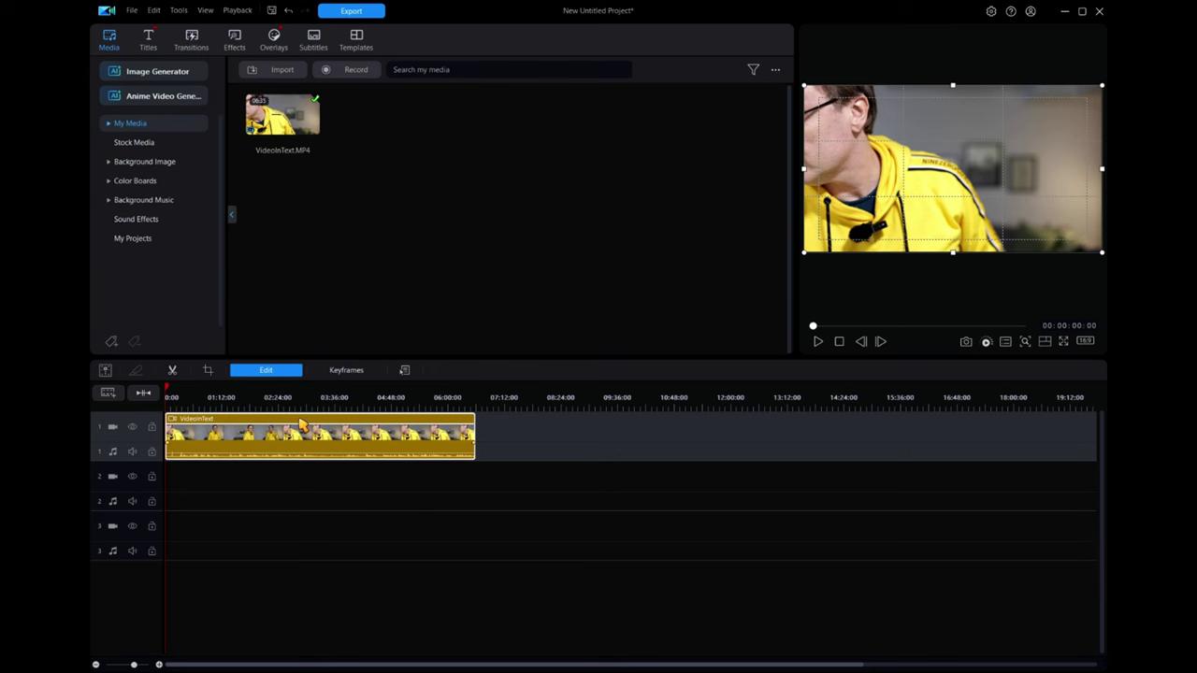
Set the timeline clip's Color Adjustment exposure to 89 and preview the frame at 00:00:41:00 in an enlarged viewer
left_click(267, 371)
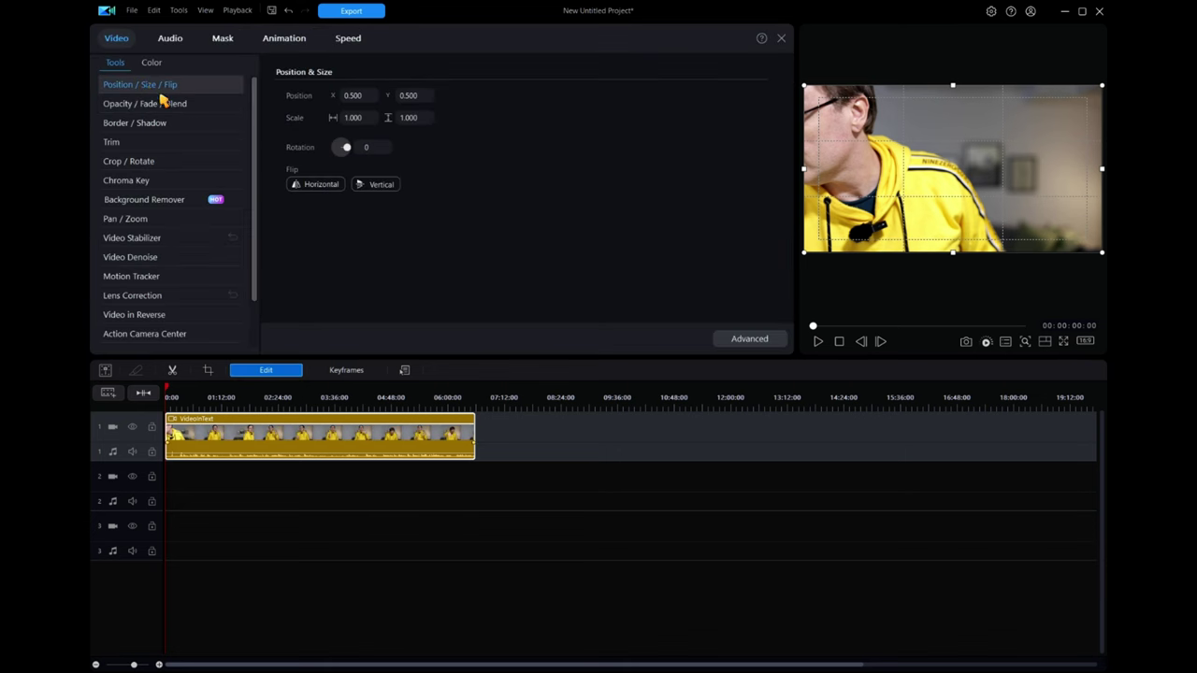
left_click(151, 62)
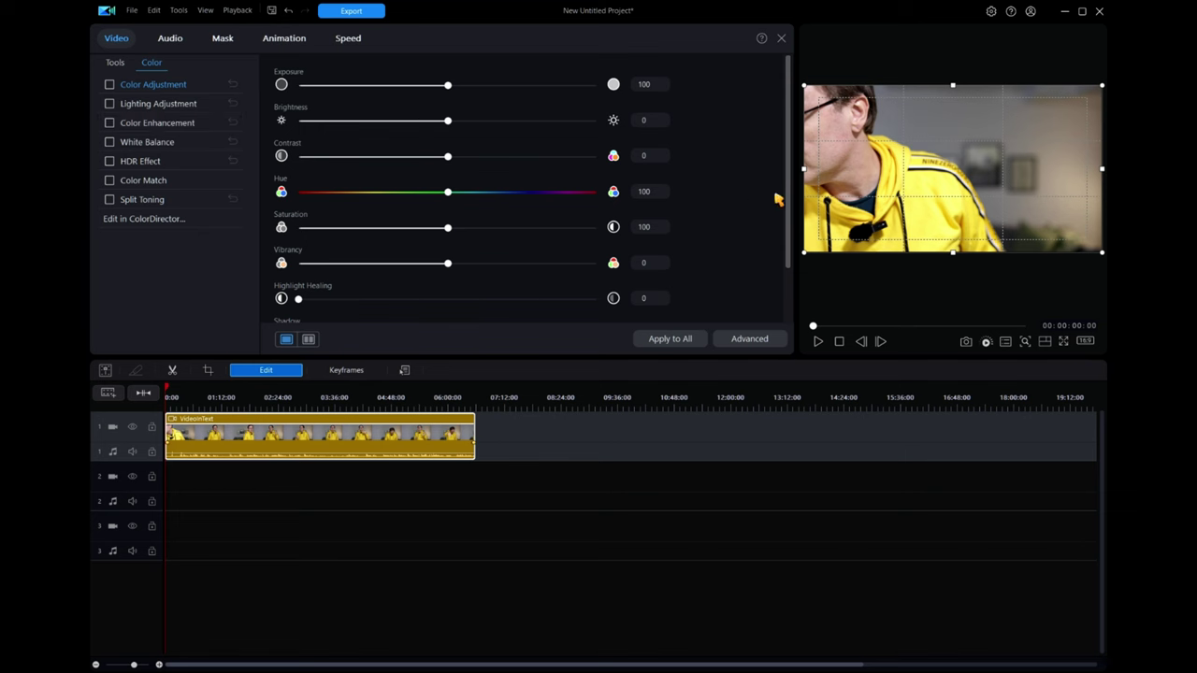
left_click_drag(795, 191, 665, 190)
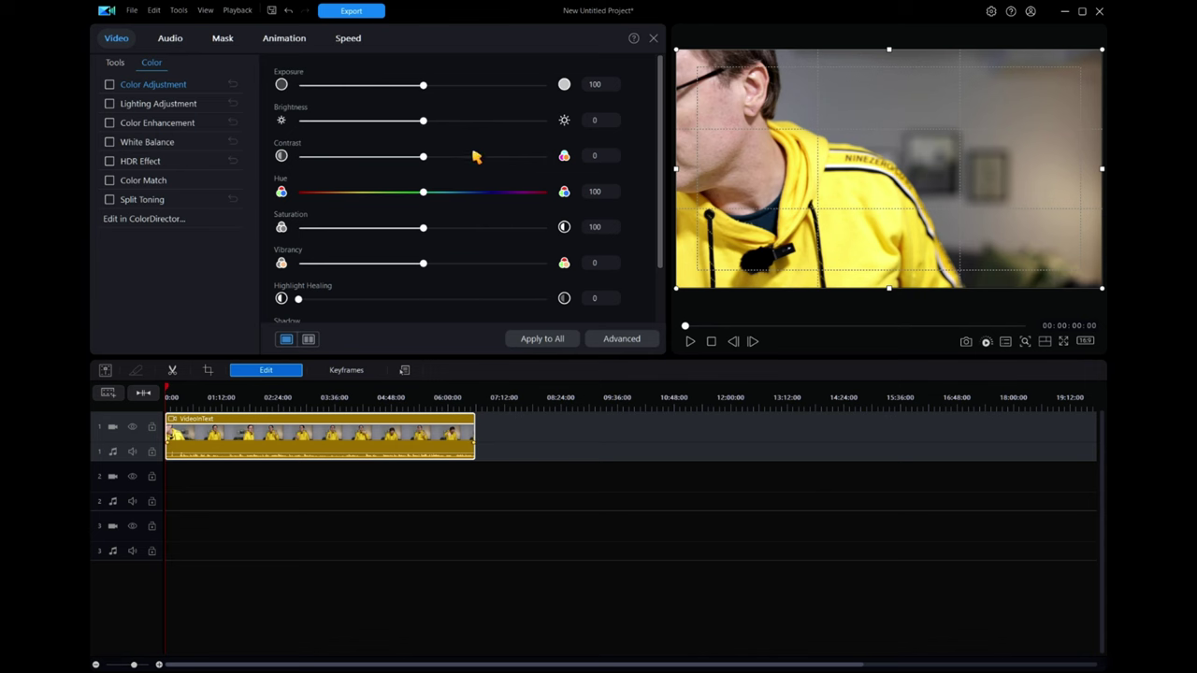
mouse_move(424, 87)
left_mouse_down()
mouse_move(433, 87)
mouse_move(403, 86)
mouse_move(436, 87)
mouse_move(411, 87)
left_mouse_up()
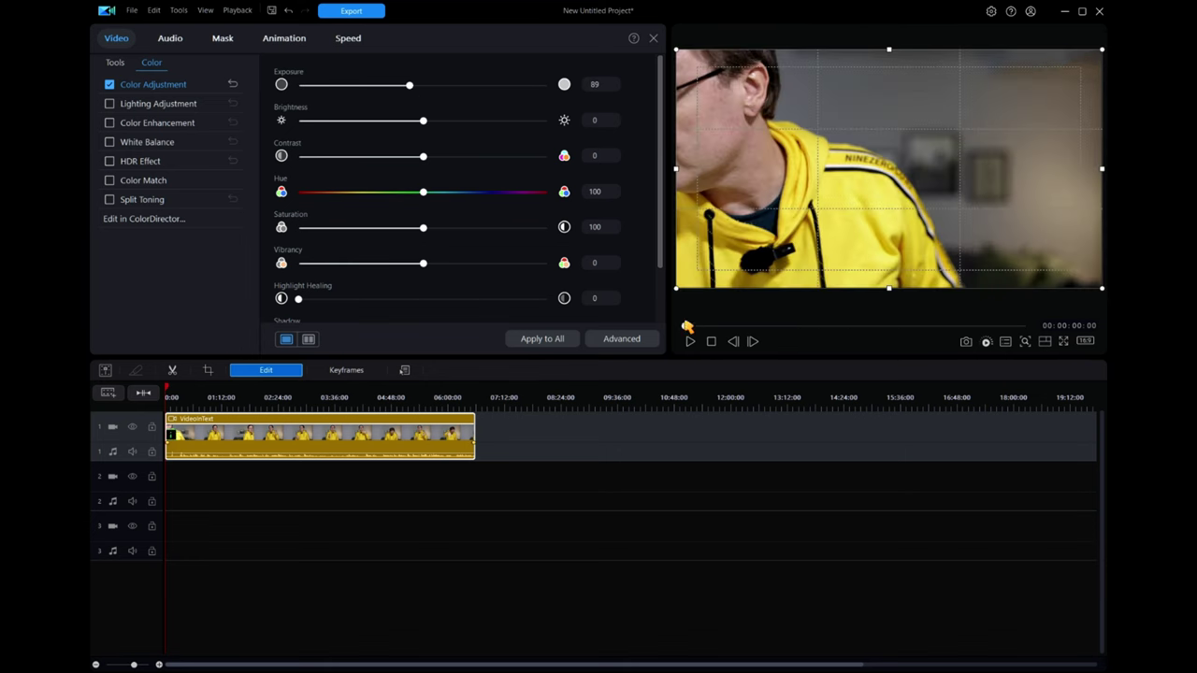
left_click_drag(687, 326, 718, 326)
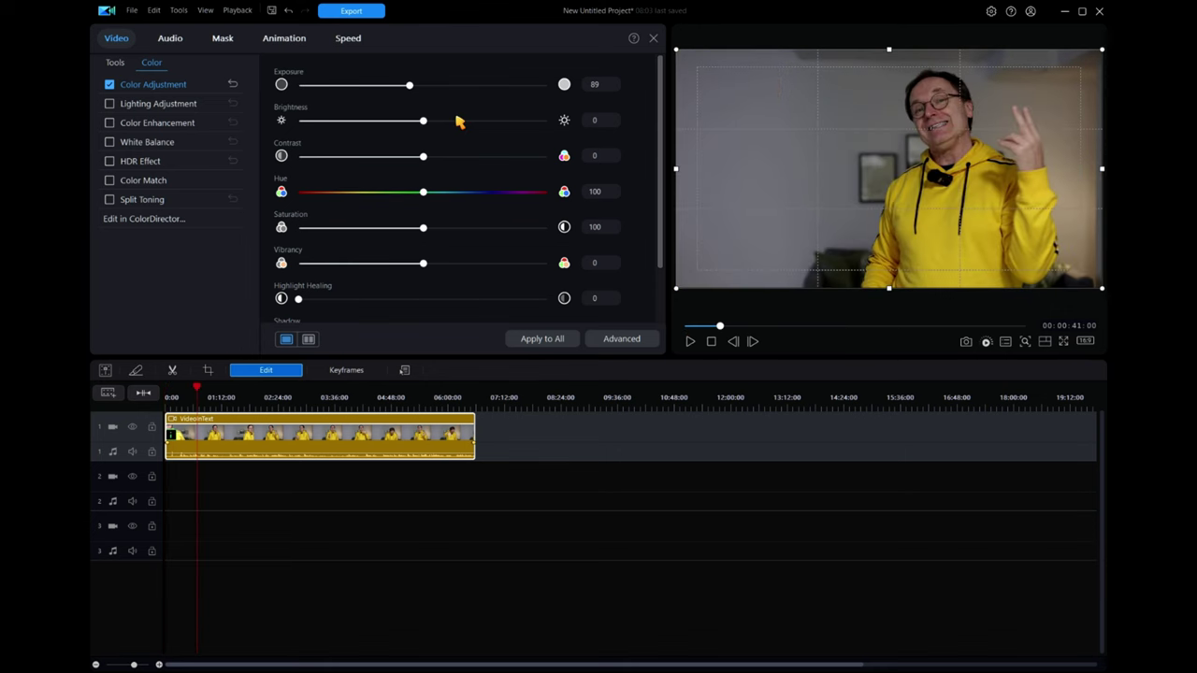
Set the VideoInText clip's Color Adjustment exposure to 120 and play the result from the beginning
left_click_drag(411, 88, 449, 88)
left_click(711, 342)
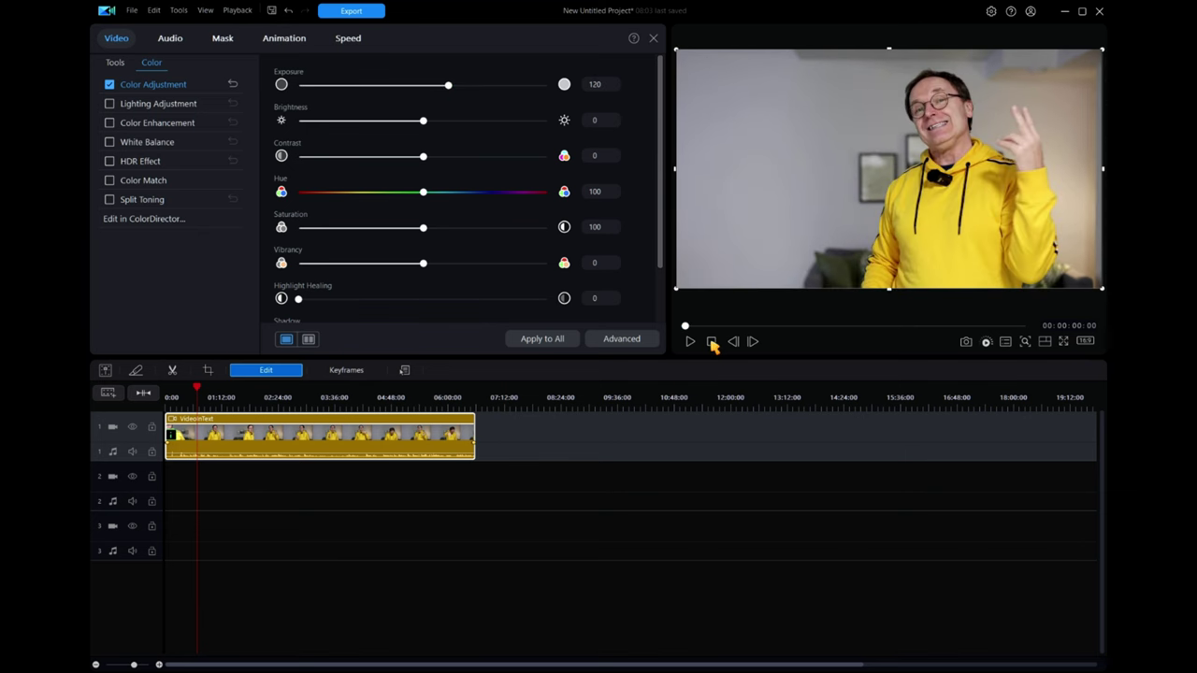
left_click(691, 342)
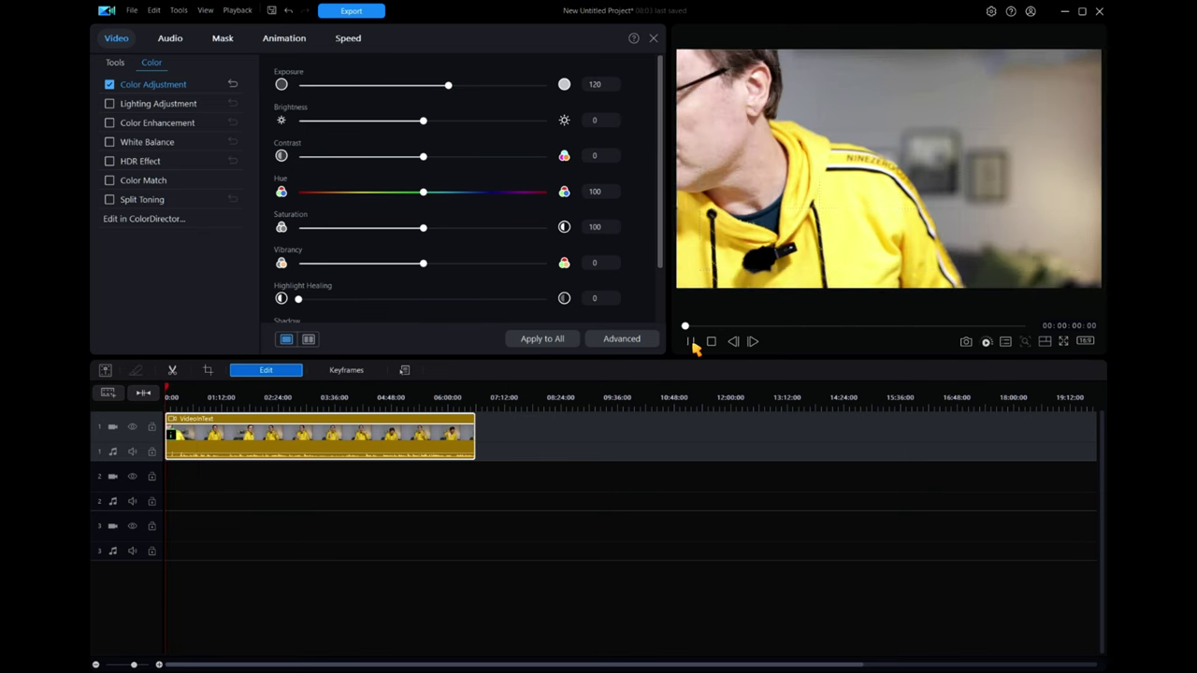
left_click(711, 342)
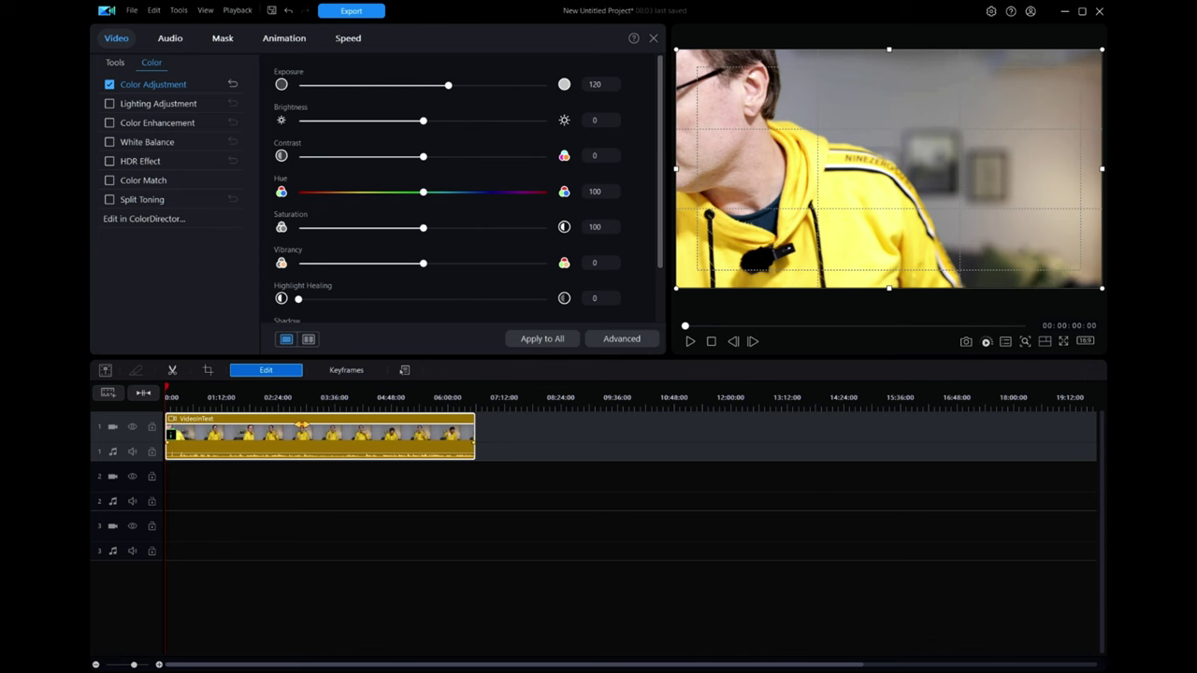
Review the project's video export settings and close them without exporting
left_click(338, 4)
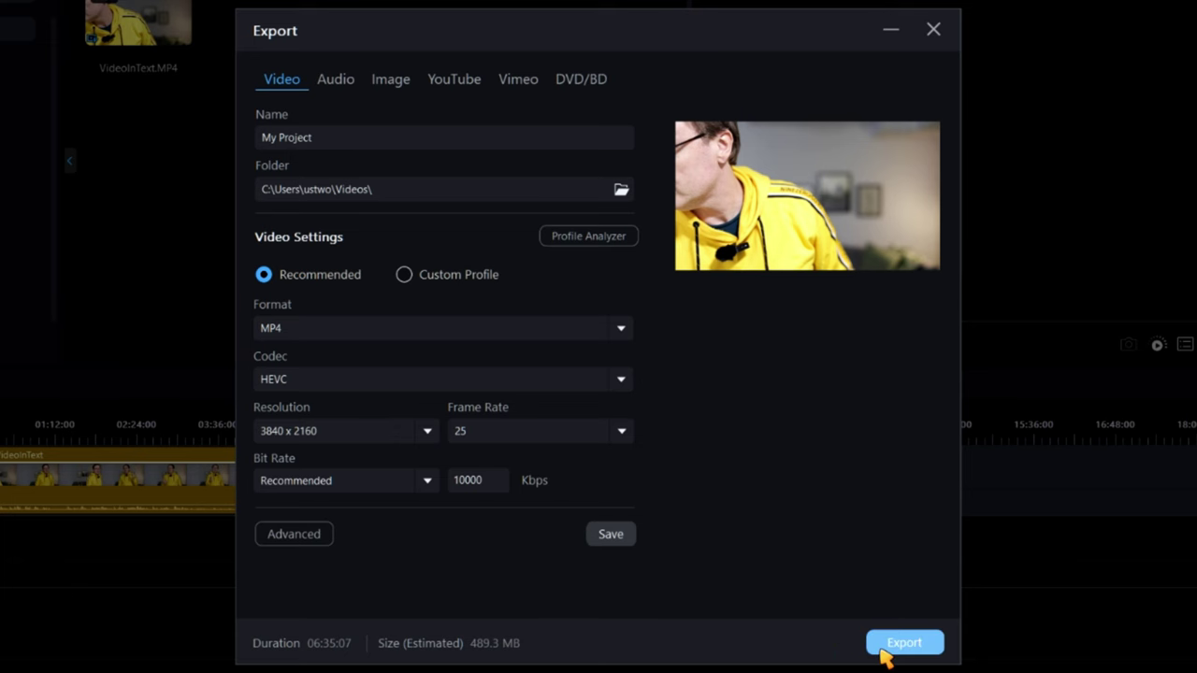
left_click(933, 29)
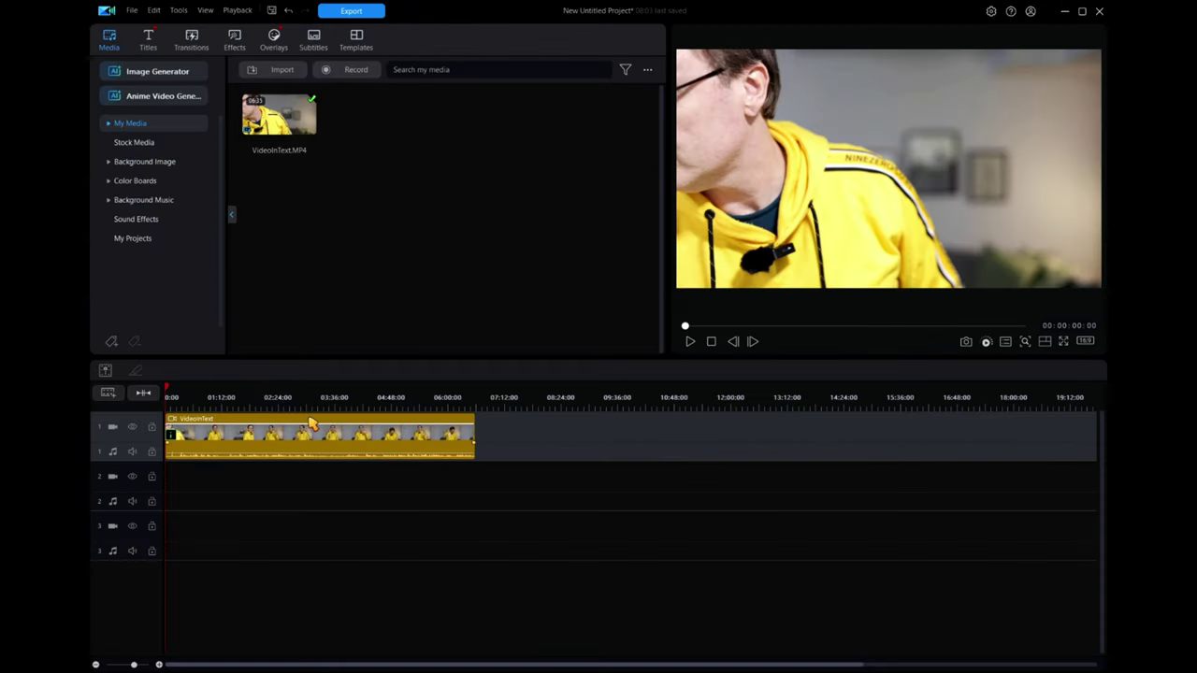
Remove the VideoInText clip from the timeline and from the media library
right_click(314, 428)
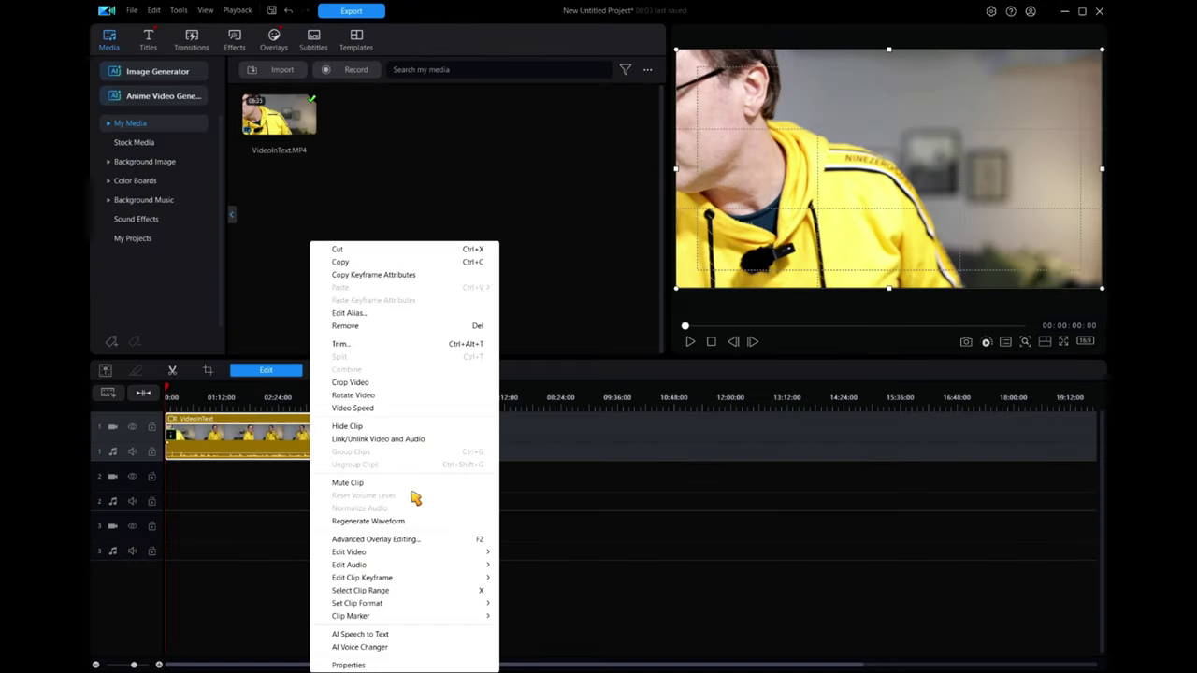
left_click(345, 326)
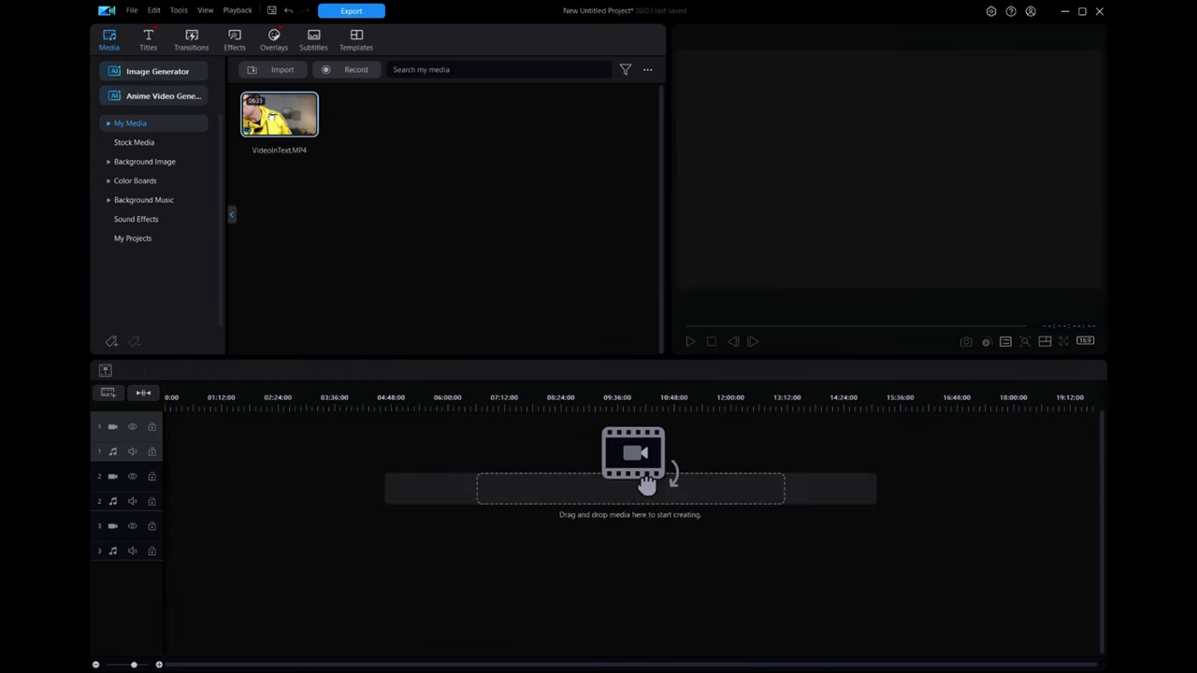
right_click(270, 117)
left_click(305, 180)
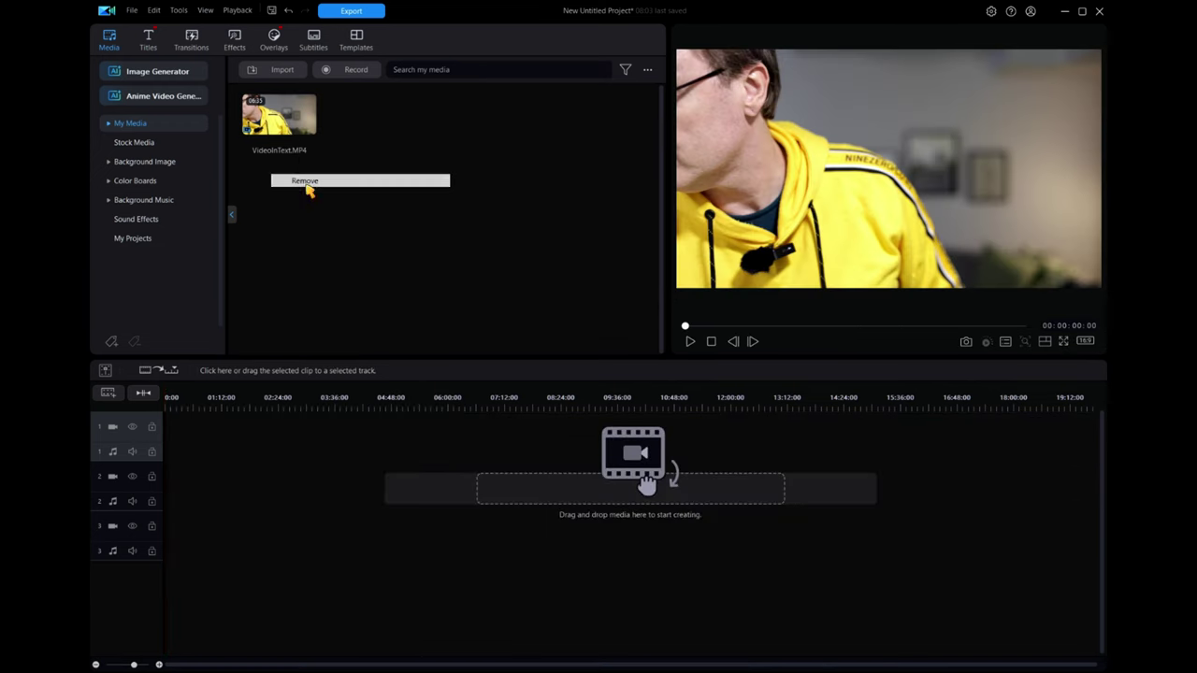
Import the VideoINTextColoured file from the Captures folder into the media library
left_click(283, 73)
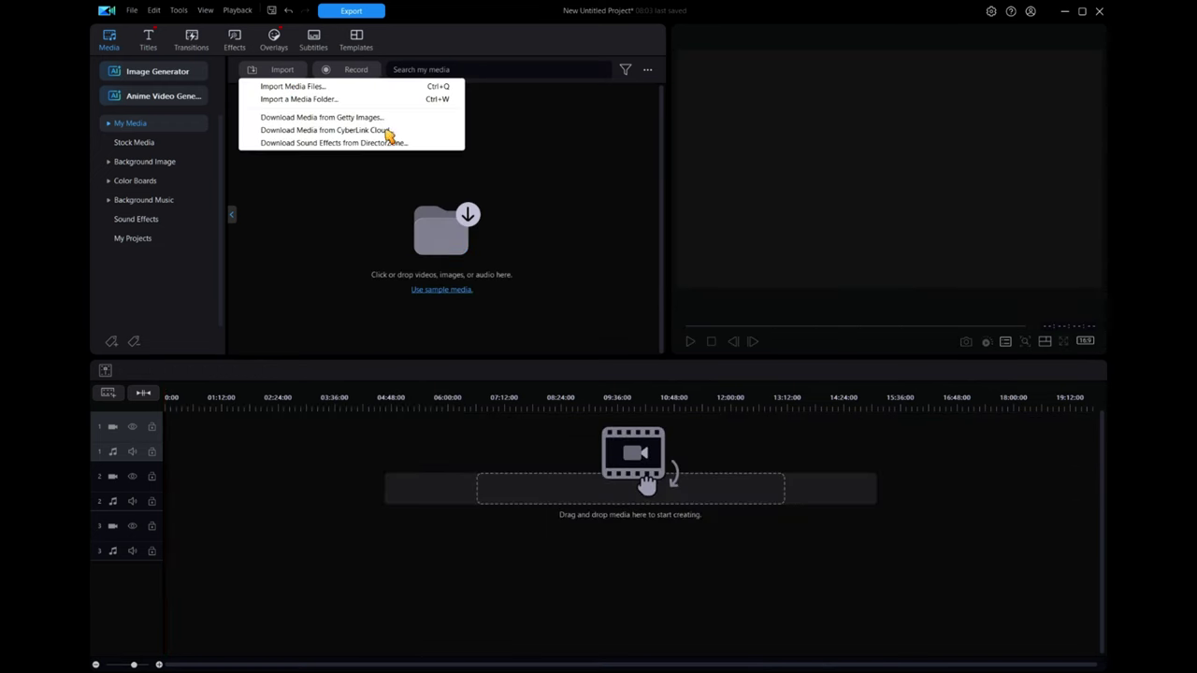
left_click(313, 87)
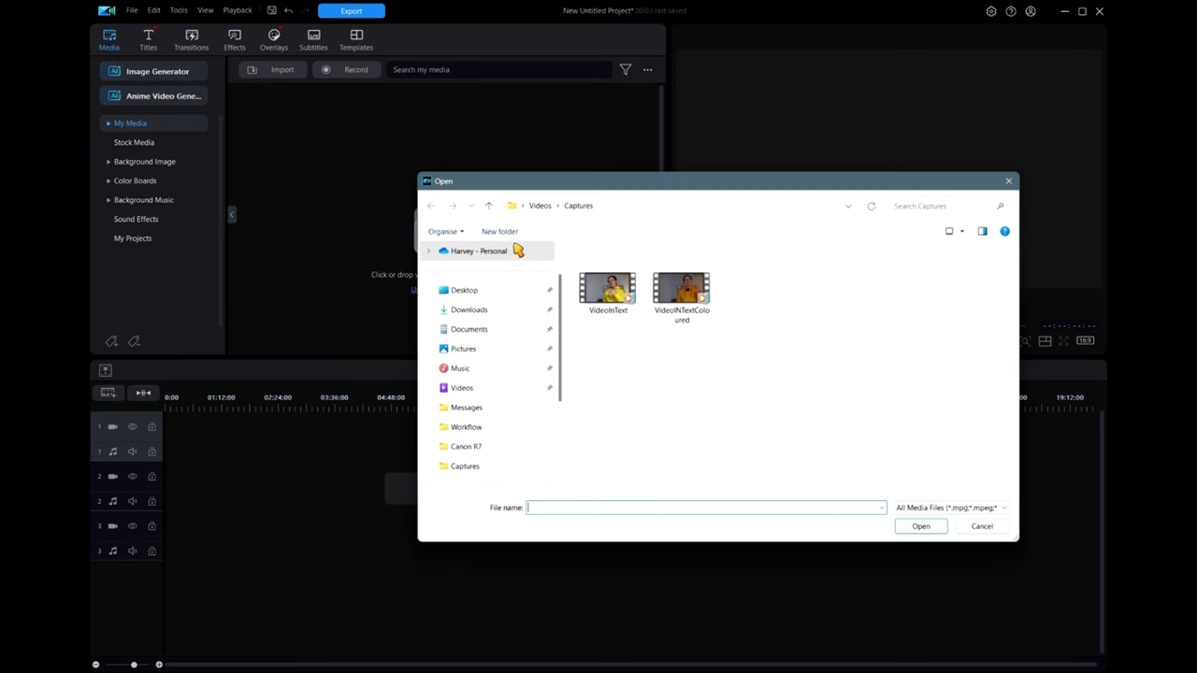
double_click(686, 308)
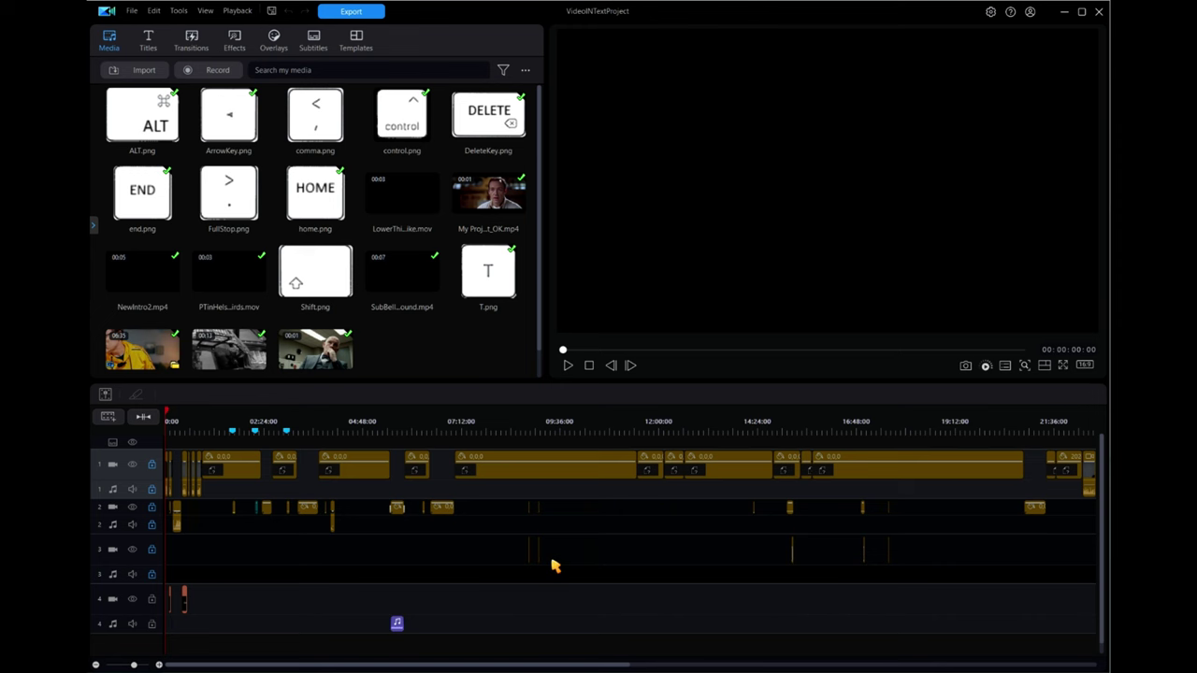
In VideoINTextProject, enlarge the timeline area and move the playhead to 00:08:22:15
left_click_drag(547, 380, 547, 325)
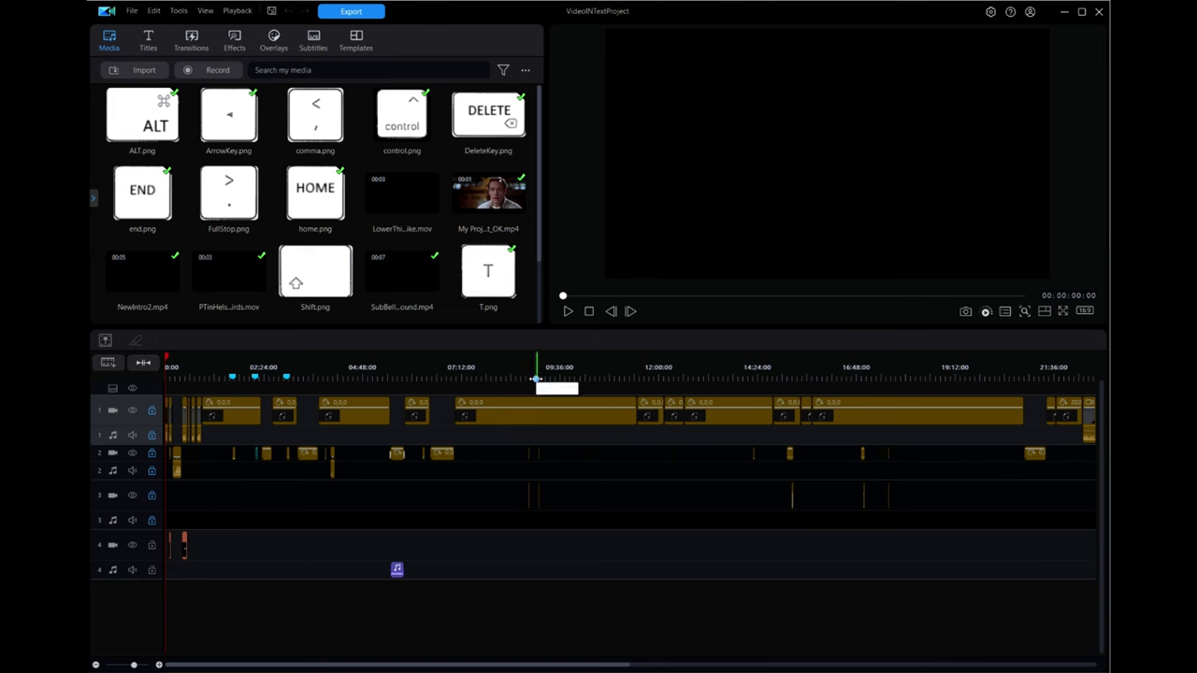
left_click(526, 375)
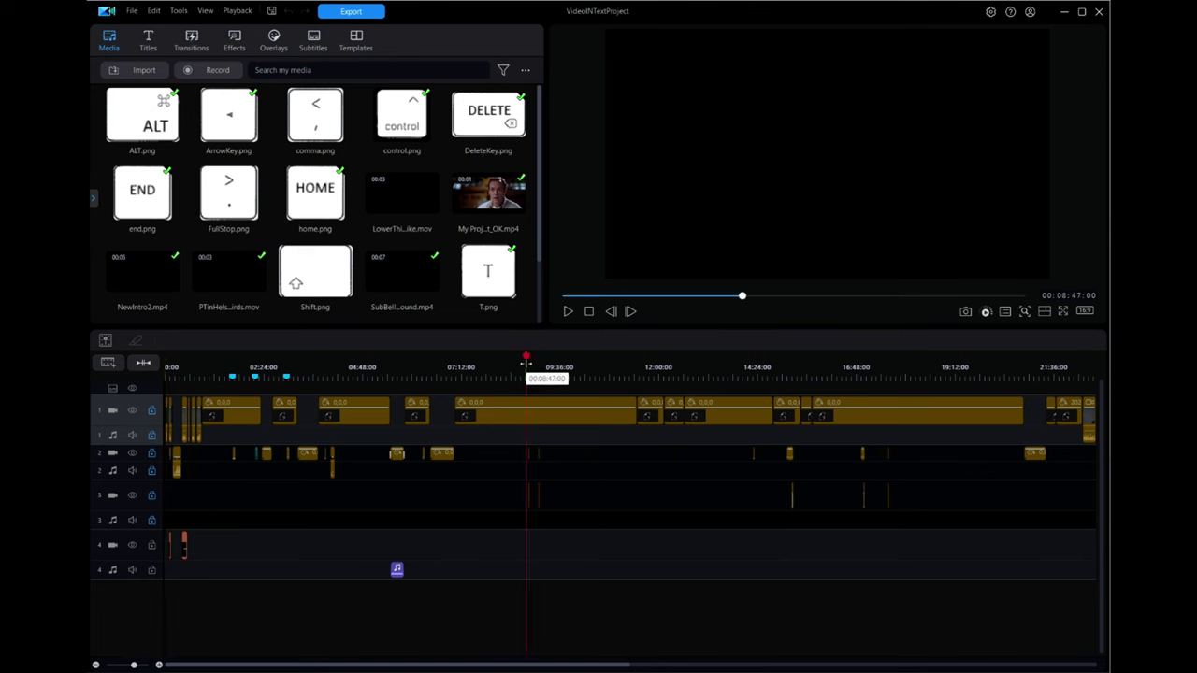
left_click(528, 357)
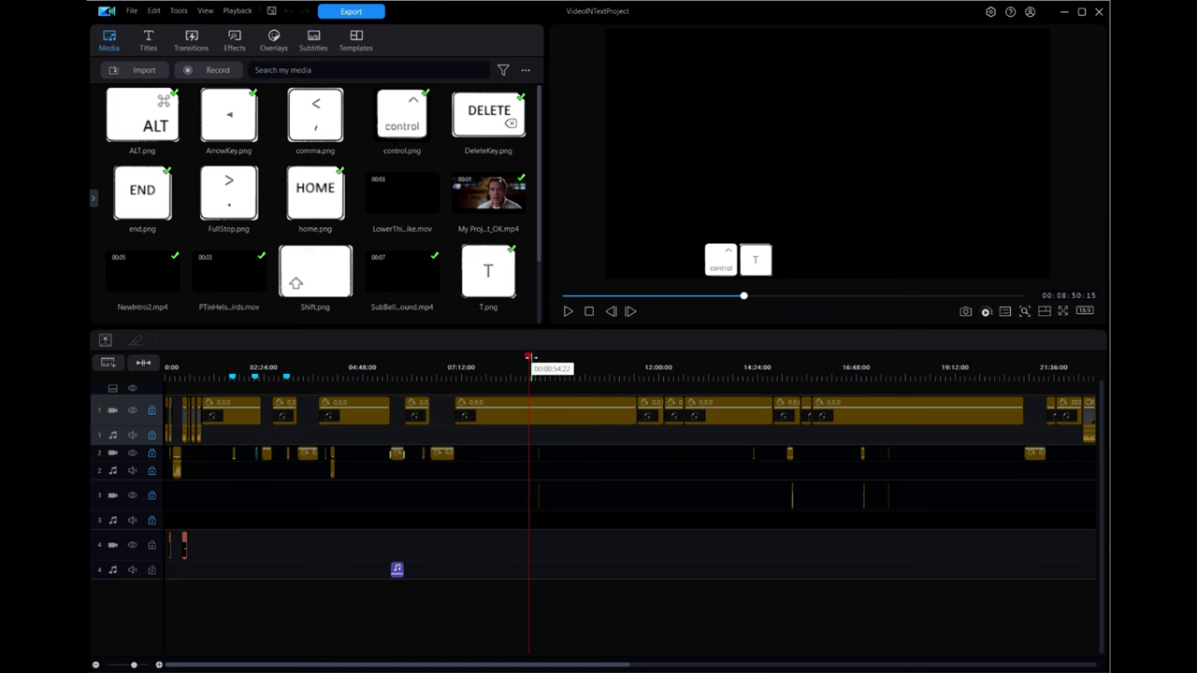
left_click_drag(528, 357, 508, 357)
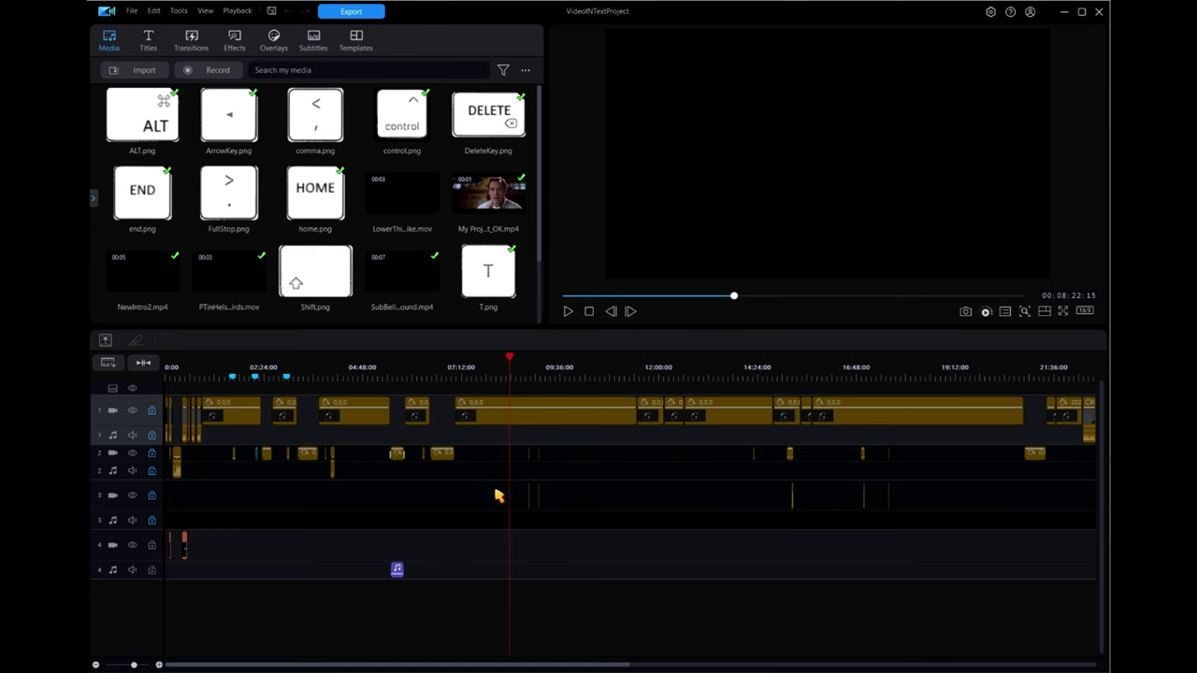
Enlarge the media library area above the timeline and try showing and hiding its category explorer view
left_click_drag(532, 328, 531, 437)
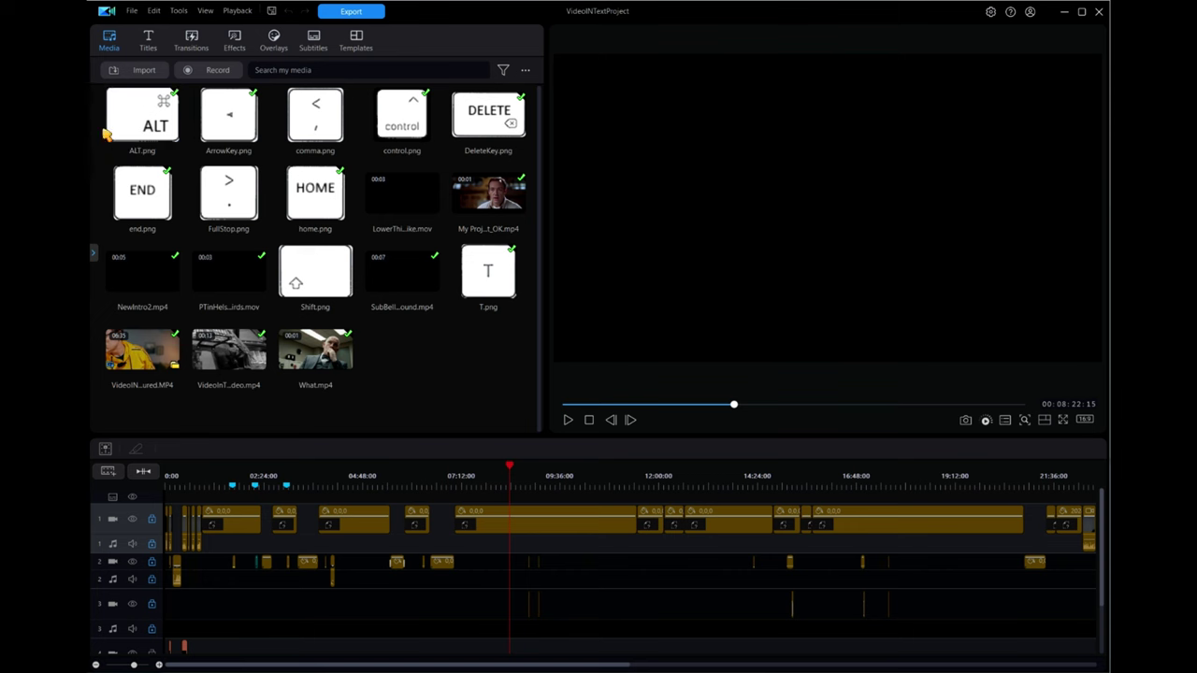
left_click(93, 254)
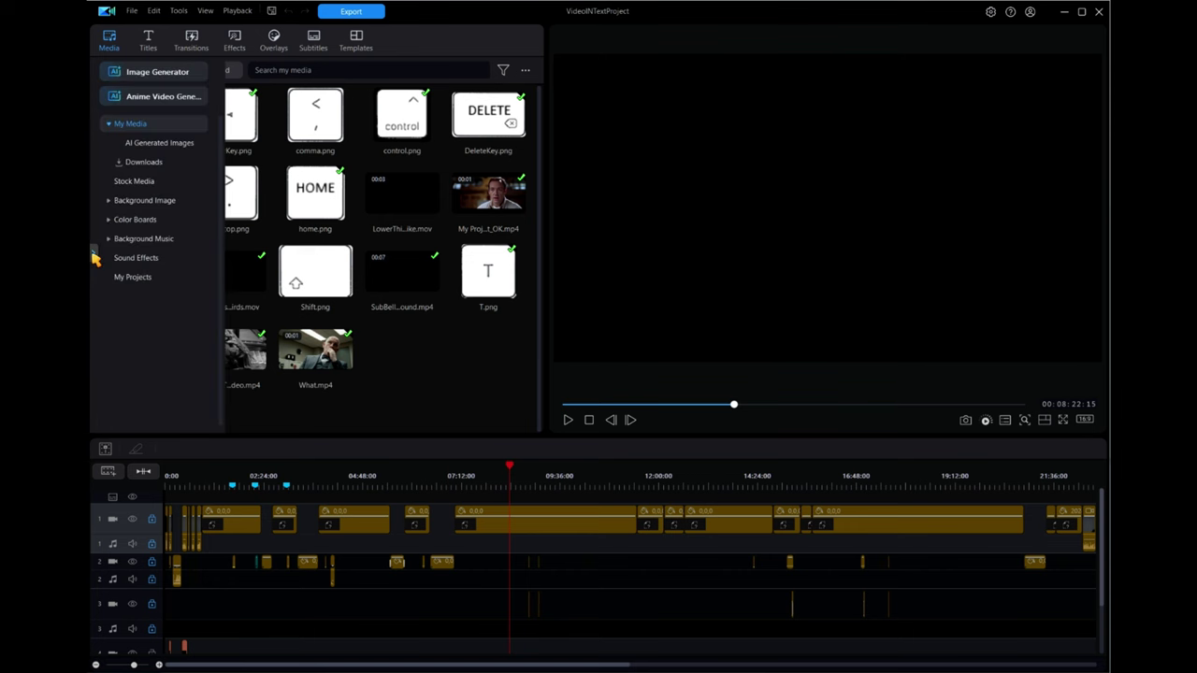
left_click(93, 255)
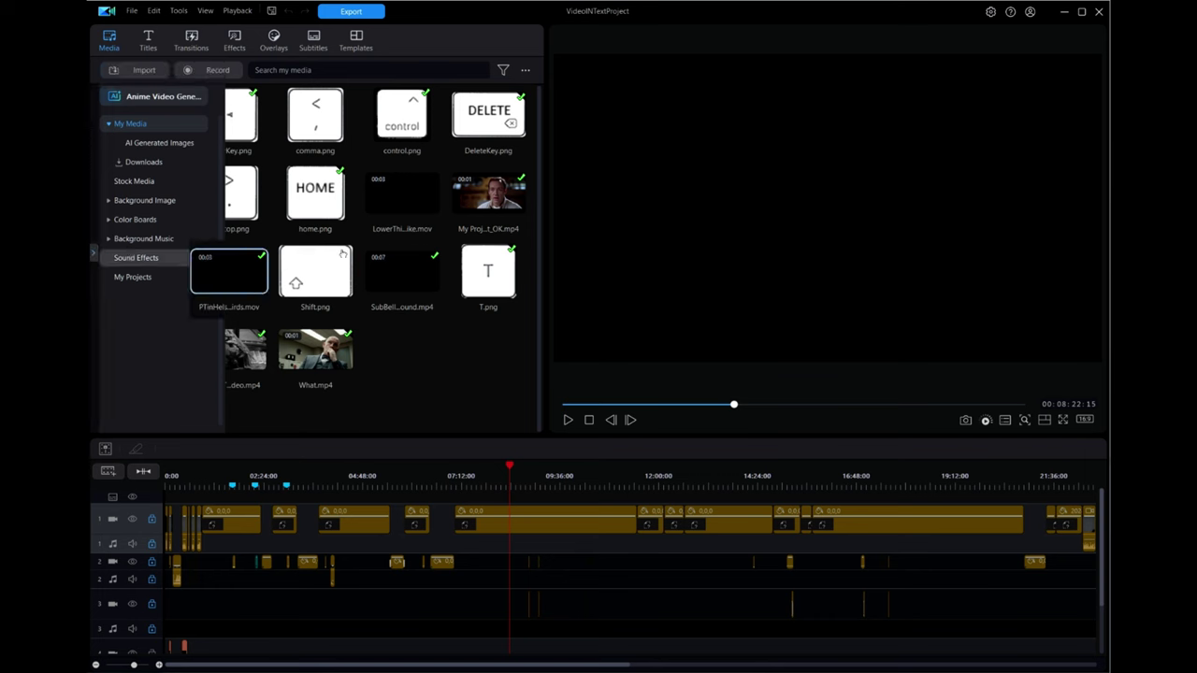
left_click(94, 256)
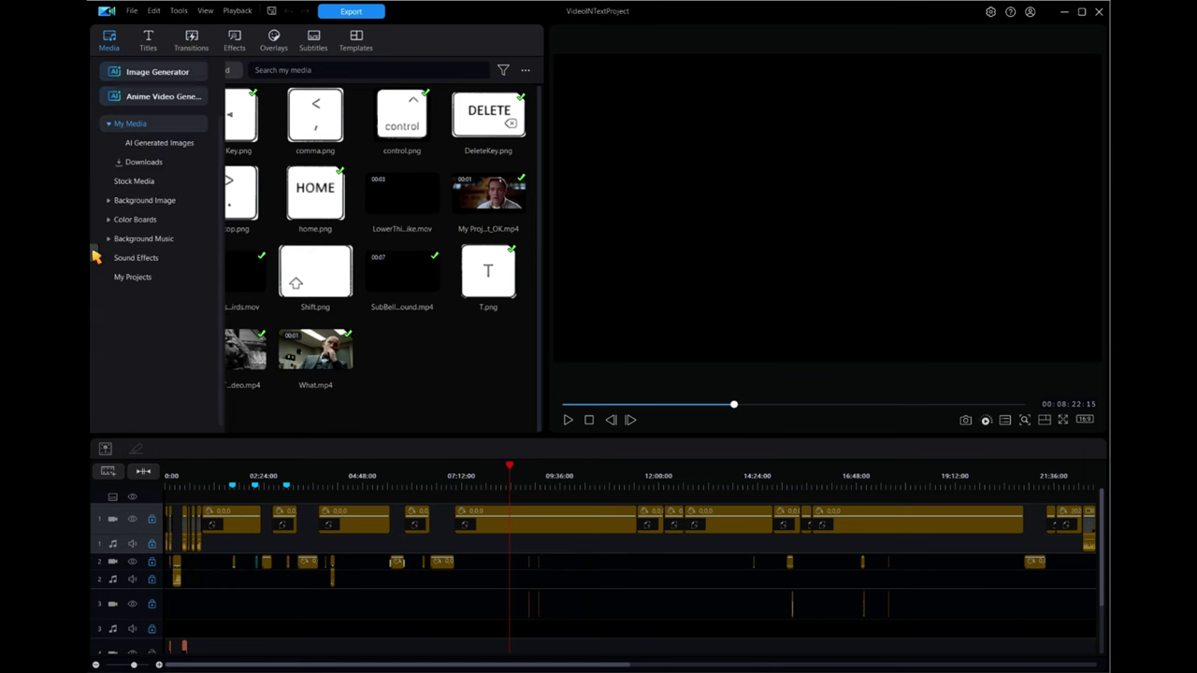
left_click(94, 255)
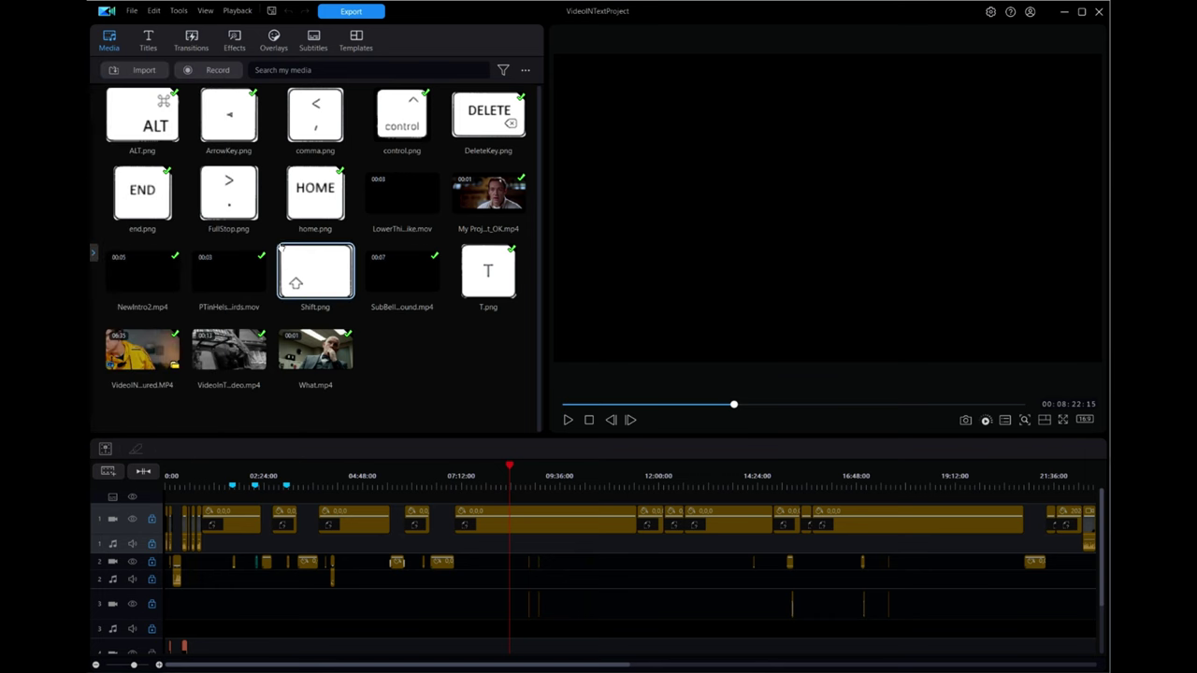
Look through the title and transition libraries and return to the project media
left_click(148, 43)
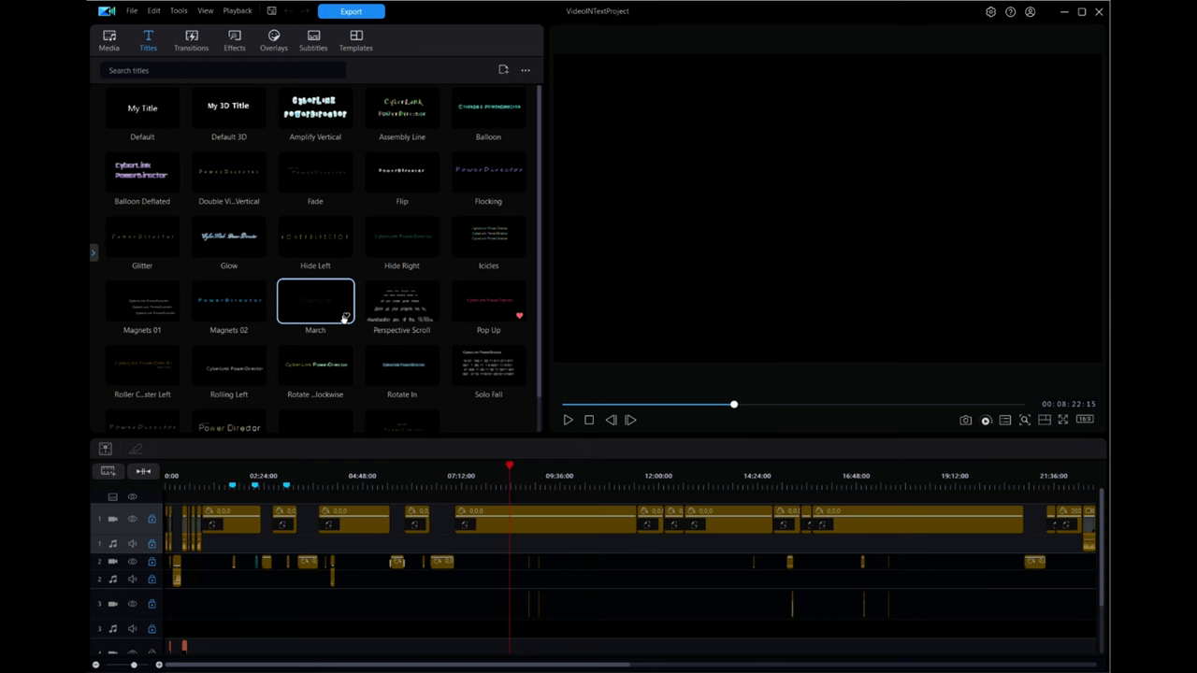
left_click(192, 44)
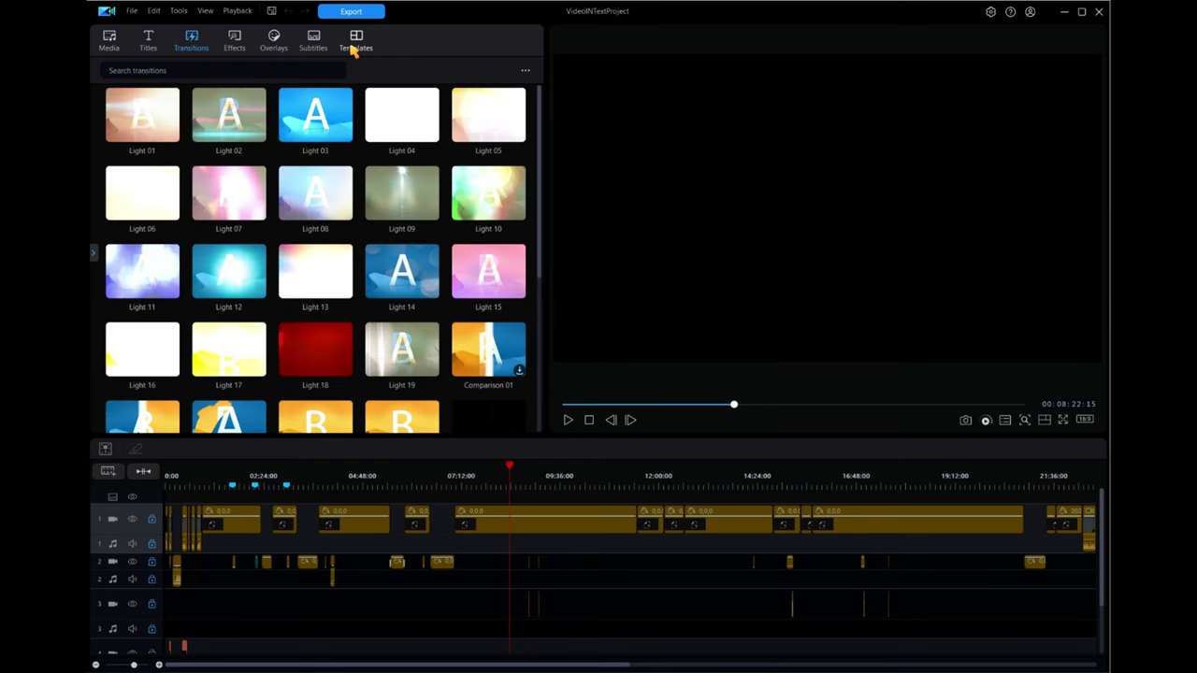
left_click(108, 40)
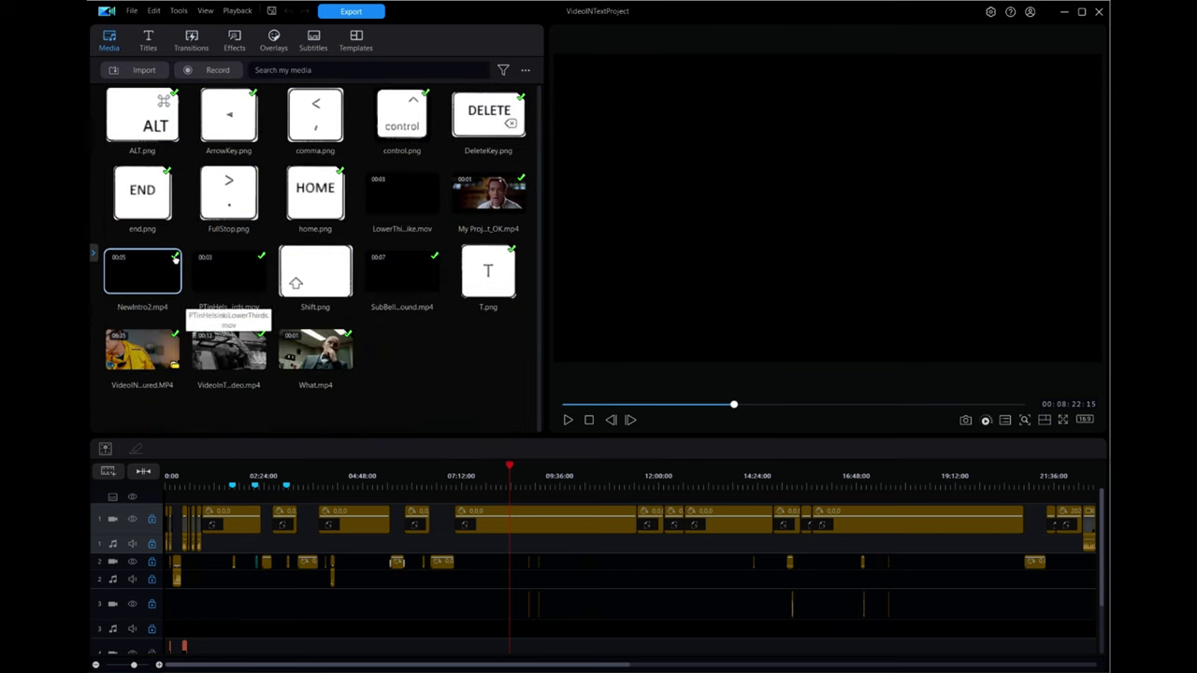
Look at the solid color boards from the category explorer view and return to My Media
left_click(93, 254)
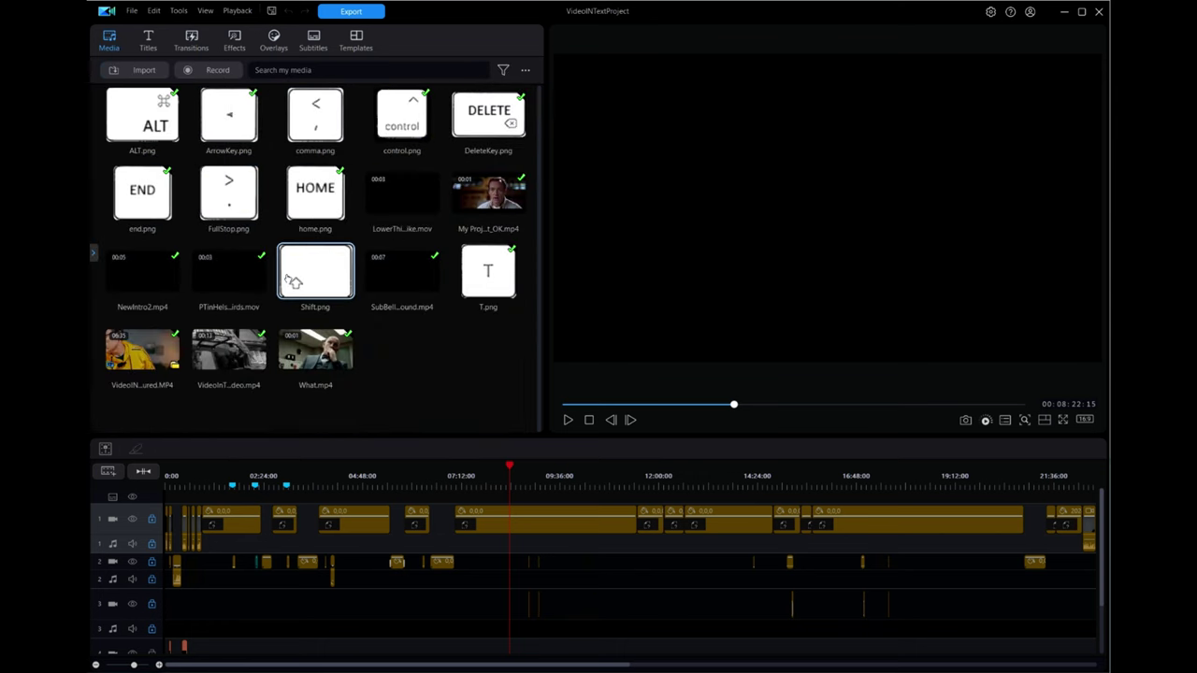
left_click(92, 251)
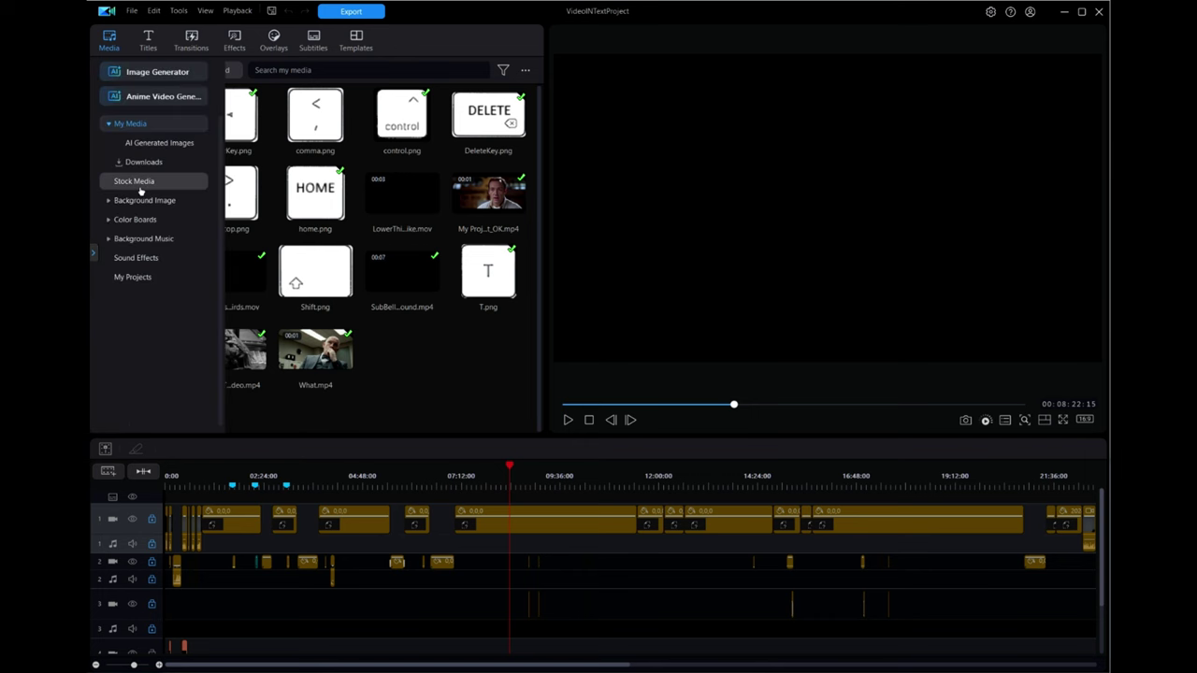
left_click(131, 220)
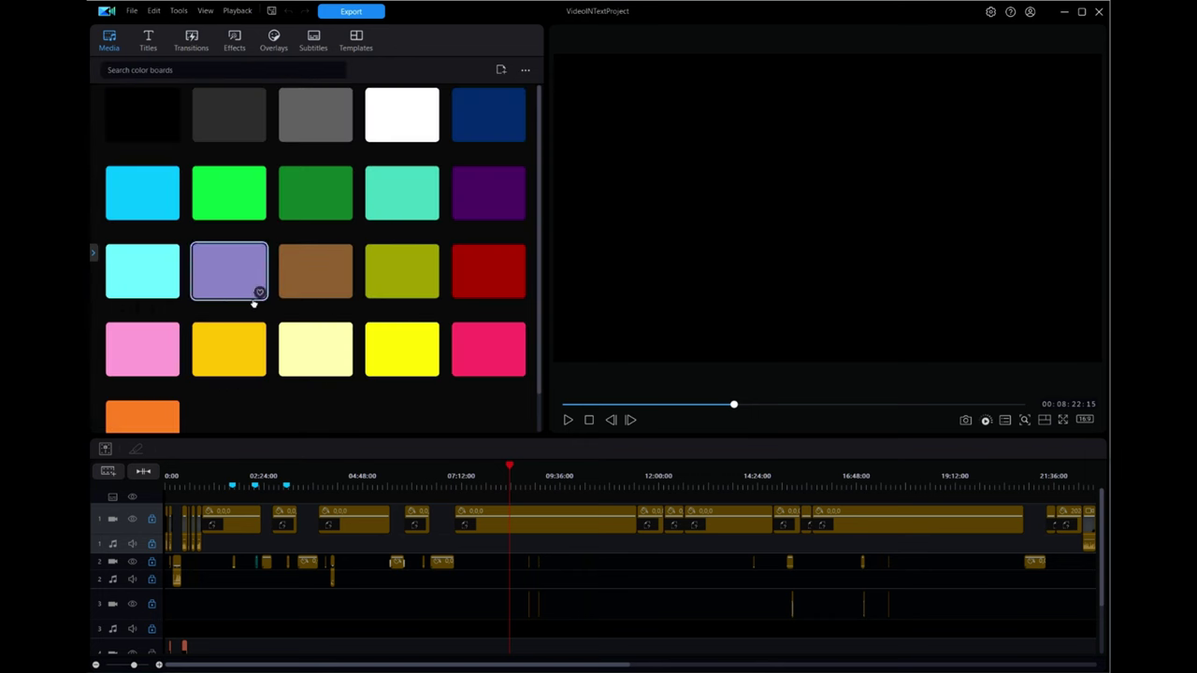
left_click(98, 261)
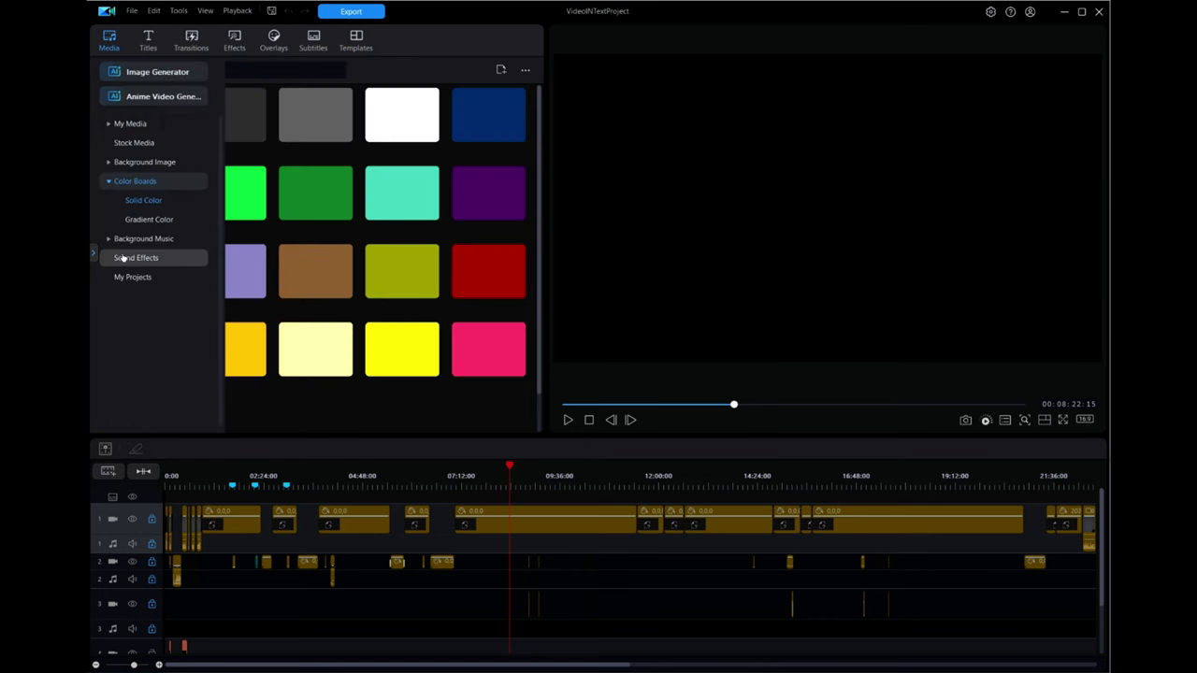
left_click(125, 124)
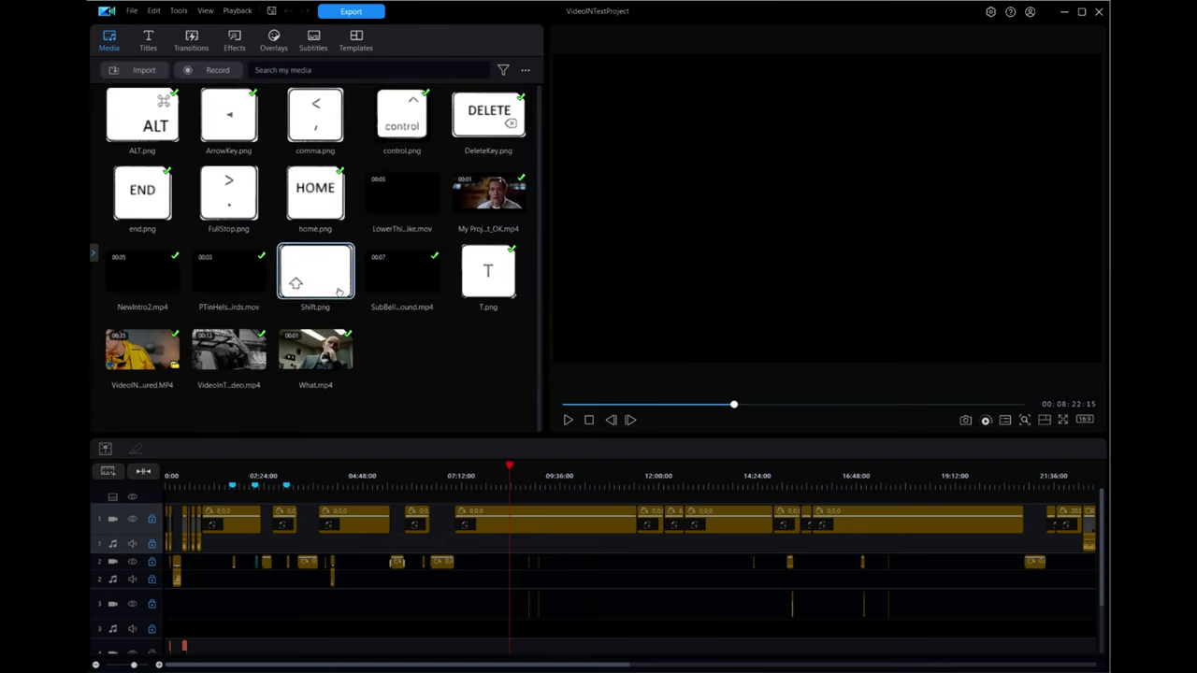
Show the Neon titles from the title categories and check how the category explorer view folds away
left_click(149, 39)
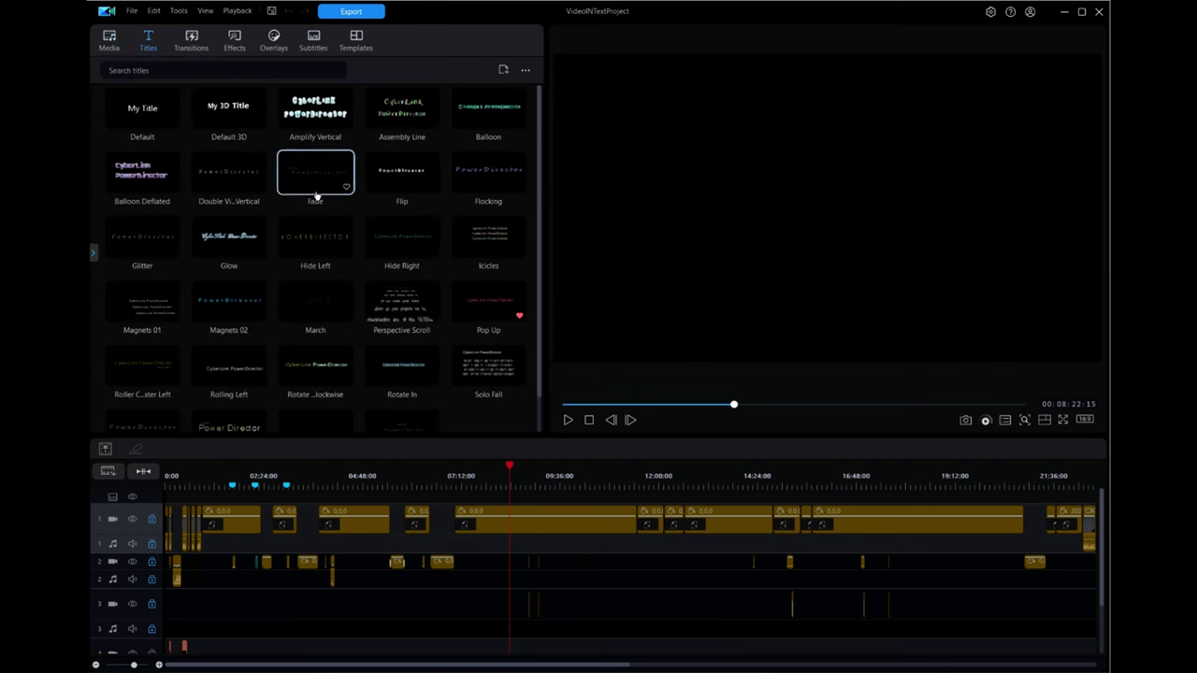
left_click(94, 252)
left_click(96, 246)
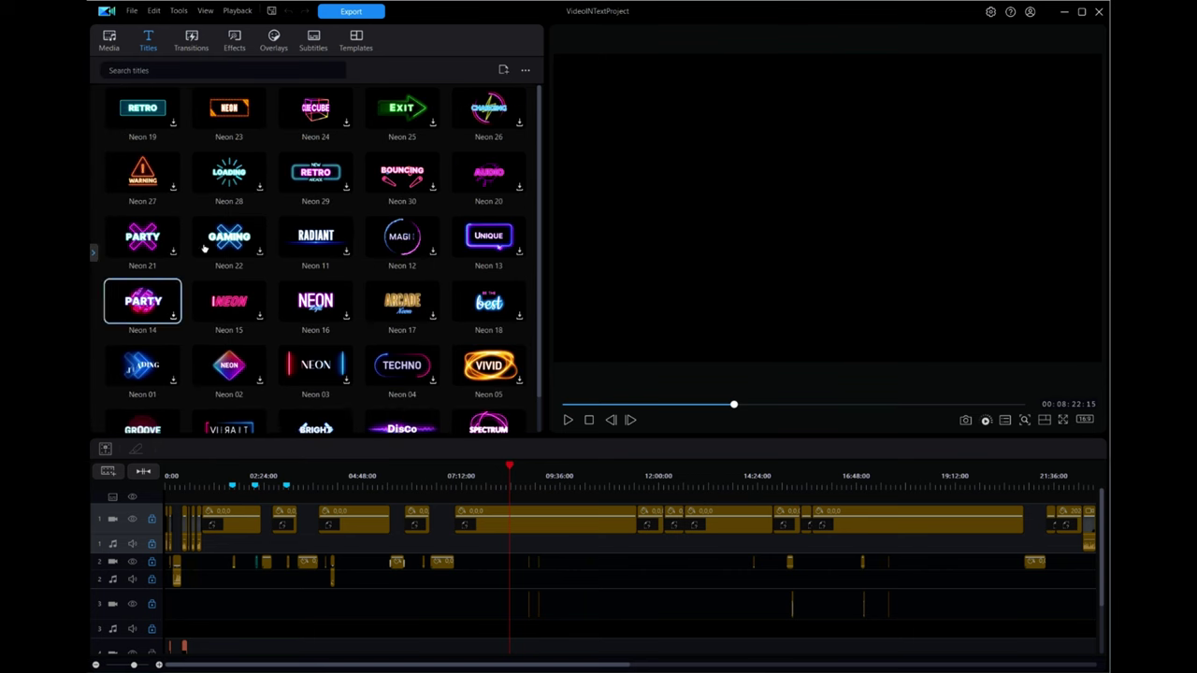
left_click(93, 252)
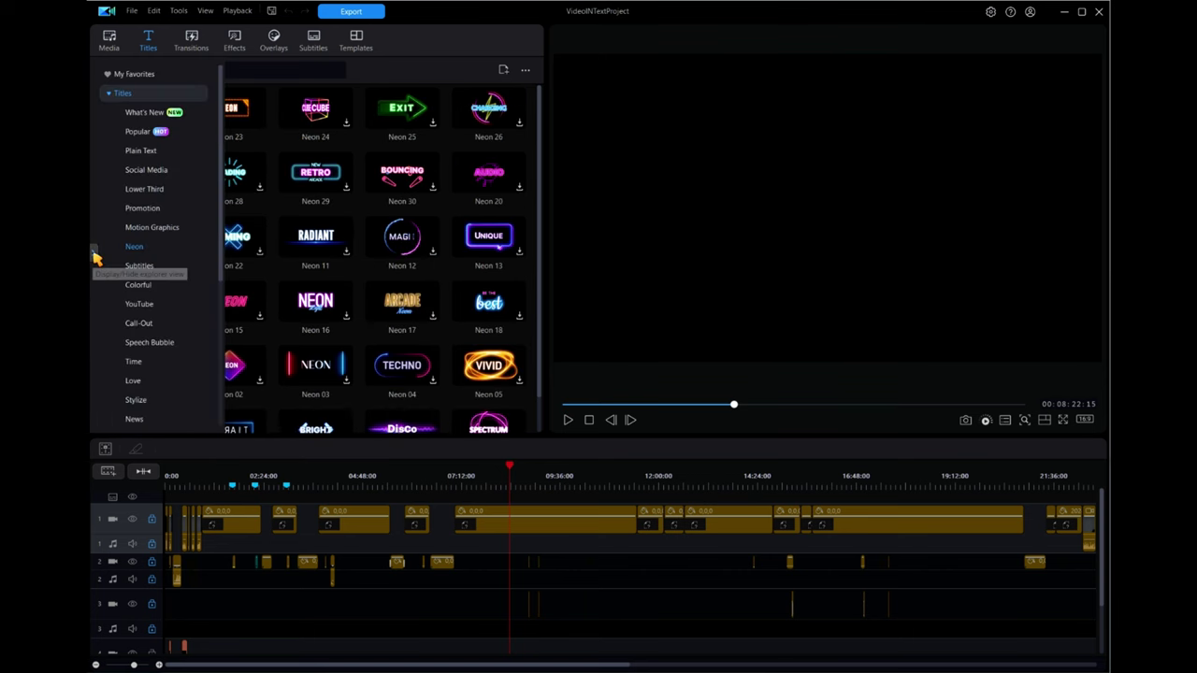
left_click(94, 251)
left_click(93, 251)
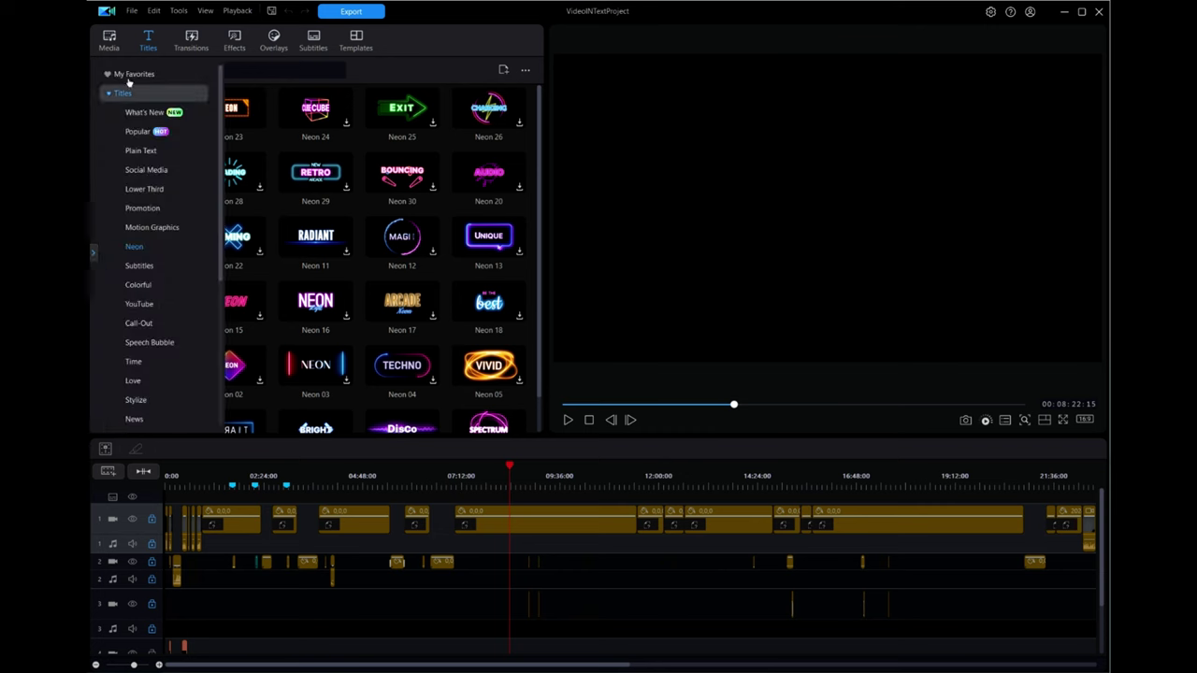
Return to the media library, dock its category explorer view beside the thumbnails and fold it away again
left_click(103, 45)
left_click(95, 253)
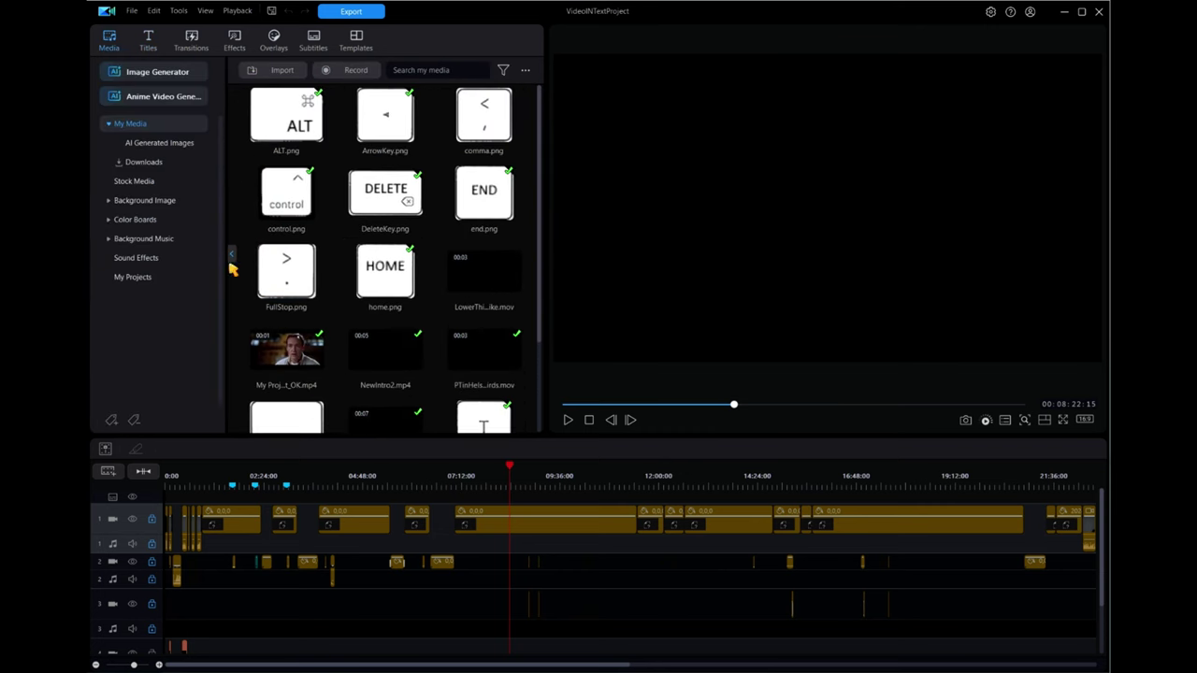
left_click(232, 254)
mouse_move(95, 253)
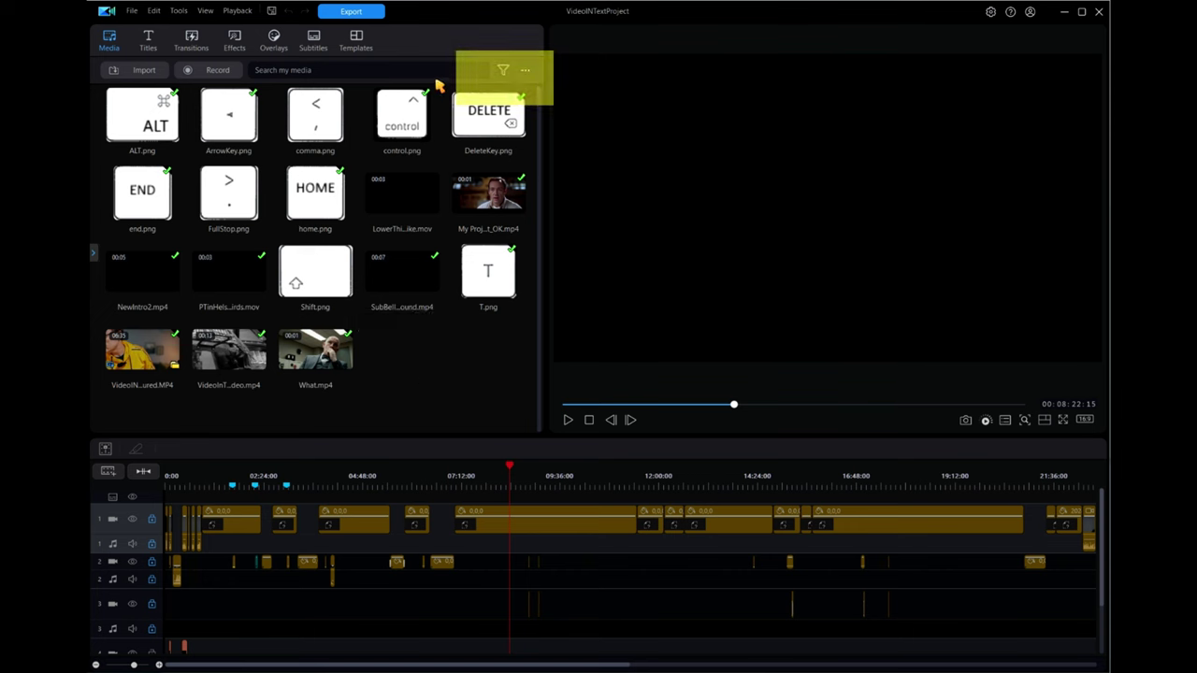
Filter the media library to videos only and to images only, and return it to showing all media
left_click(502, 73)
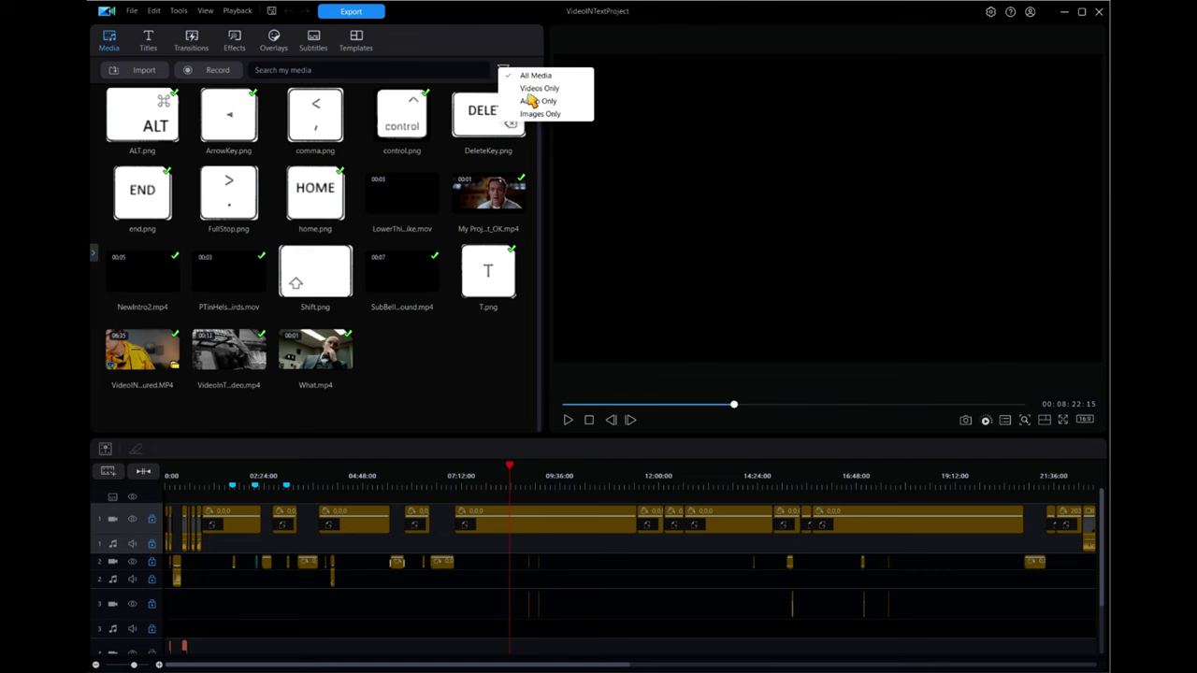
left_click(531, 89)
left_click(502, 72)
left_click(528, 117)
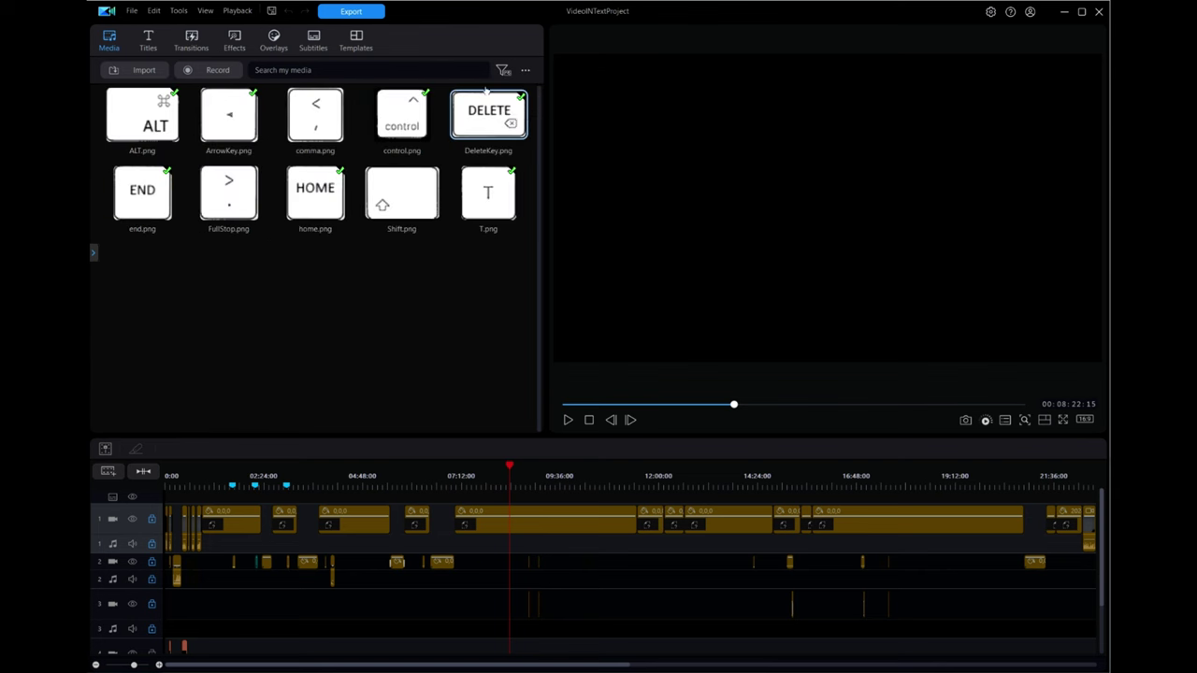
left_click(504, 72)
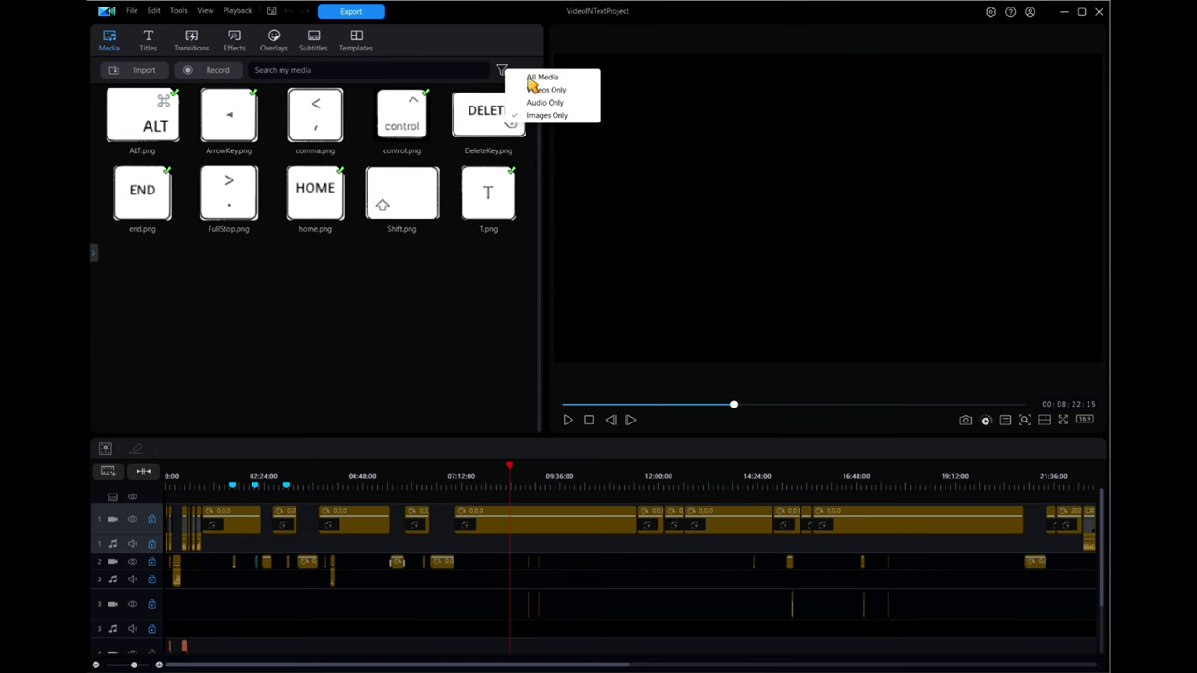
left_click(531, 76)
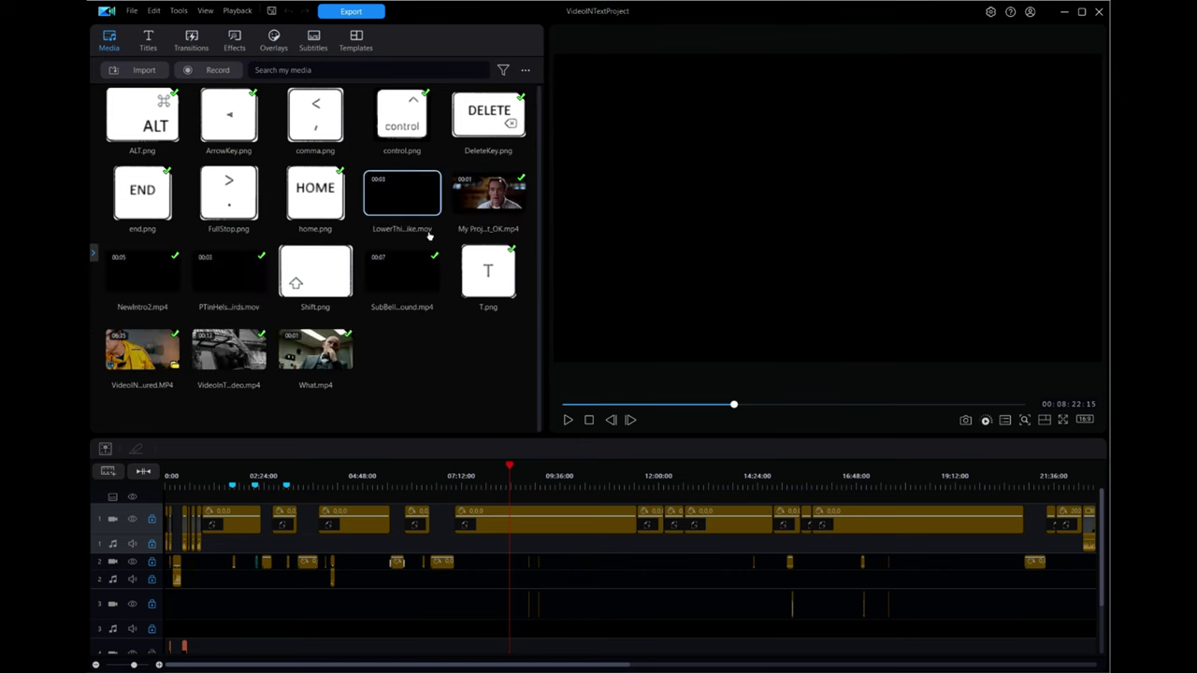
Look over the media library's extra options for viewing, sorting, exporting, importing and emptying the library
left_click(528, 74)
mouse_move(546, 91)
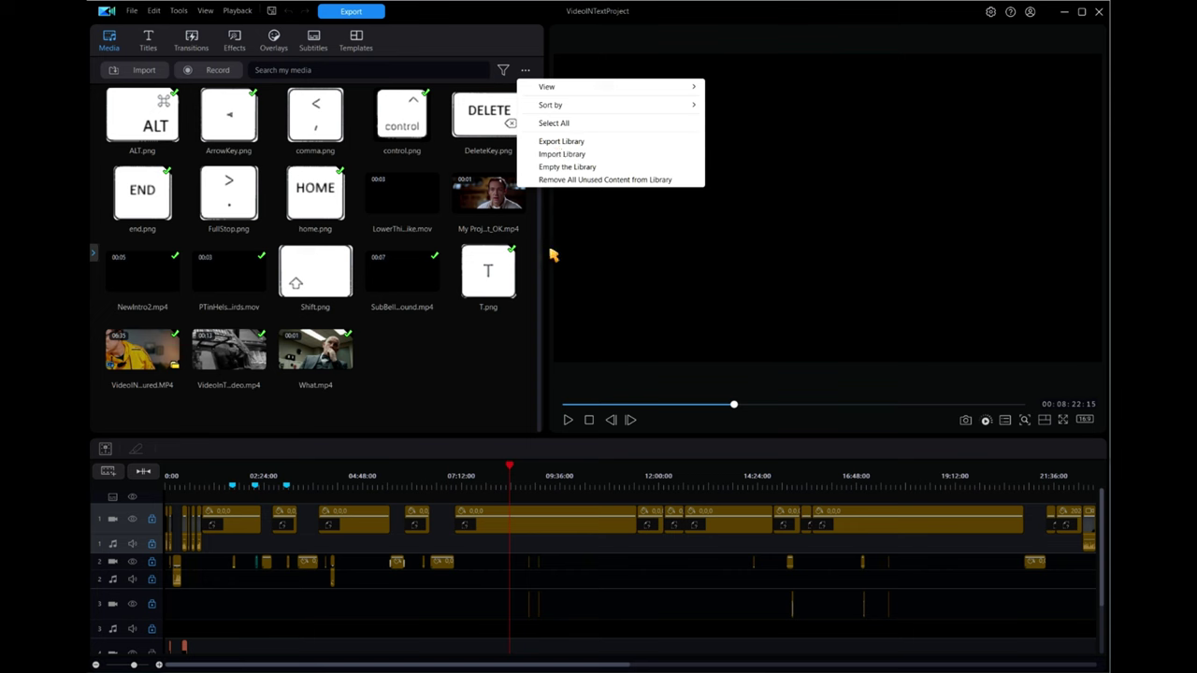
left_click(423, 360)
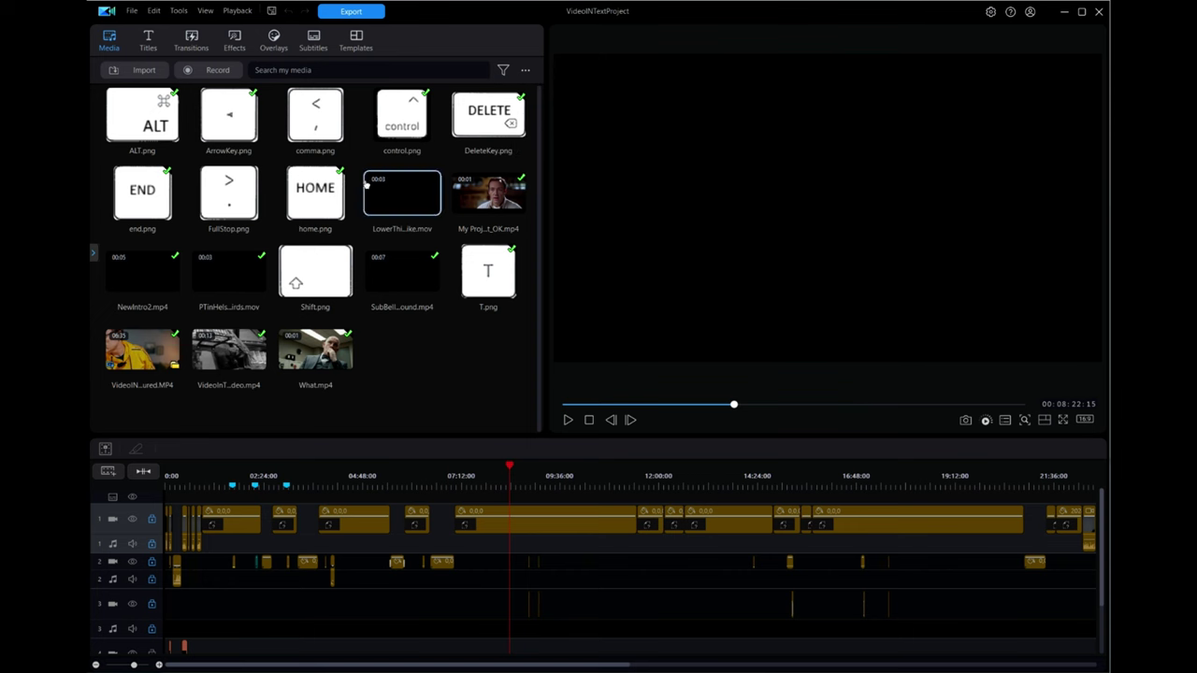
Create a folder named Keys in the media library
right_click(403, 357)
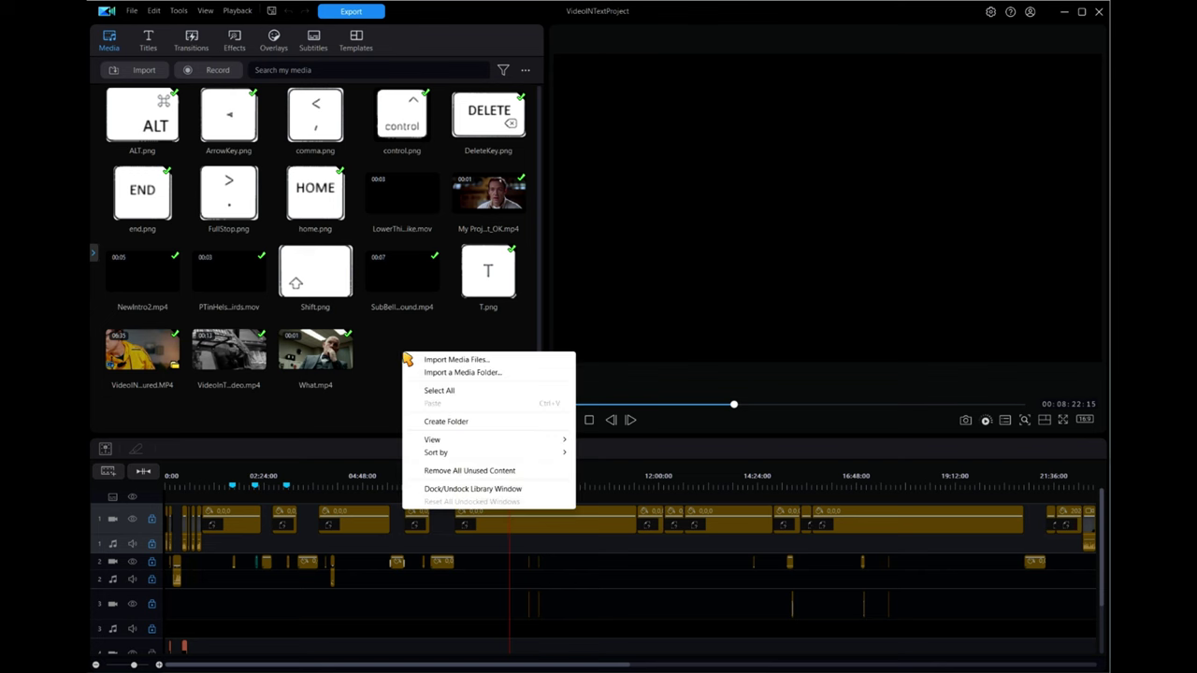
left_click(445, 422)
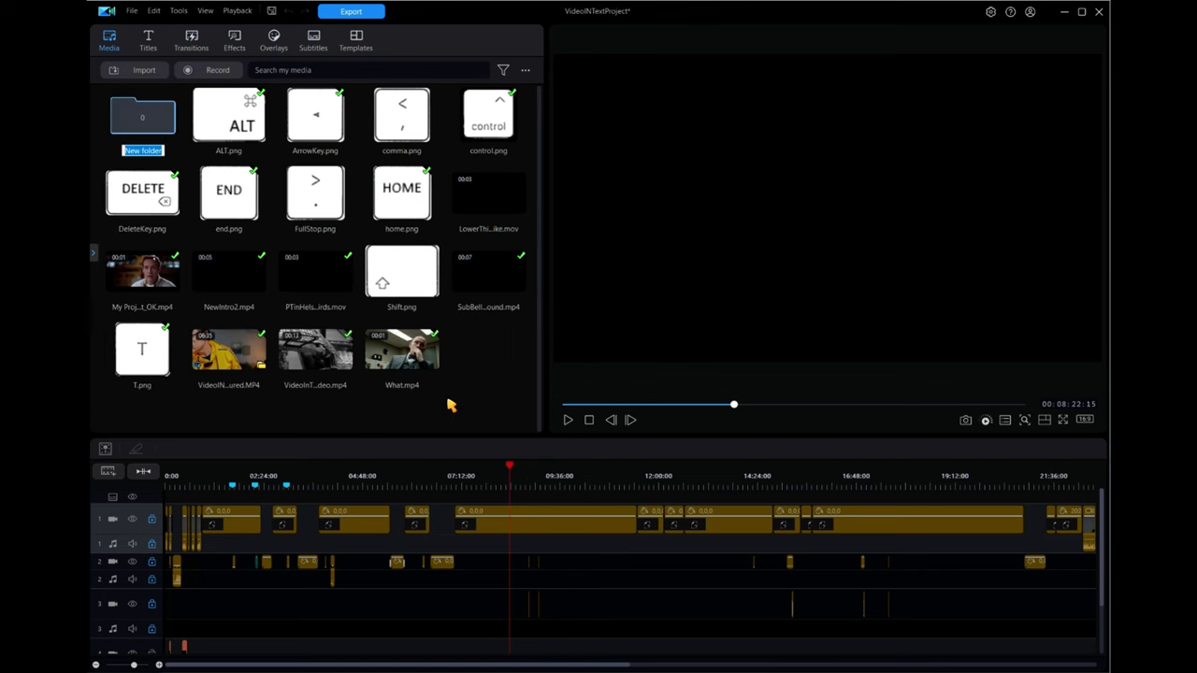
type("Keys")
key("Return")
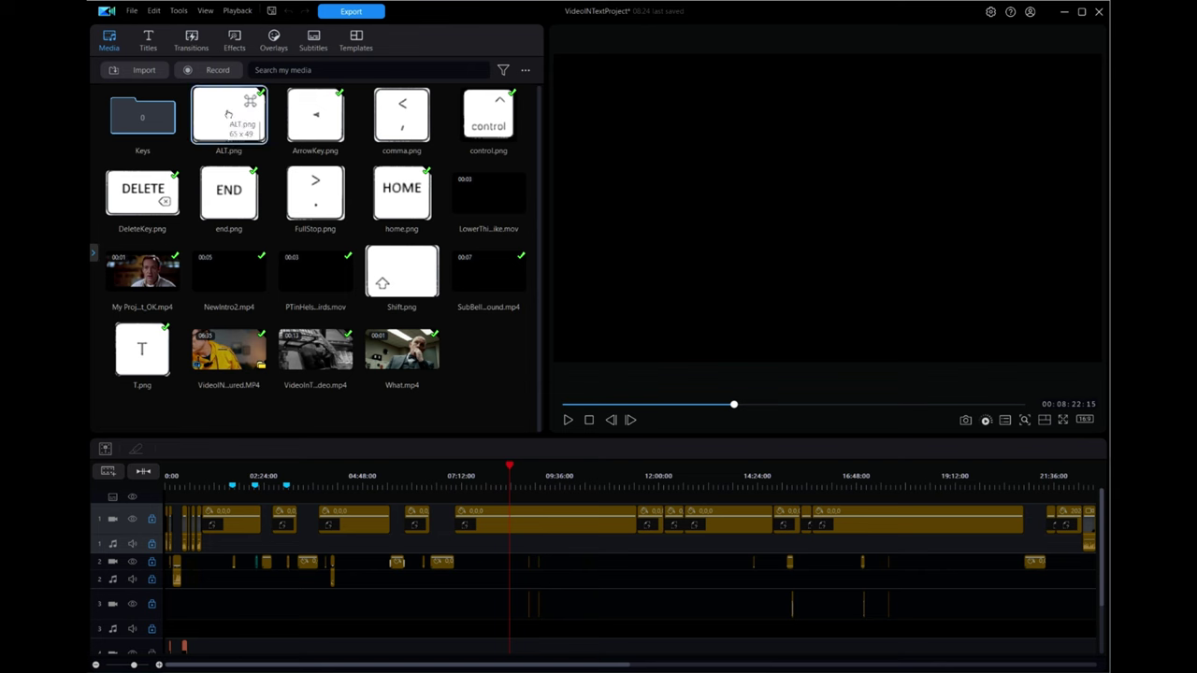
Move all ten keyboard key images, from ALT.png to T.png, into the Keys folder
left_click_drag(232, 115, 145, 119)
left_click_drag(229, 117, 145, 119)
left_click_drag(229, 117, 148, 120)
left_click_drag(232, 120, 148, 119)
left_click(141, 196)
left_click_drag(141, 196, 144, 120)
left_click(214, 196)
left_click_drag(224, 196, 142, 118)
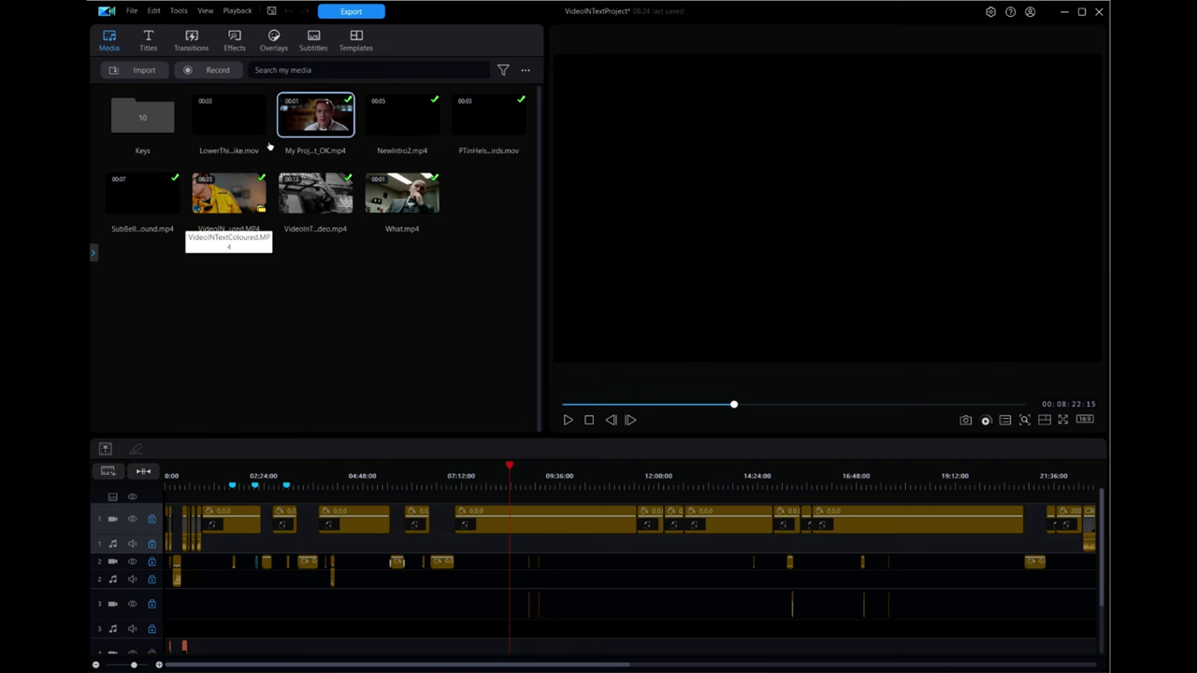
Check the images inside the Keys folder and return to the main level of the media library
double_click(144, 118)
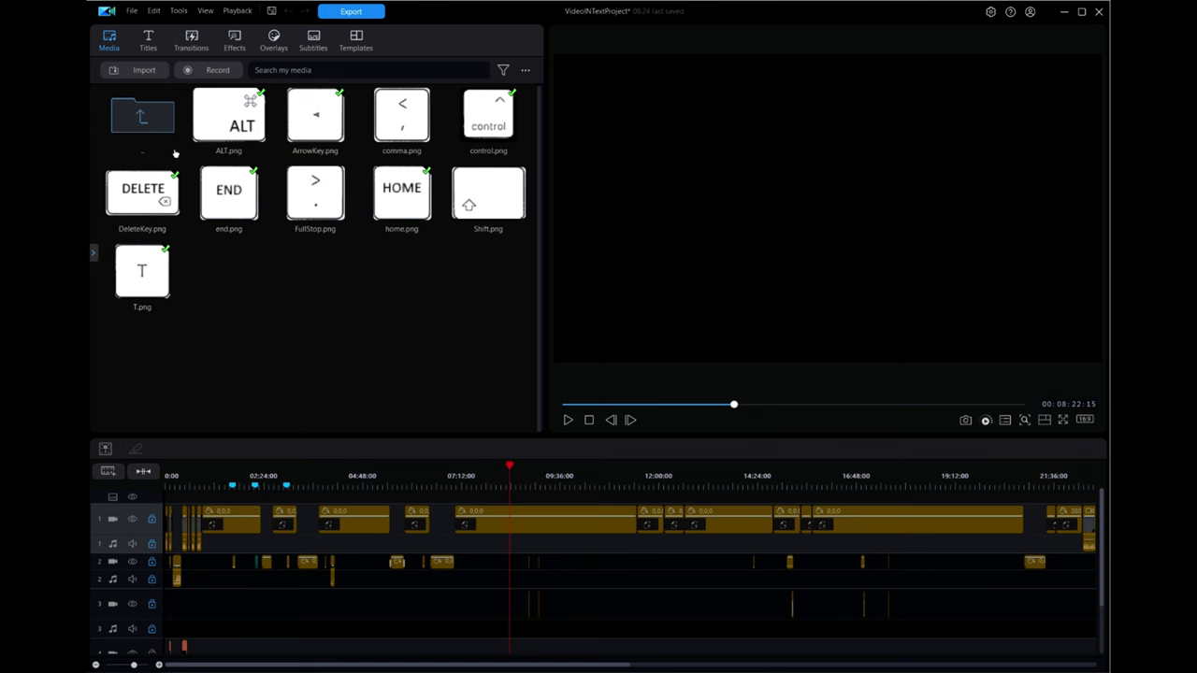
double_click(140, 119)
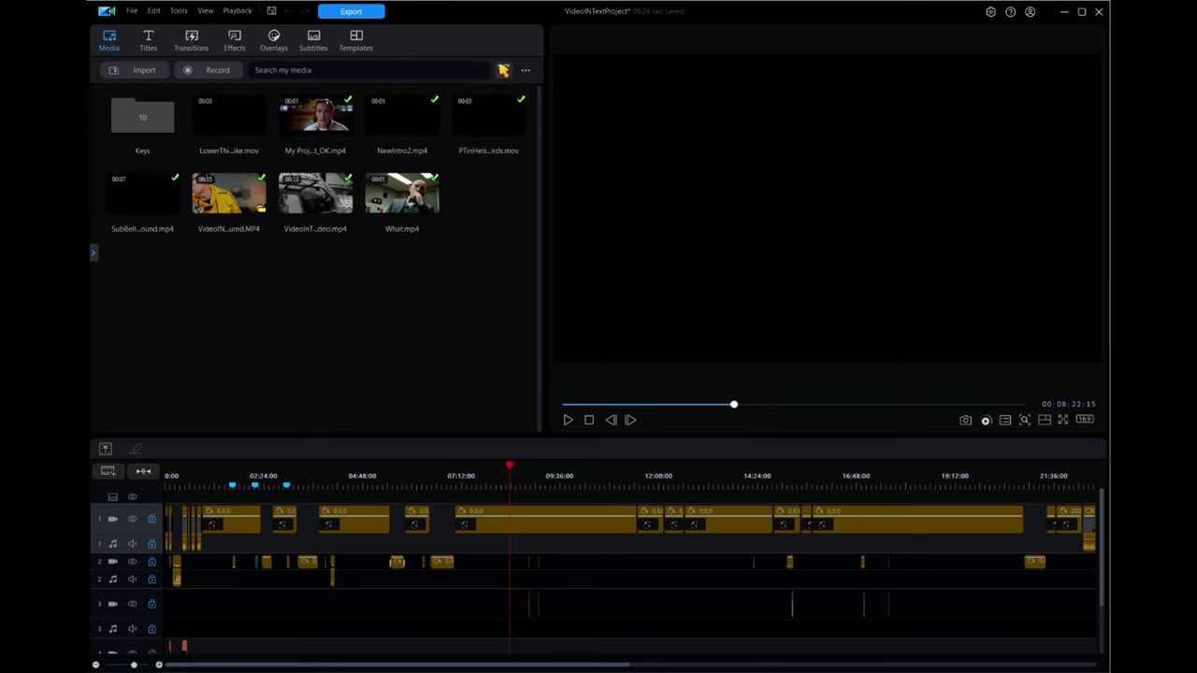
double_click(142, 122)
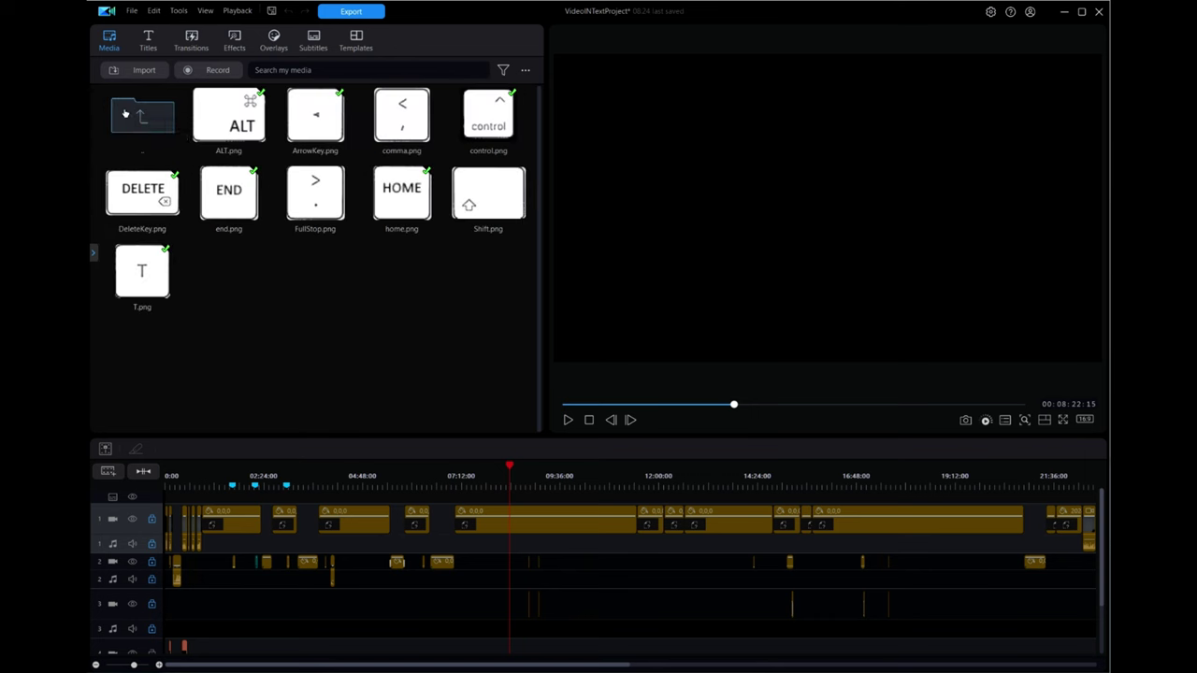
double_click(141, 119)
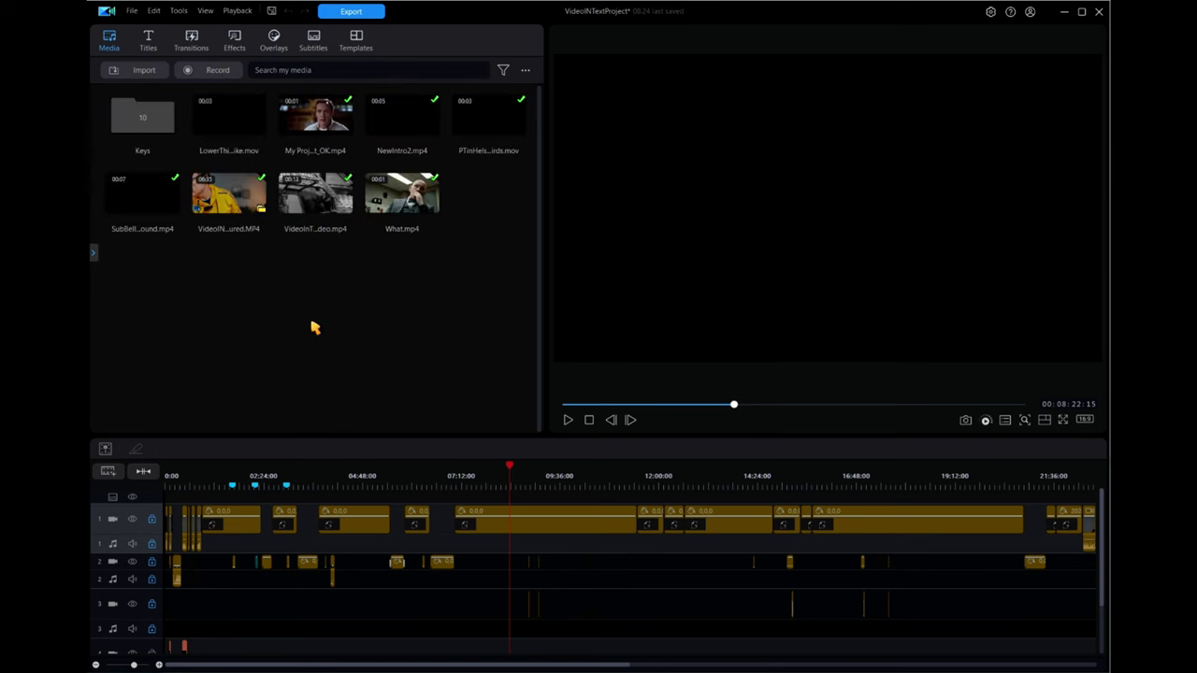
Create a second media library folder named IntroVids
right_click(332, 280)
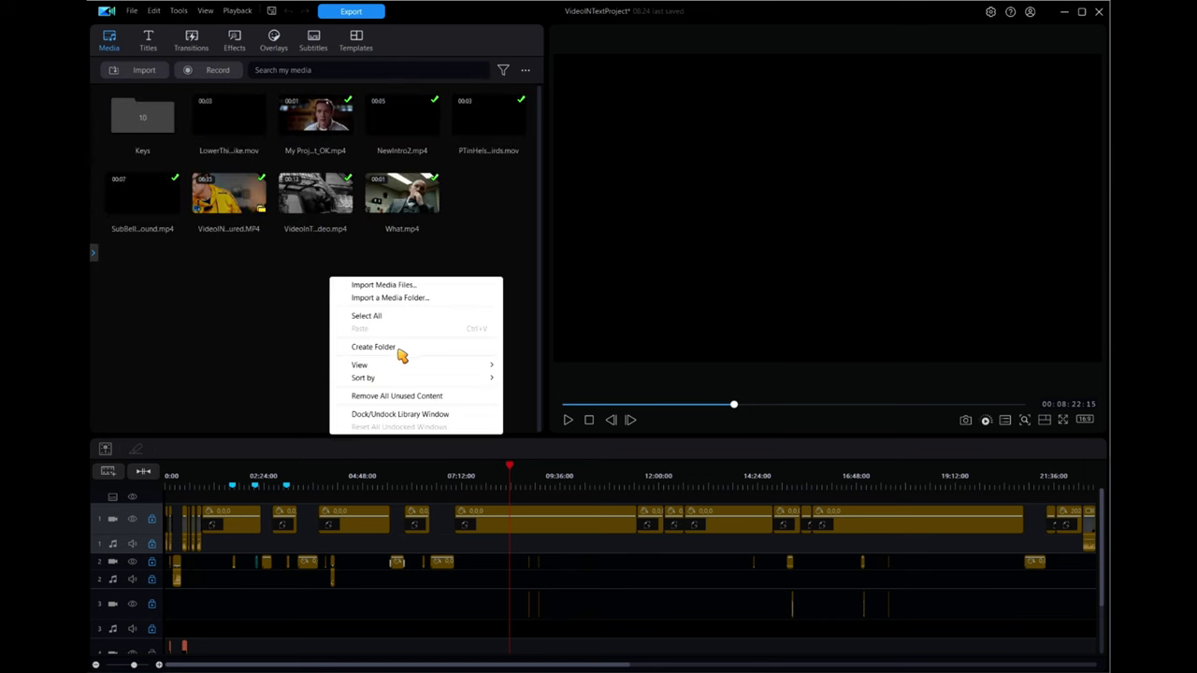
left_click(374, 347)
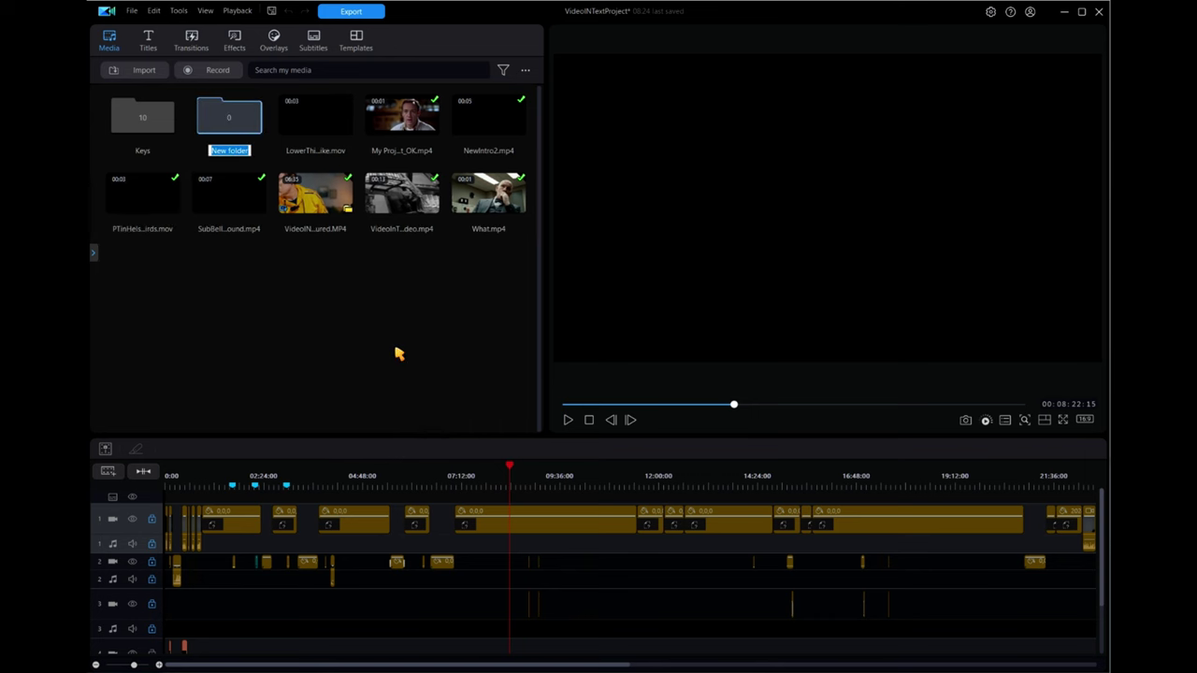
type("IntroVids")
key("Return")
Move the lower-third clips, NewIntro2.mp4 and the subscribe bell clip into IntroVids, previewing the first one and checking the folder's contents
left_click(318, 135)
key("space")
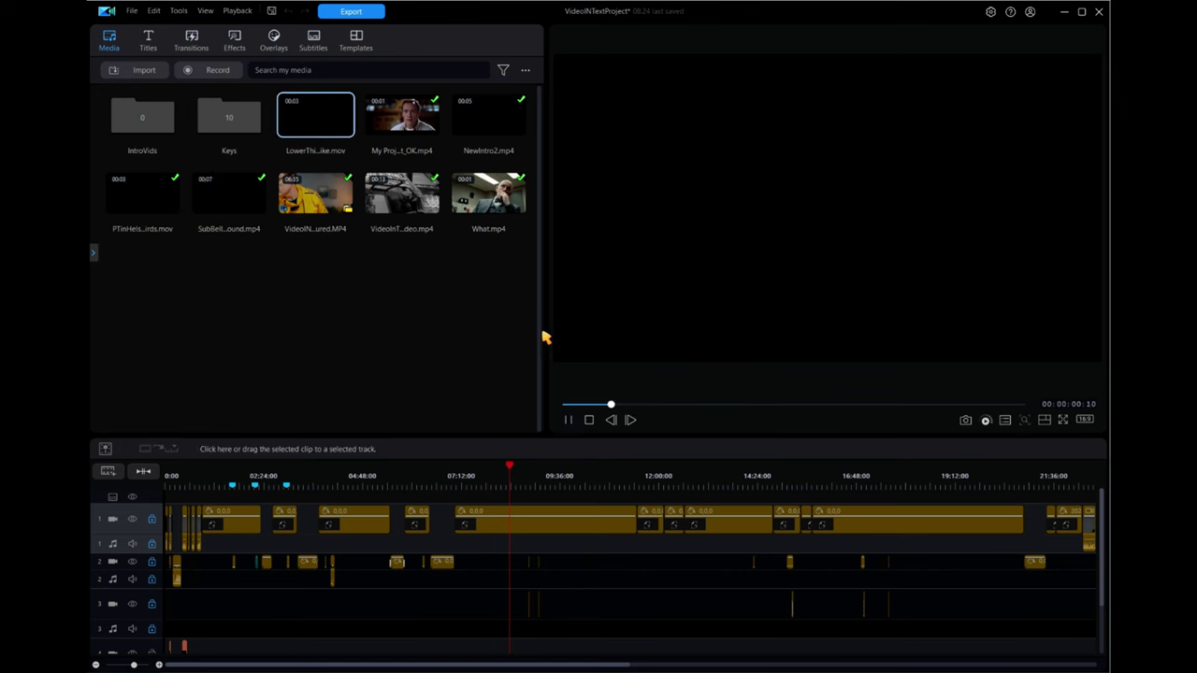
left_click_drag(318, 120, 155, 120)
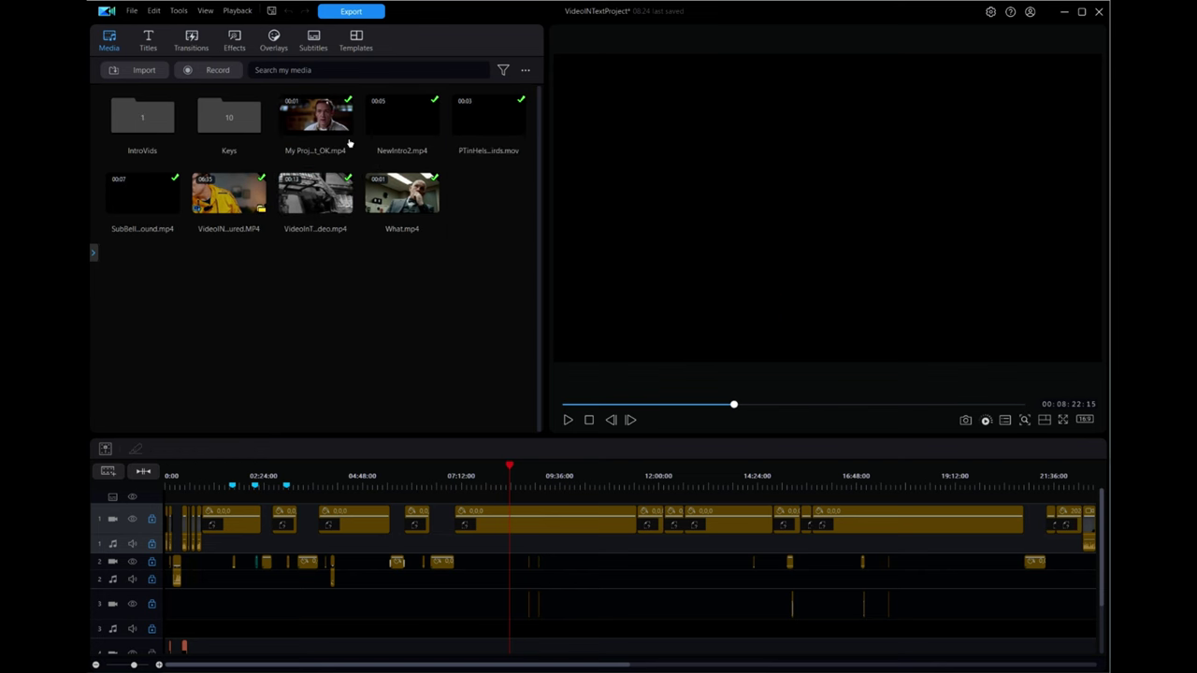
left_click_drag(405, 123, 161, 121)
left_click_drag(416, 129, 155, 125)
left_click_drag(404, 120, 147, 125)
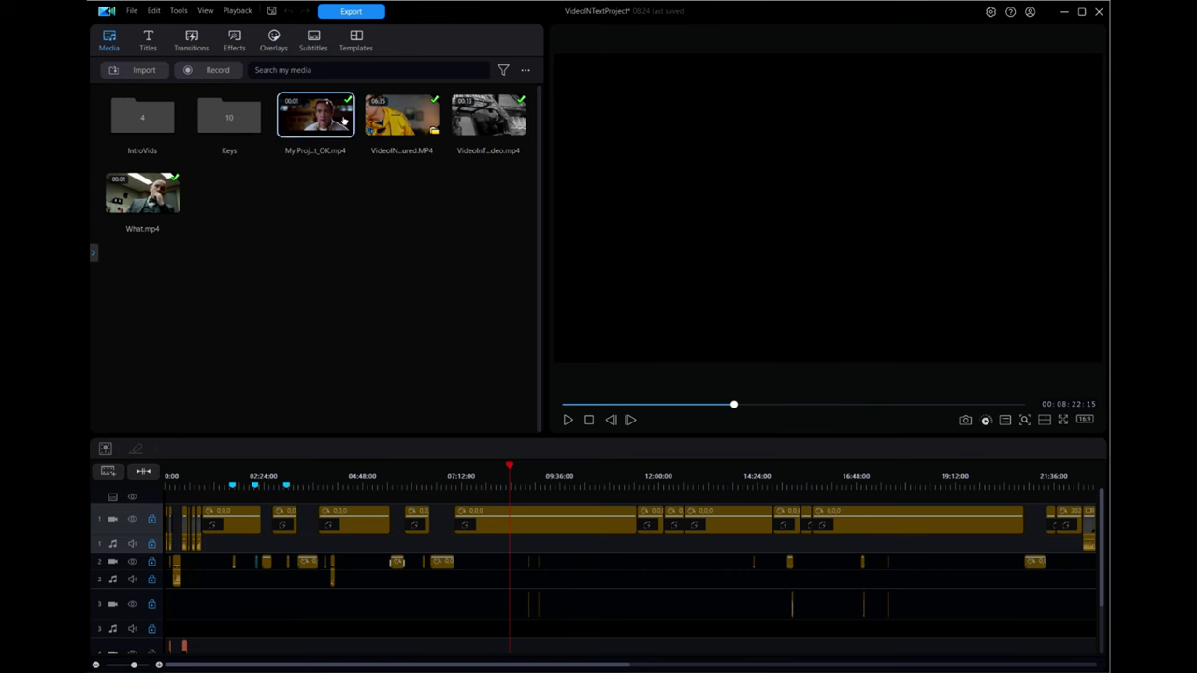
double_click(140, 120)
double_click(141, 116)
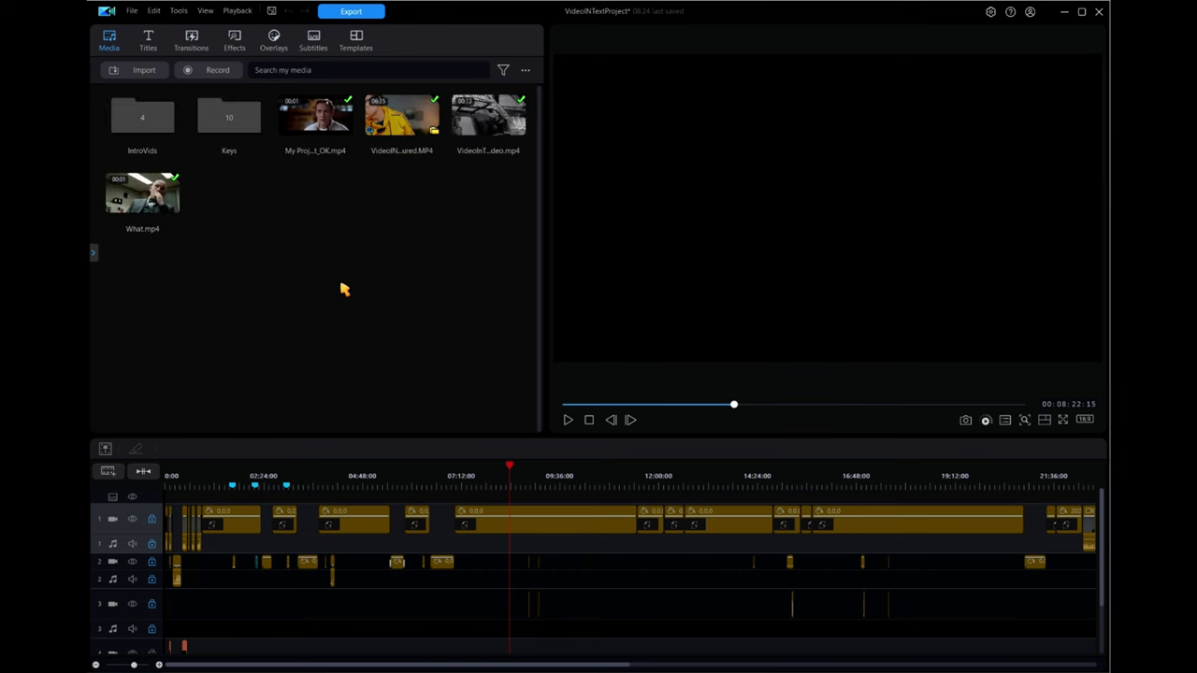
Remove the four loose clips, including My Project_OK.mp4 and What.mp4, from the media library, keeping only the two folders
left_click_drag(486, 248, 341, 131)
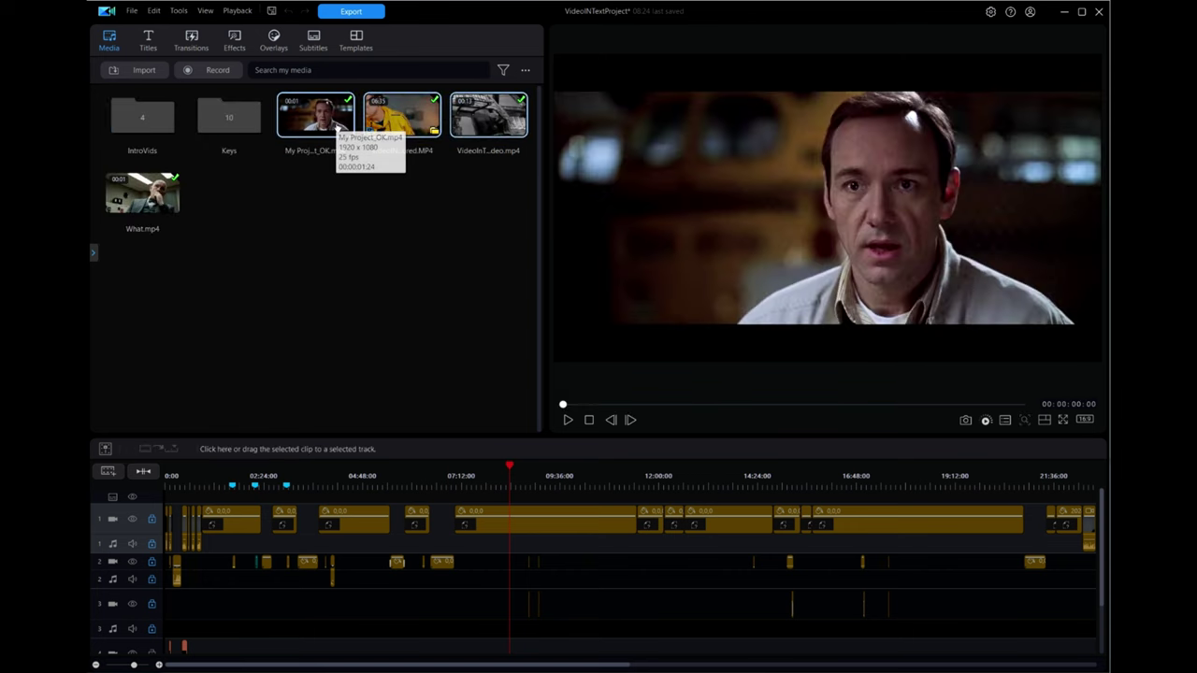
key("Delete")
left_click_drag(384, 198, 393, 224)
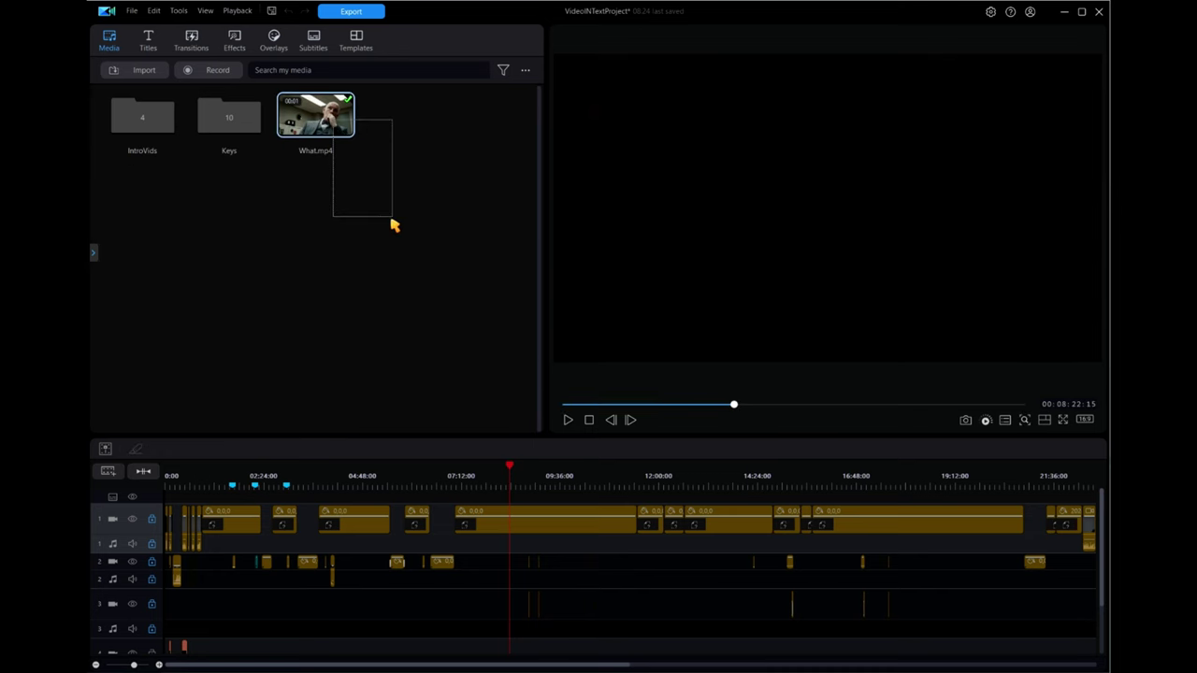
key("Delete")
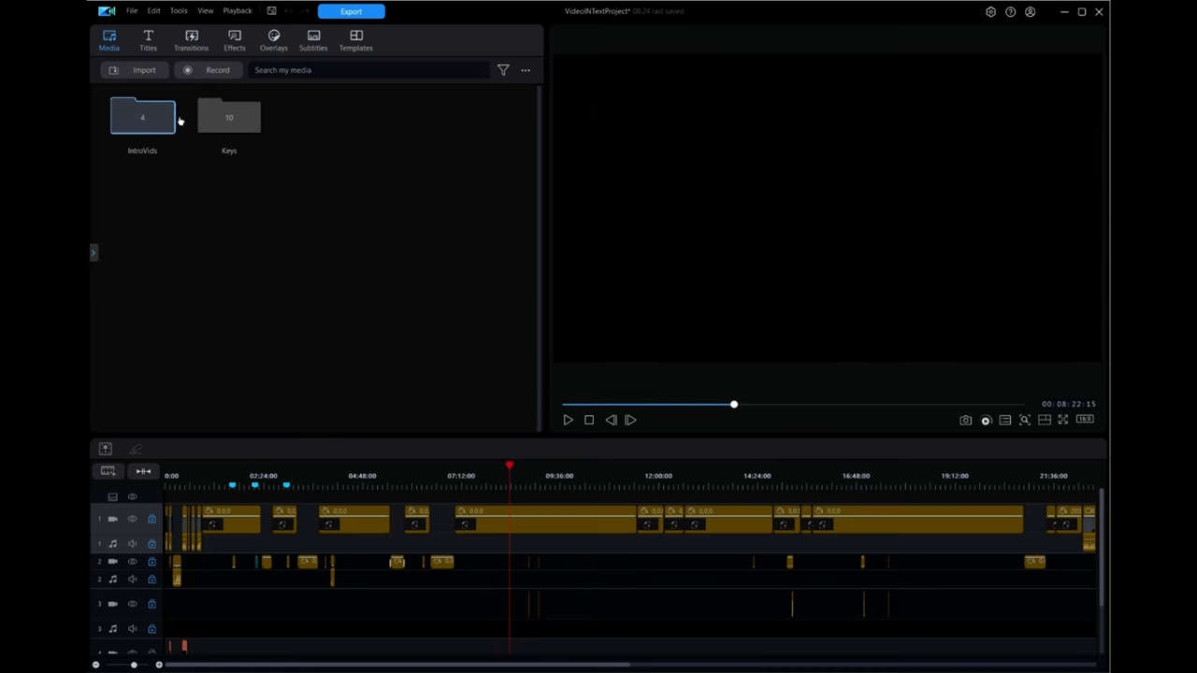
Export the media library as DefaultSetup to the YouTube Stuff folder
left_click(528, 75)
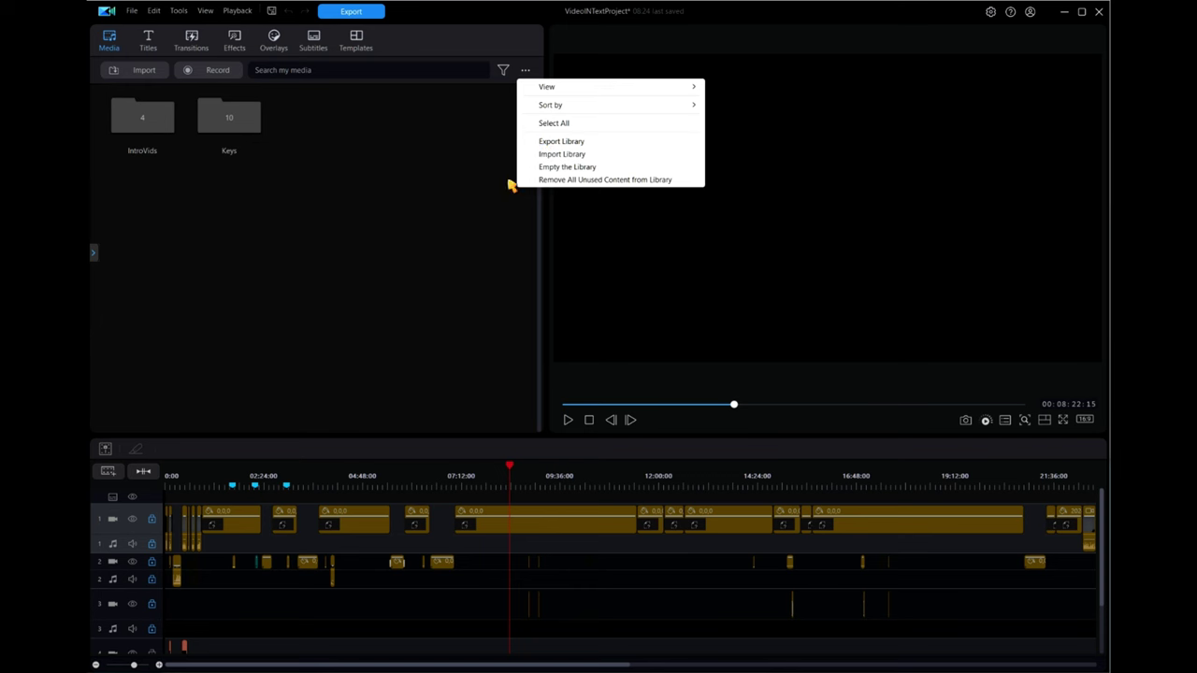
left_click(550, 141)
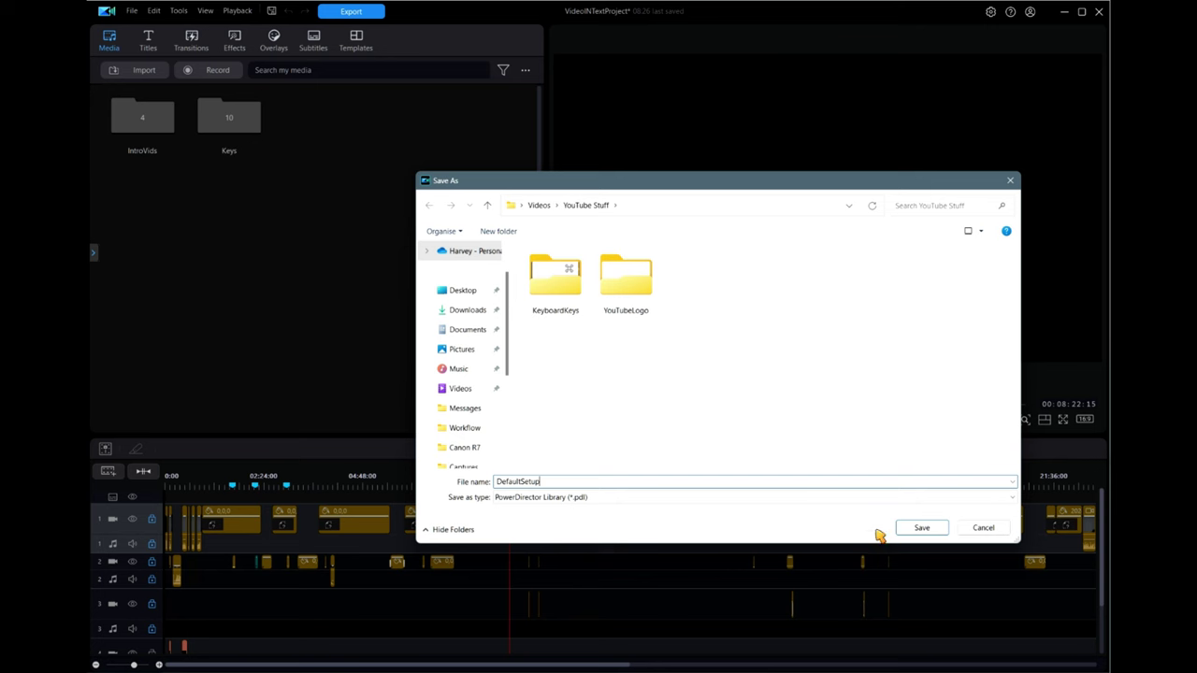
left_click(922, 529)
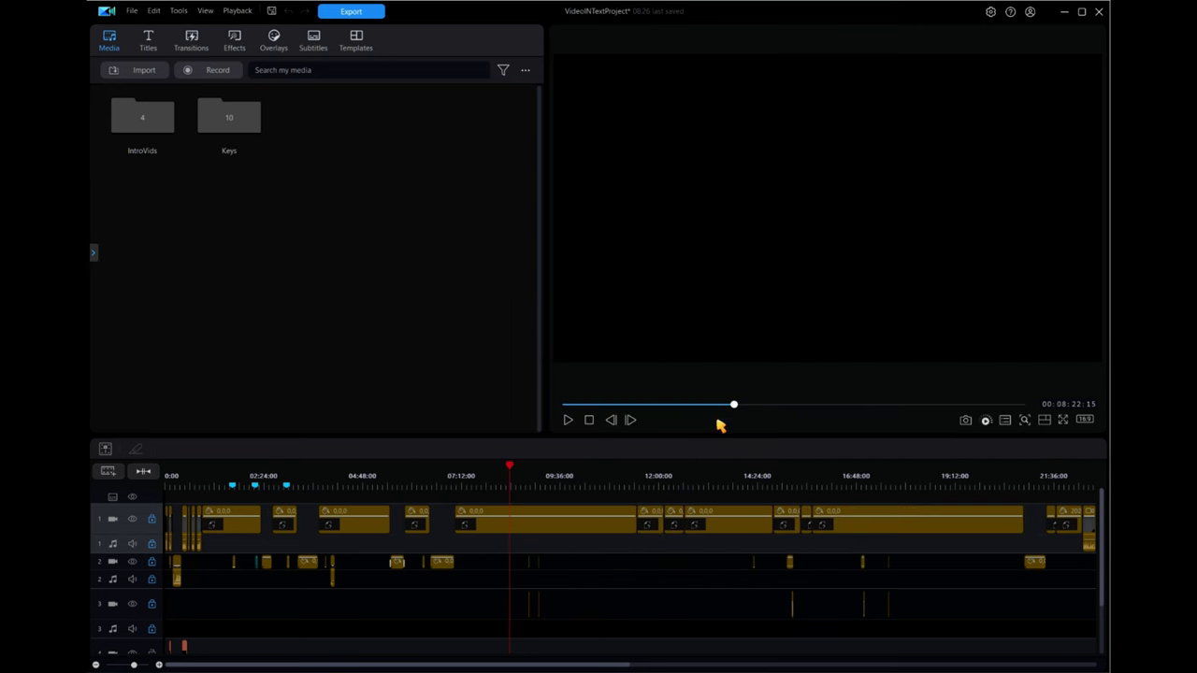
Delete both folders from the media library and import the DefaultSetup library, merging its files with the current media
left_click_drag(295, 196, 135, 114)
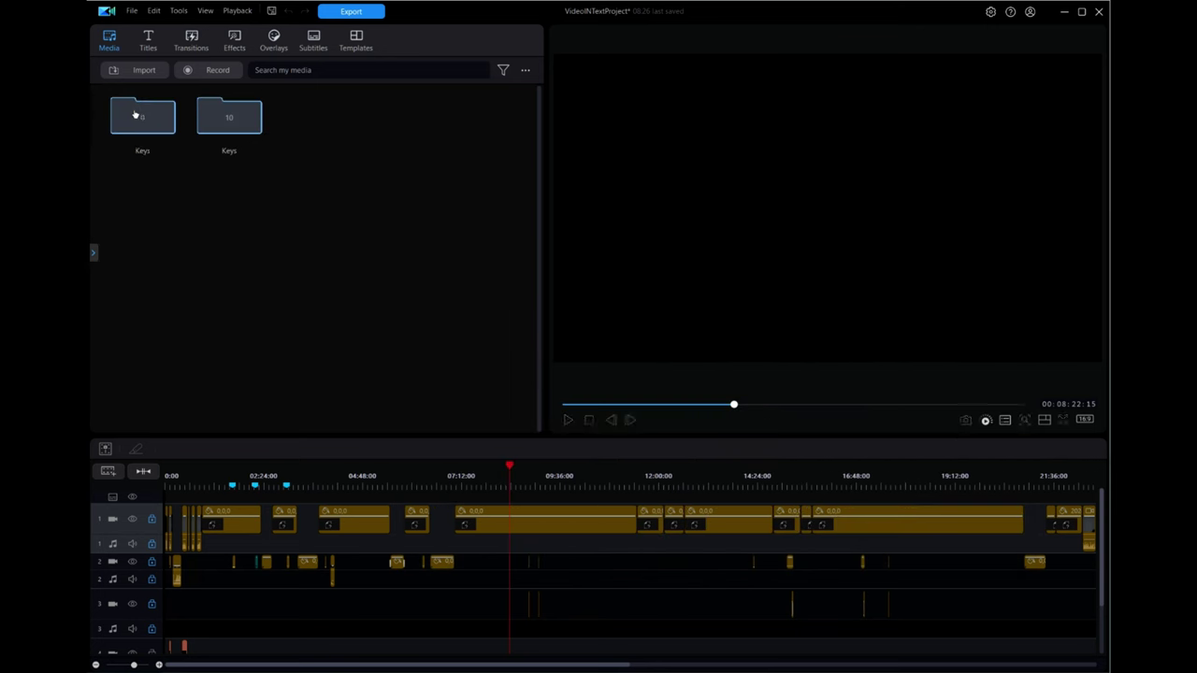
key("Delete")
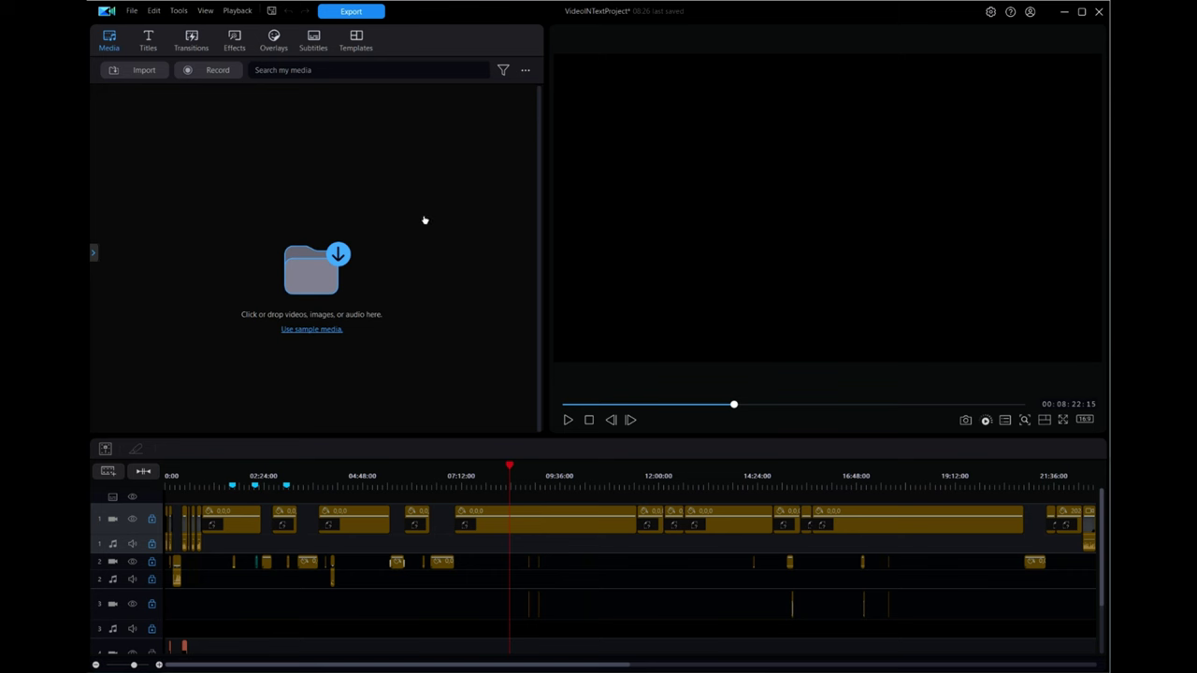
left_click(525, 70)
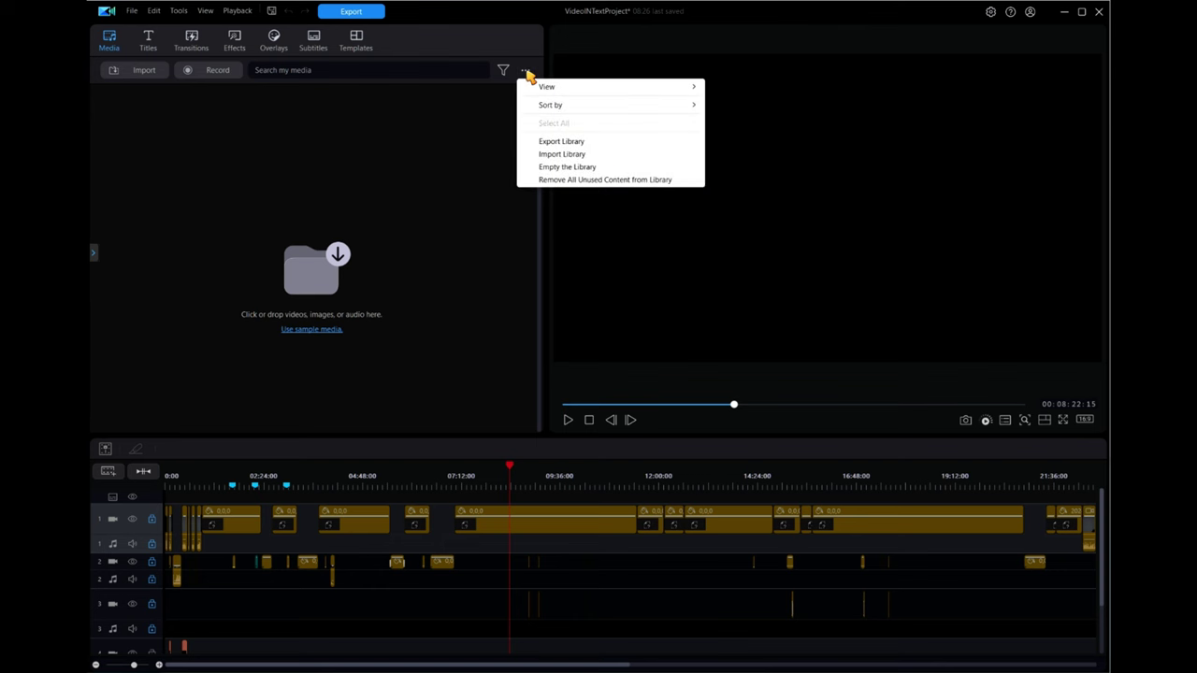
left_click(568, 154)
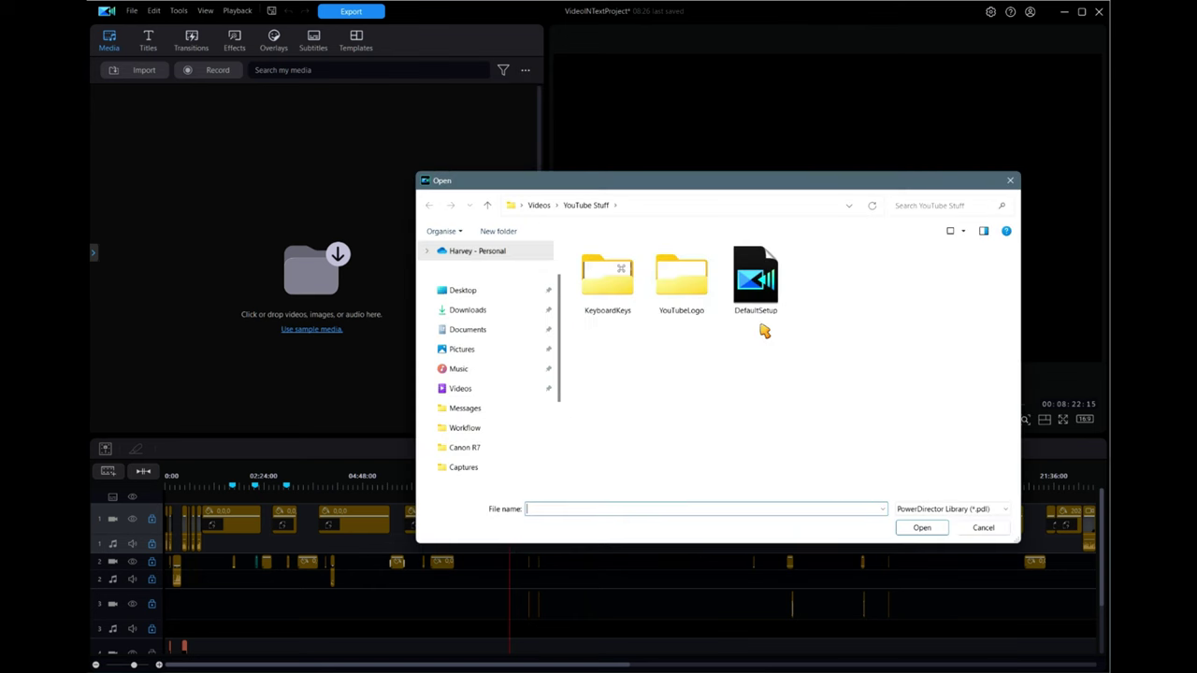
double_click(756, 281)
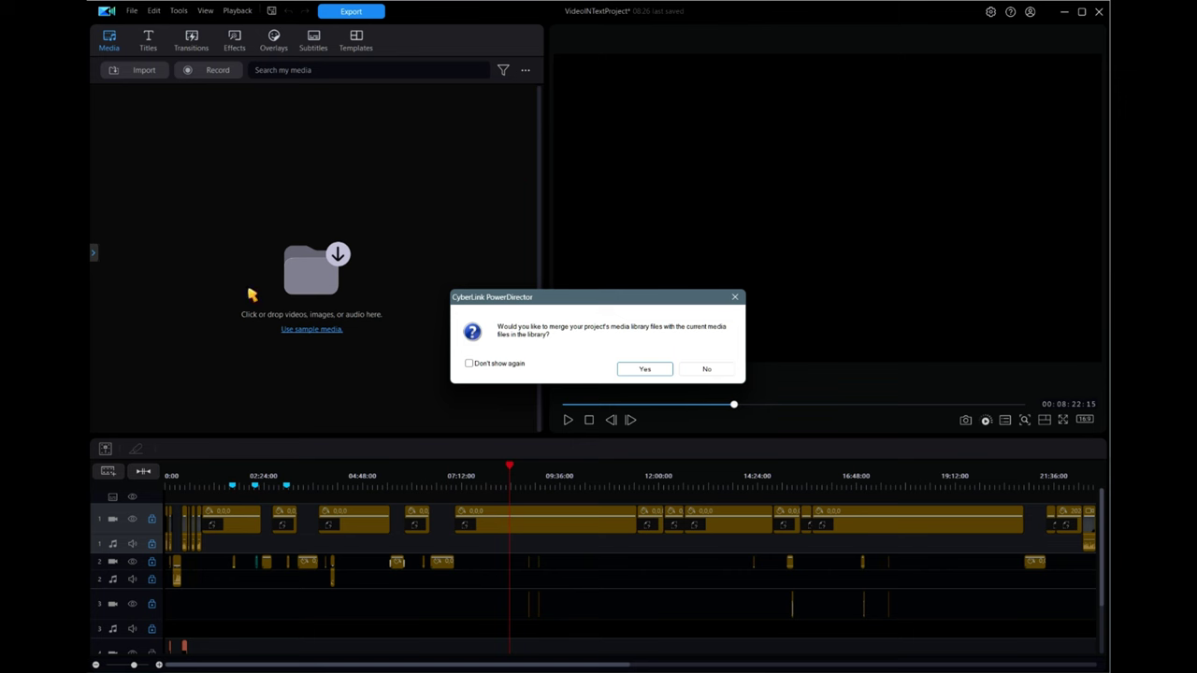
left_click(645, 370)
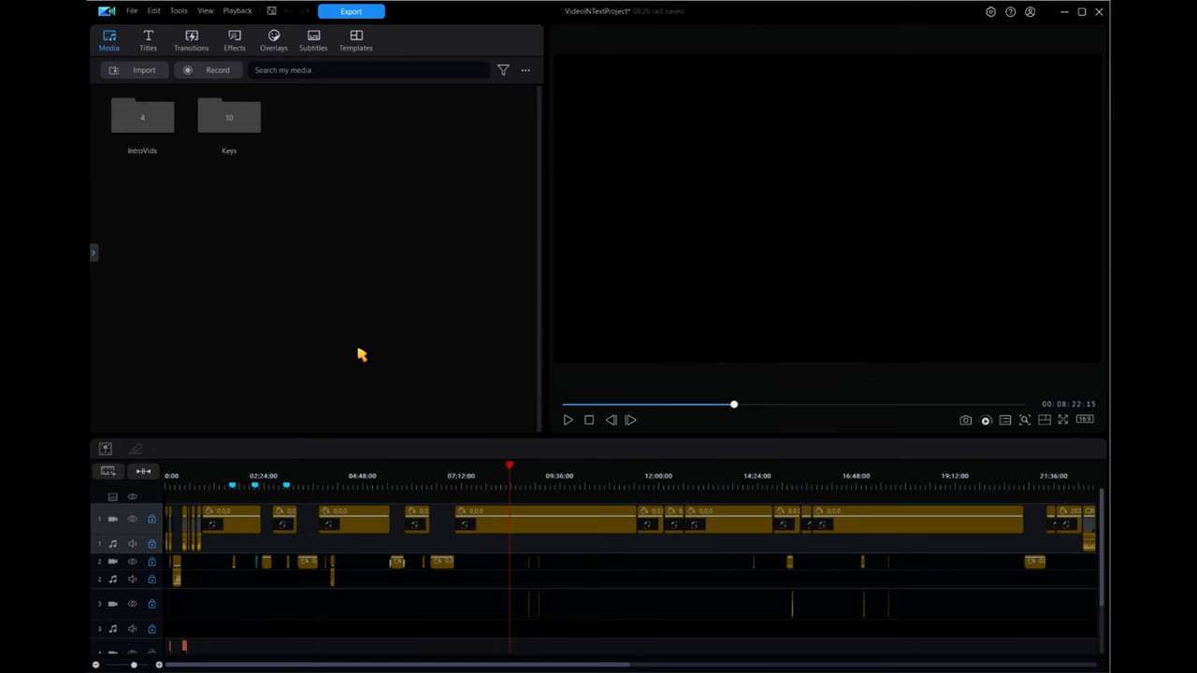
Check the contents of the imported Keys and IntroVids folders and return to the main level of the library
double_click(234, 127)
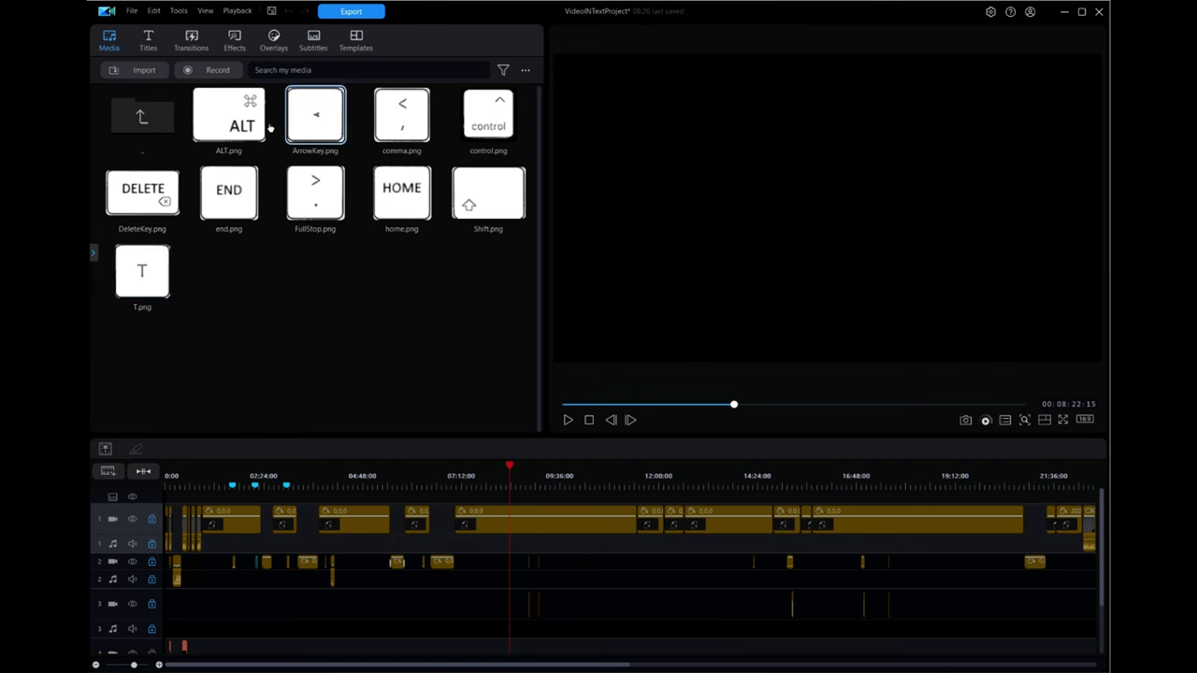
double_click(153, 122)
double_click(160, 123)
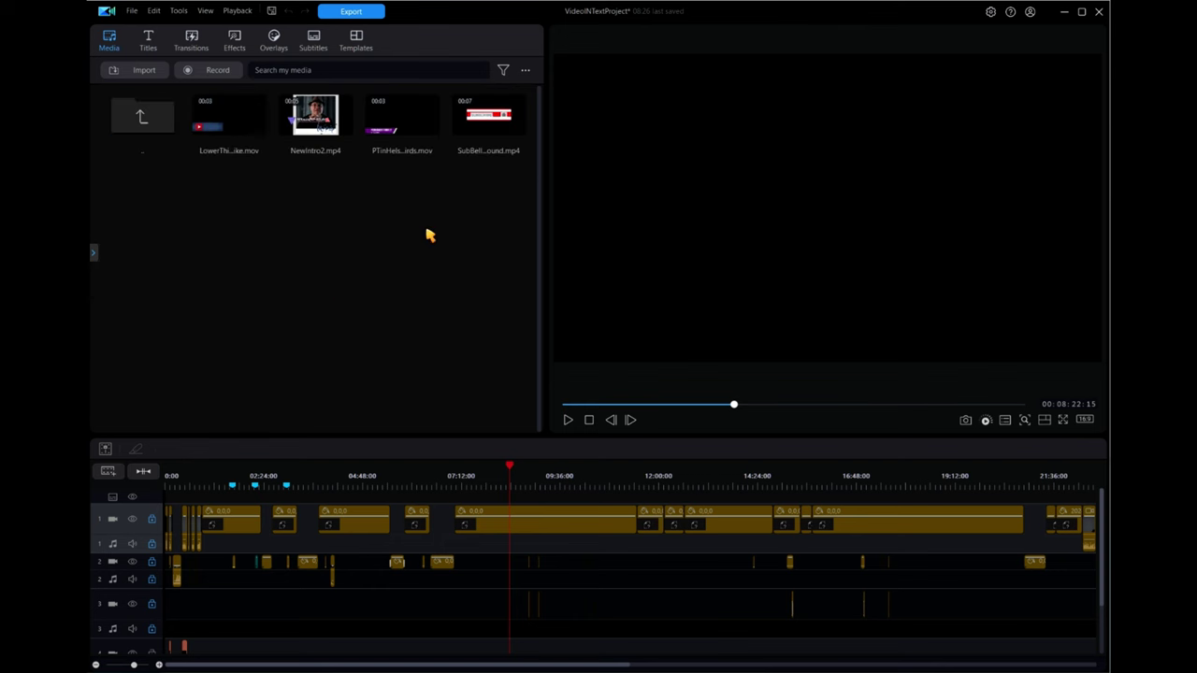
double_click(140, 130)
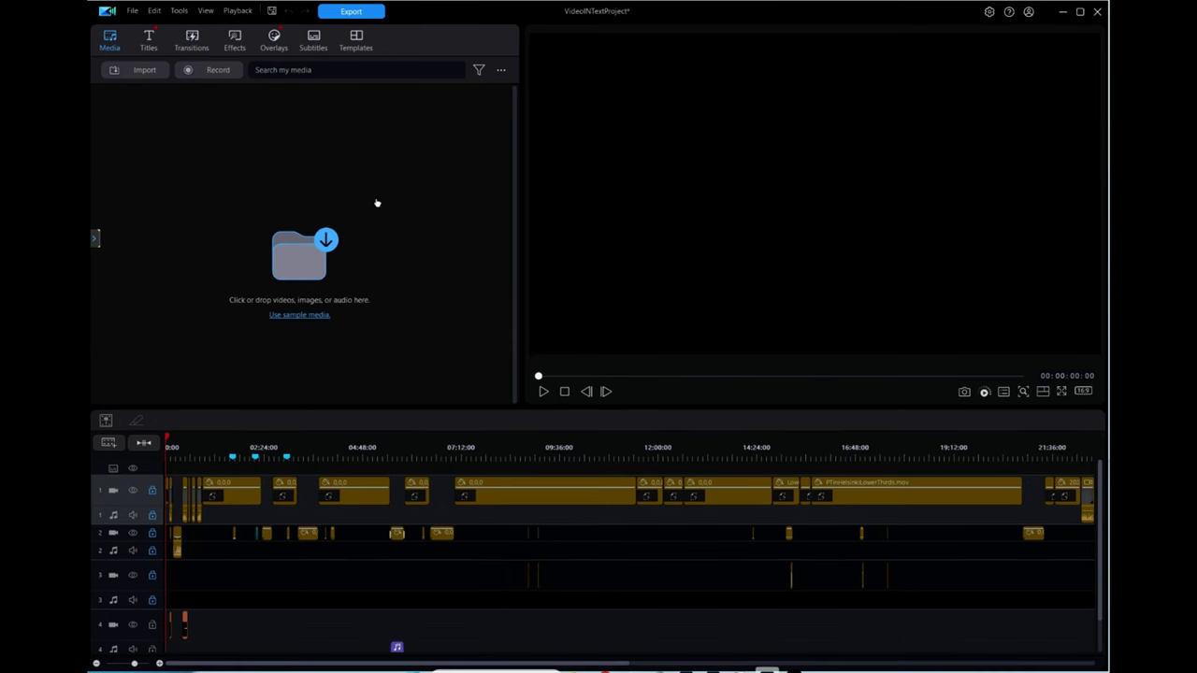
left_click(500, 70)
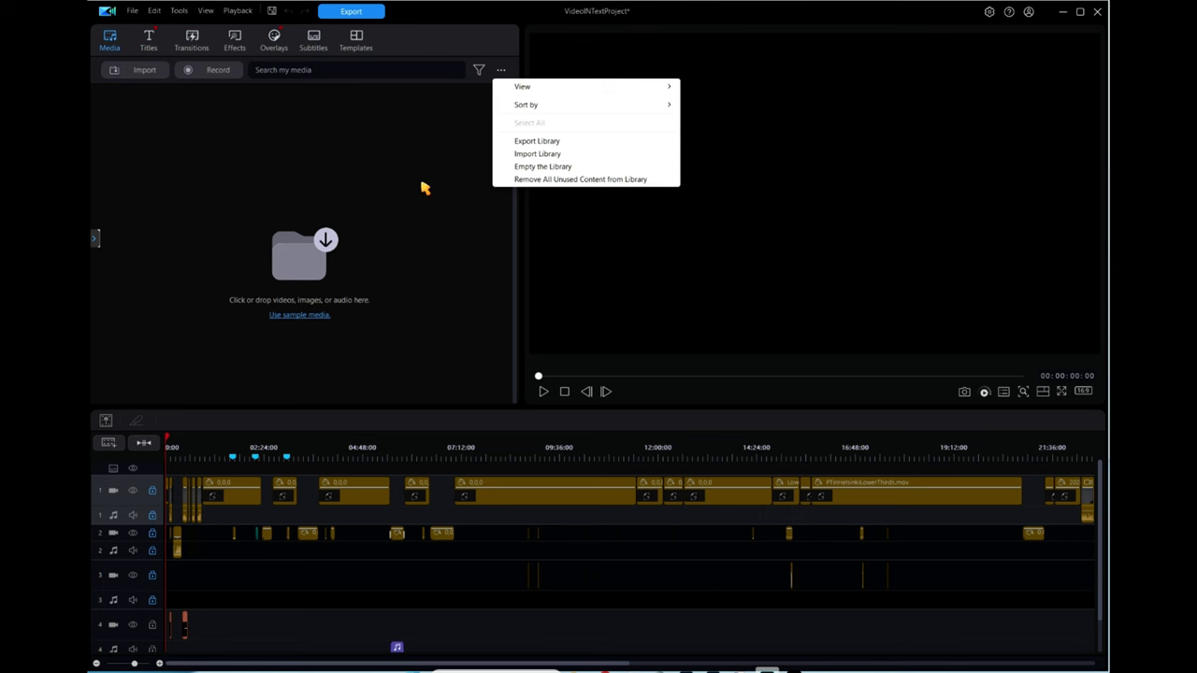
left_click(435, 221)
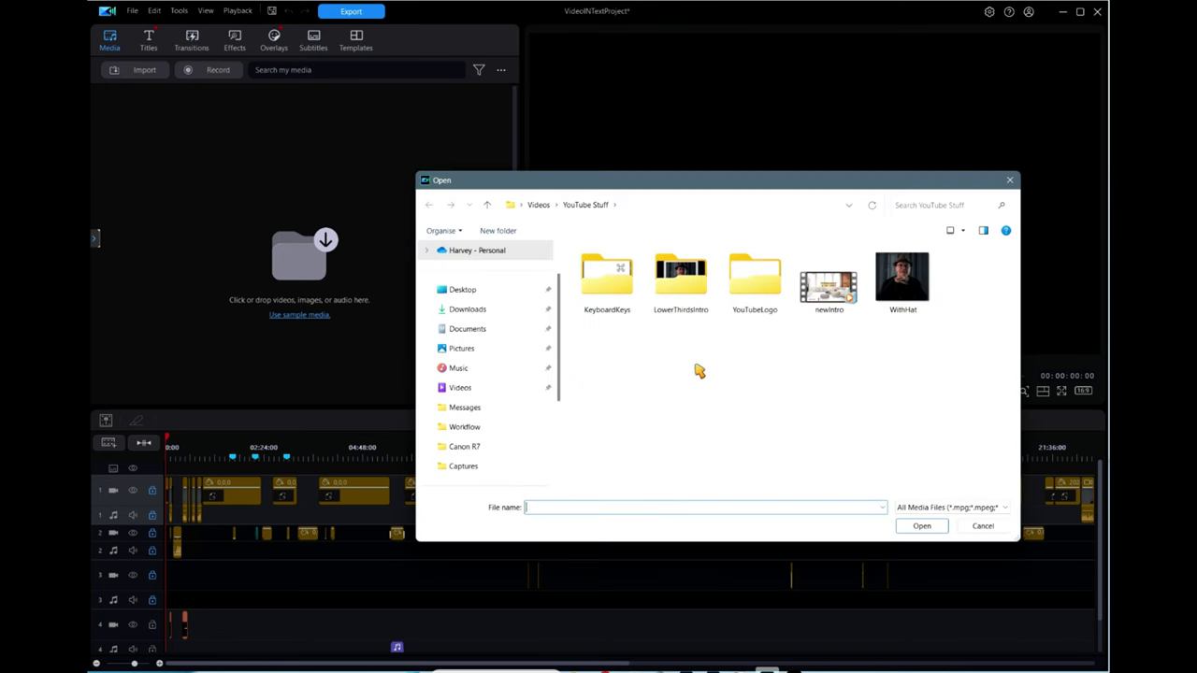
left_click_drag(697, 186, 659, 160)
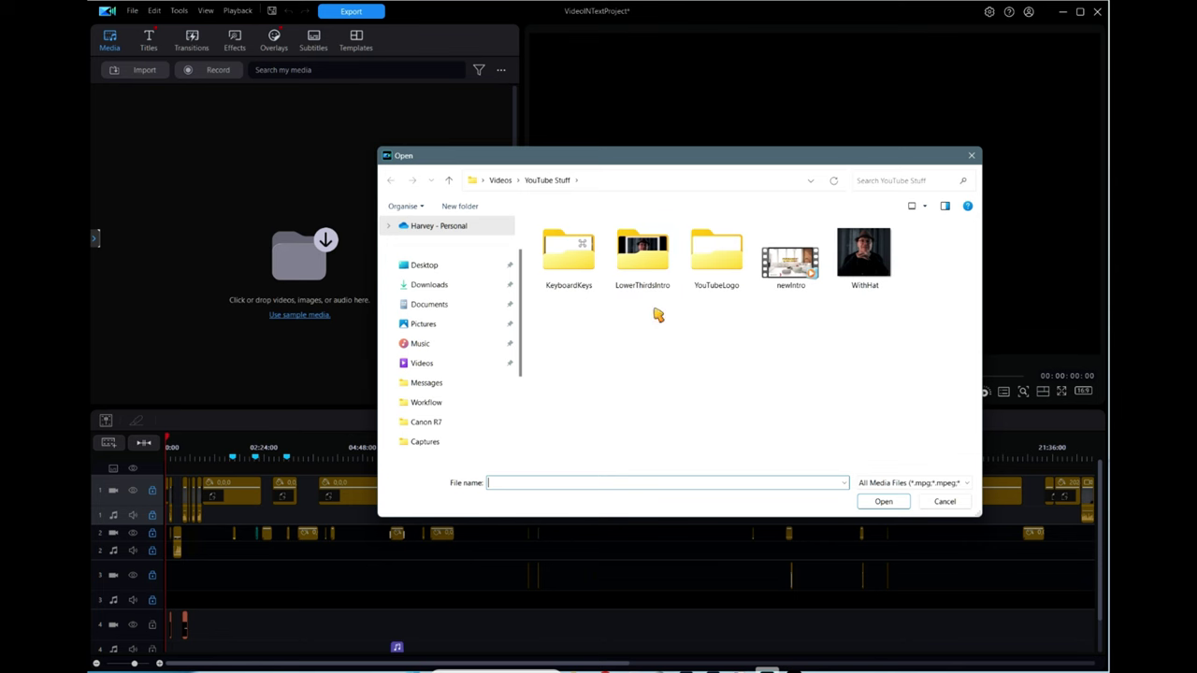
left_click(942, 501)
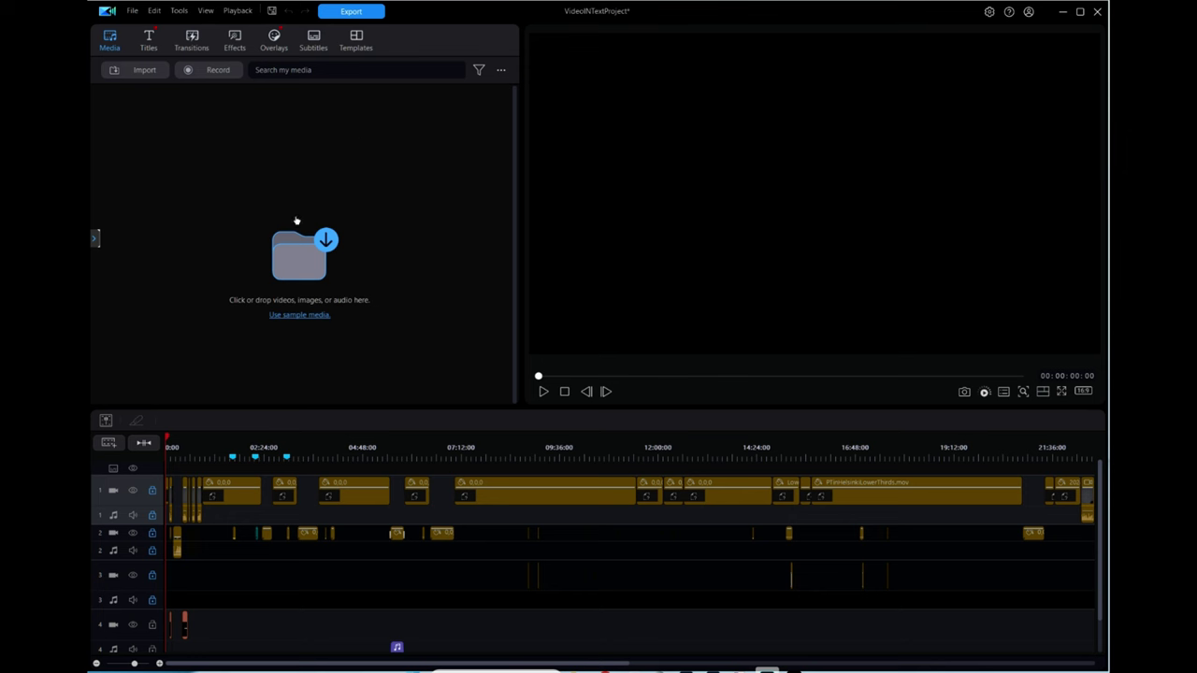
left_click(502, 74)
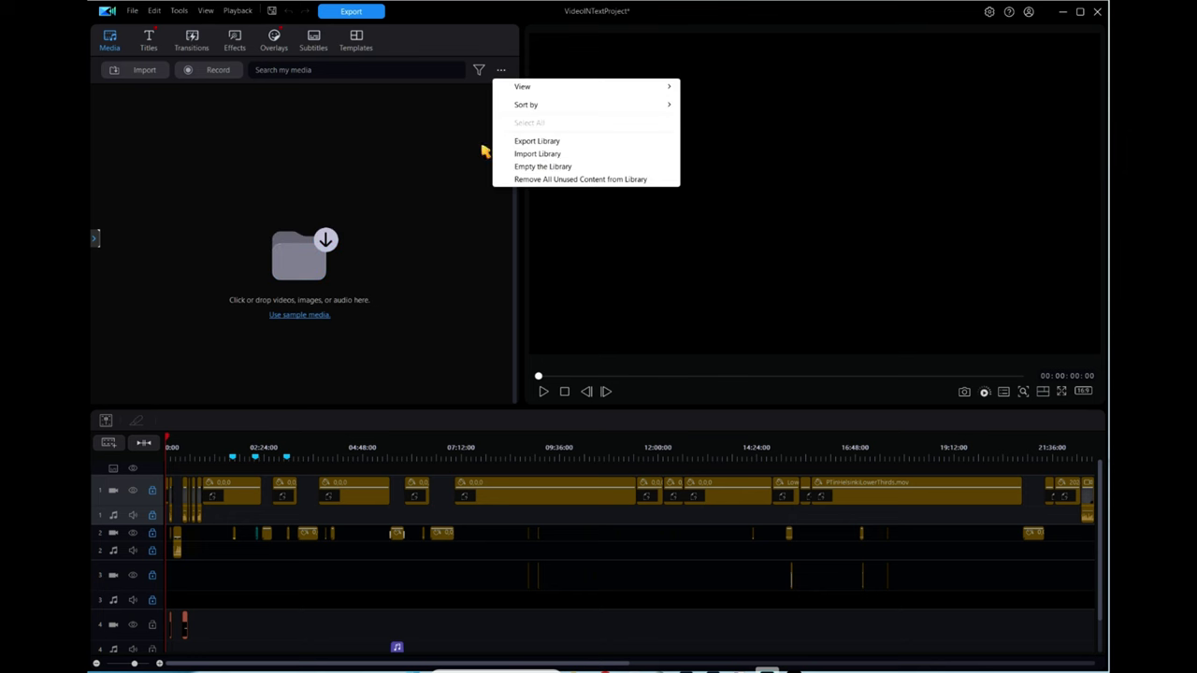
left_click(427, 47)
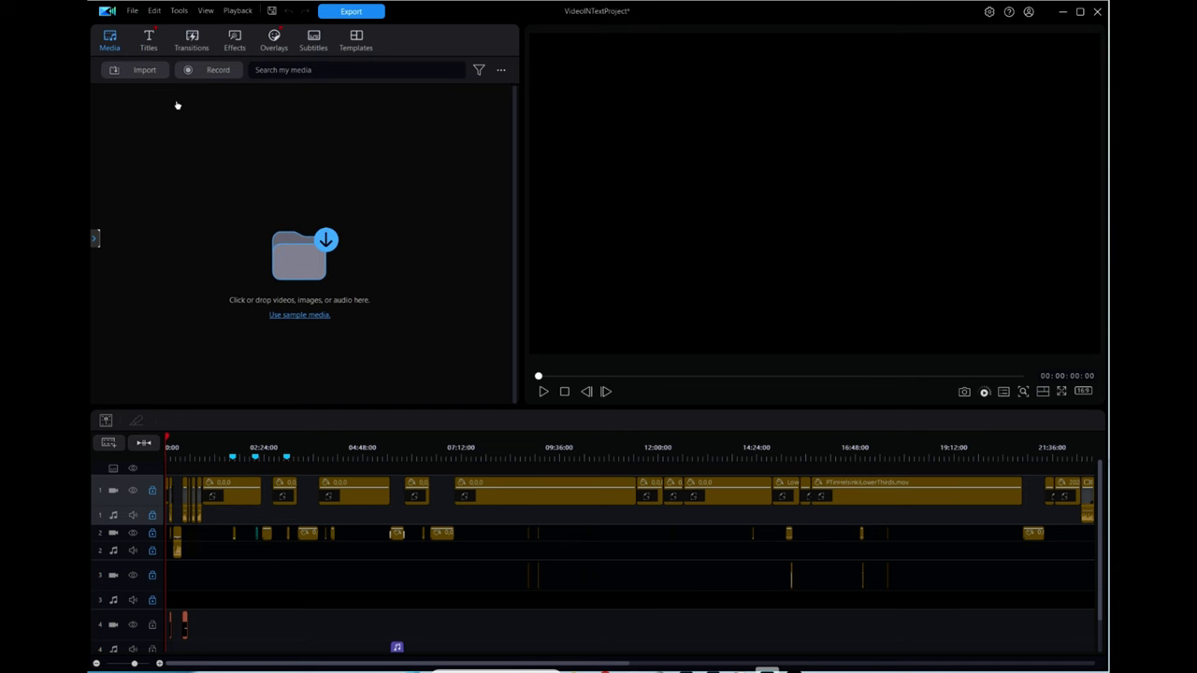
Import the KeyboardKeys folder from YouTube Stuff, including its subfolders, into the media library
left_click(122, 75)
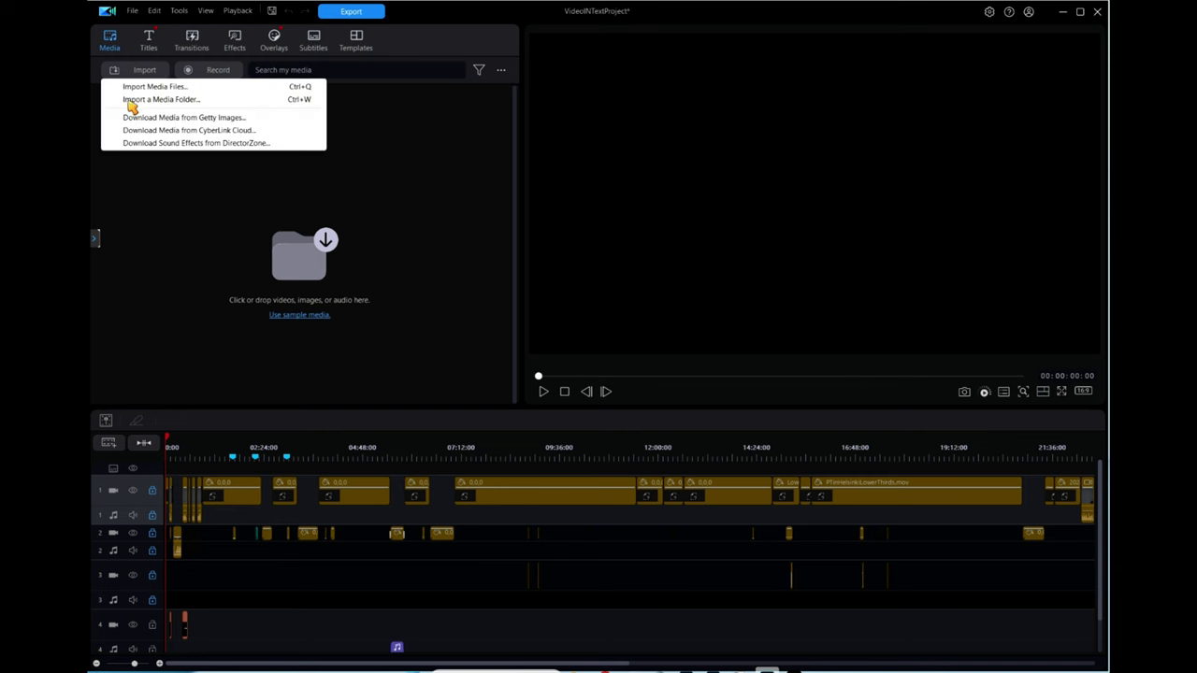
left_click(175, 102)
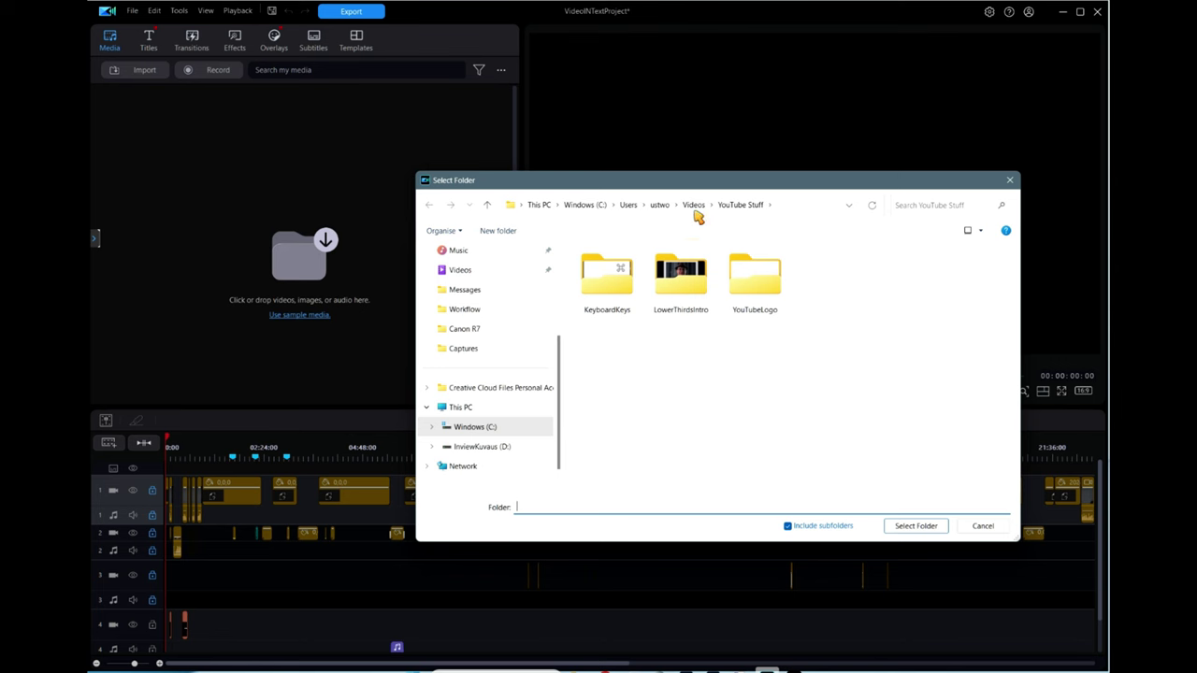
double_click(606, 301)
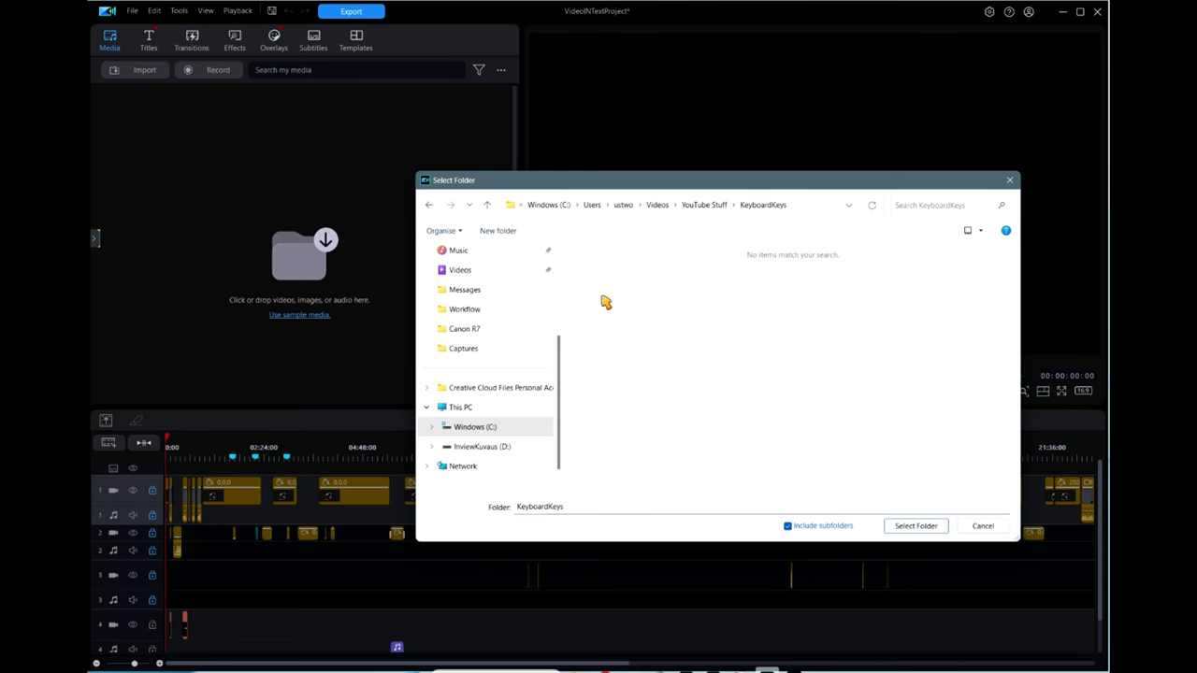
left_click(907, 529)
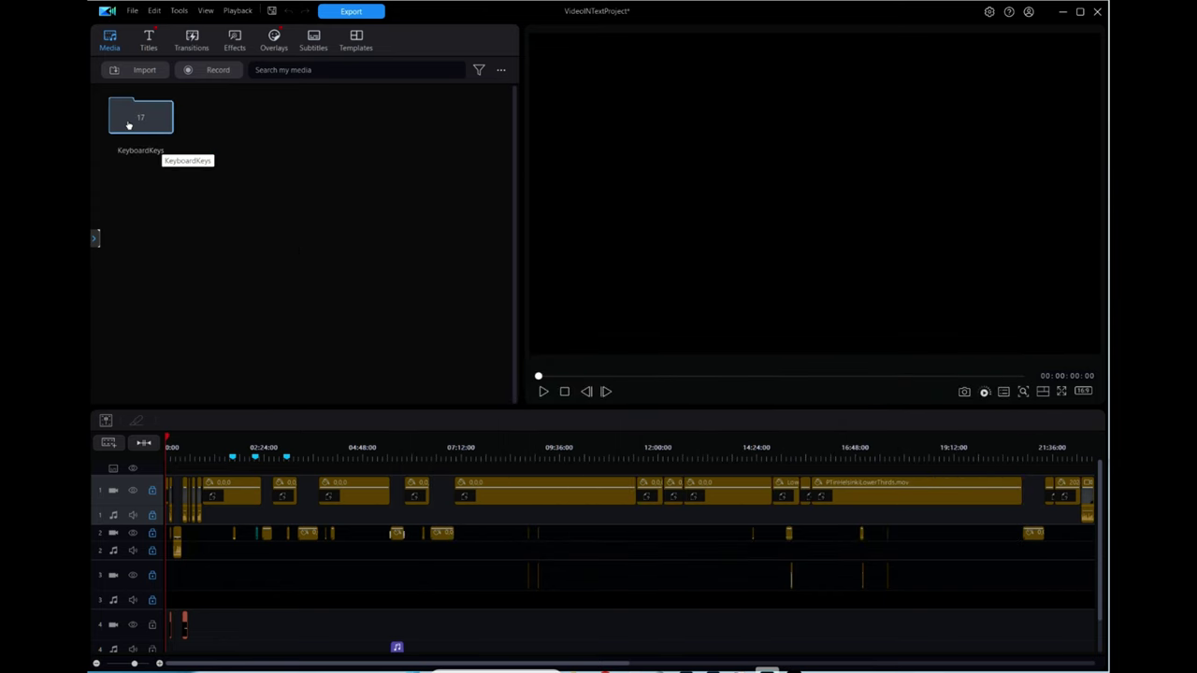
Check the contents of the imported KeyboardKeys folder and return to the main level of the library
left_click(501, 71)
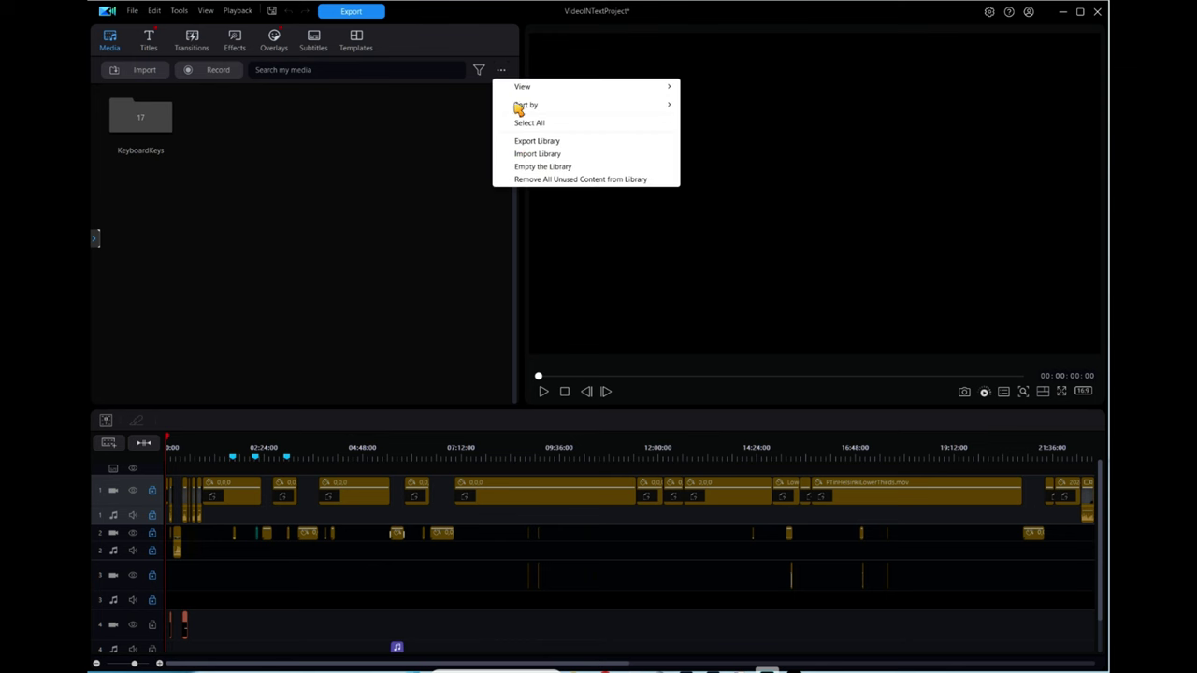
left_click(467, 43)
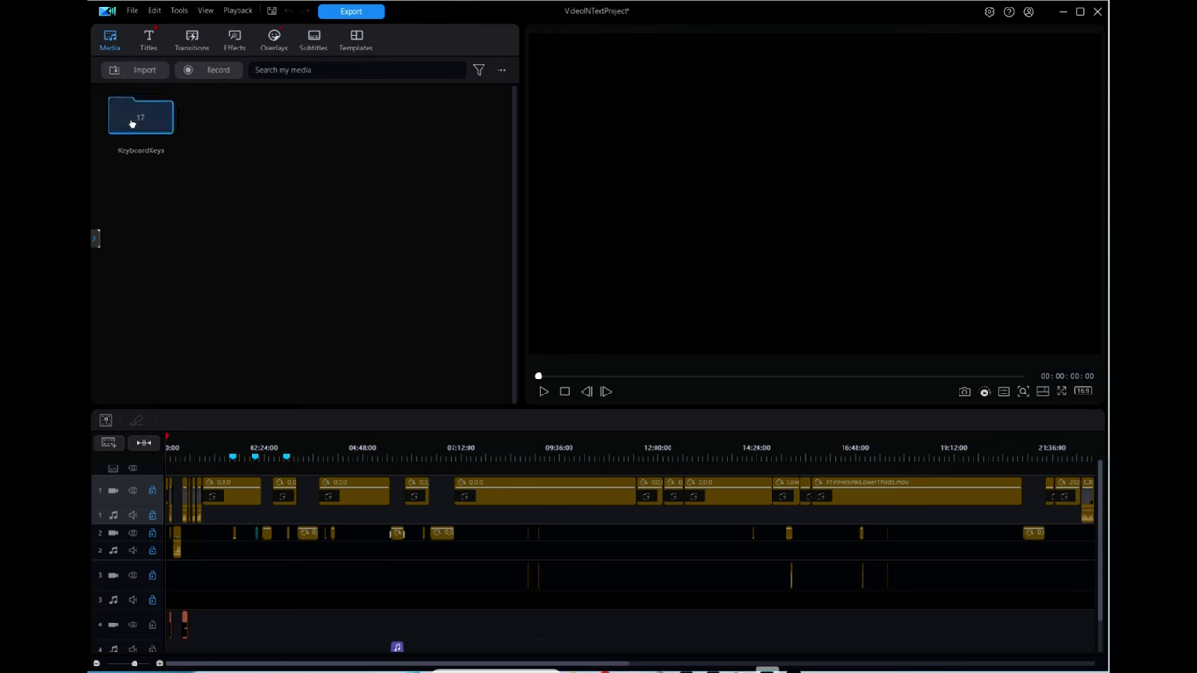
double_click(131, 124)
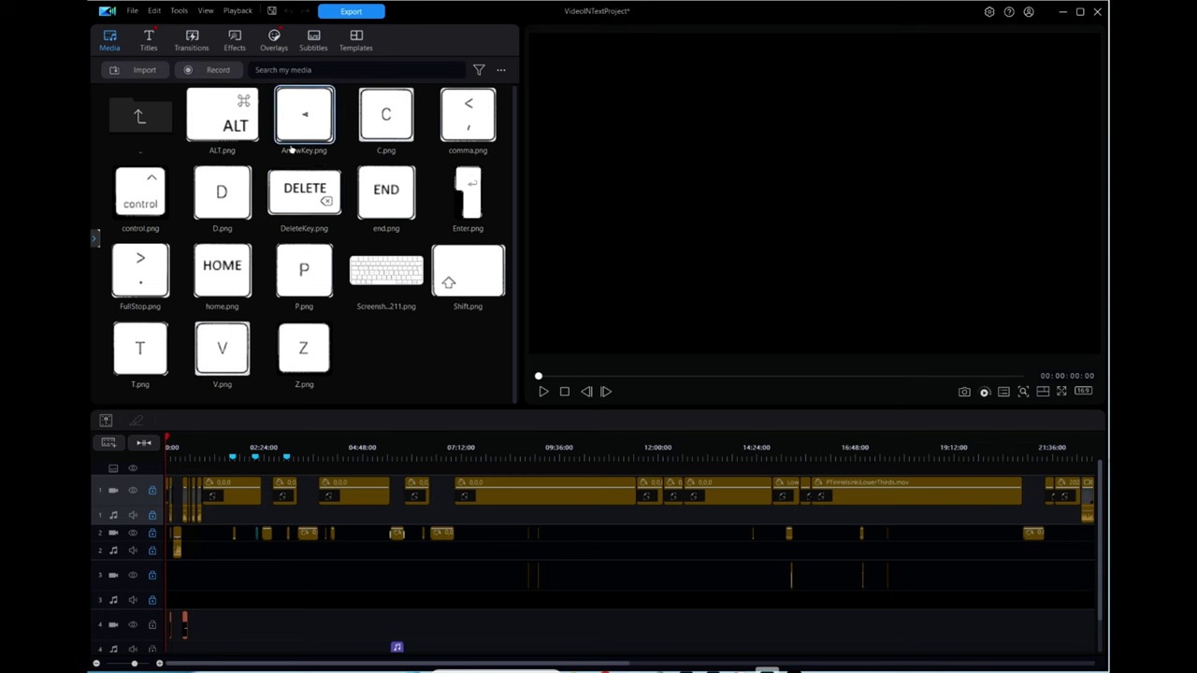
double_click(140, 116)
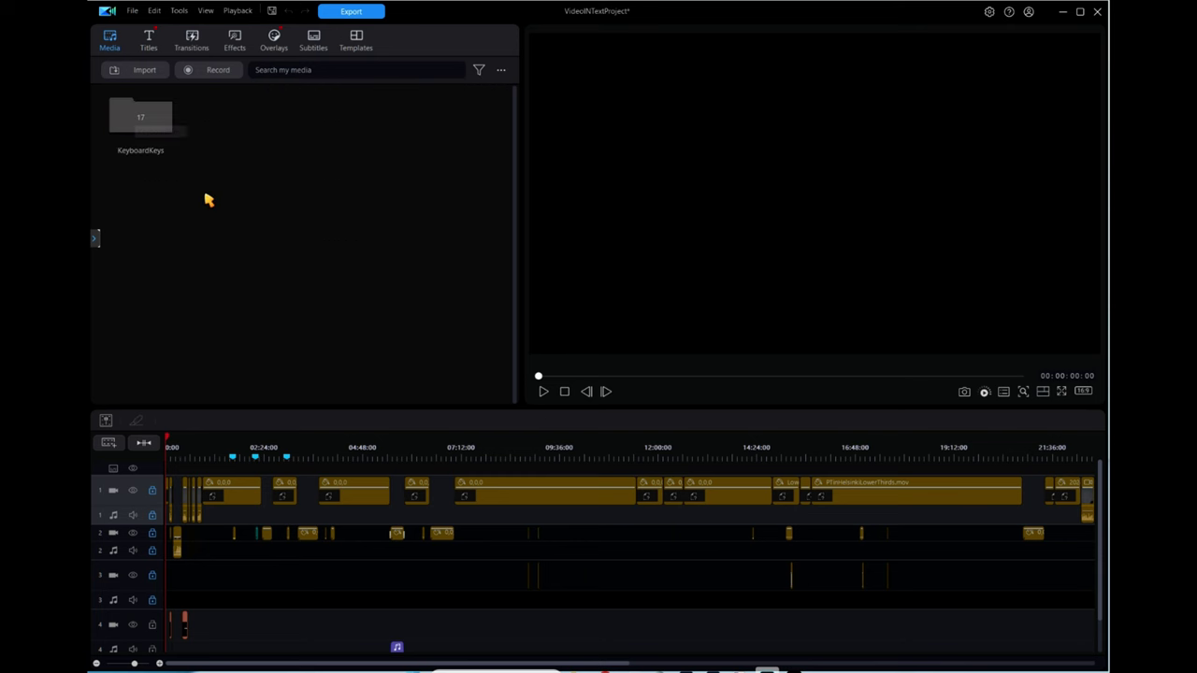
Import the LowerThirdsIntro folder from YouTube Stuff, including its subfolders, into the media library and open it there
left_click(136, 71)
left_click(152, 97)
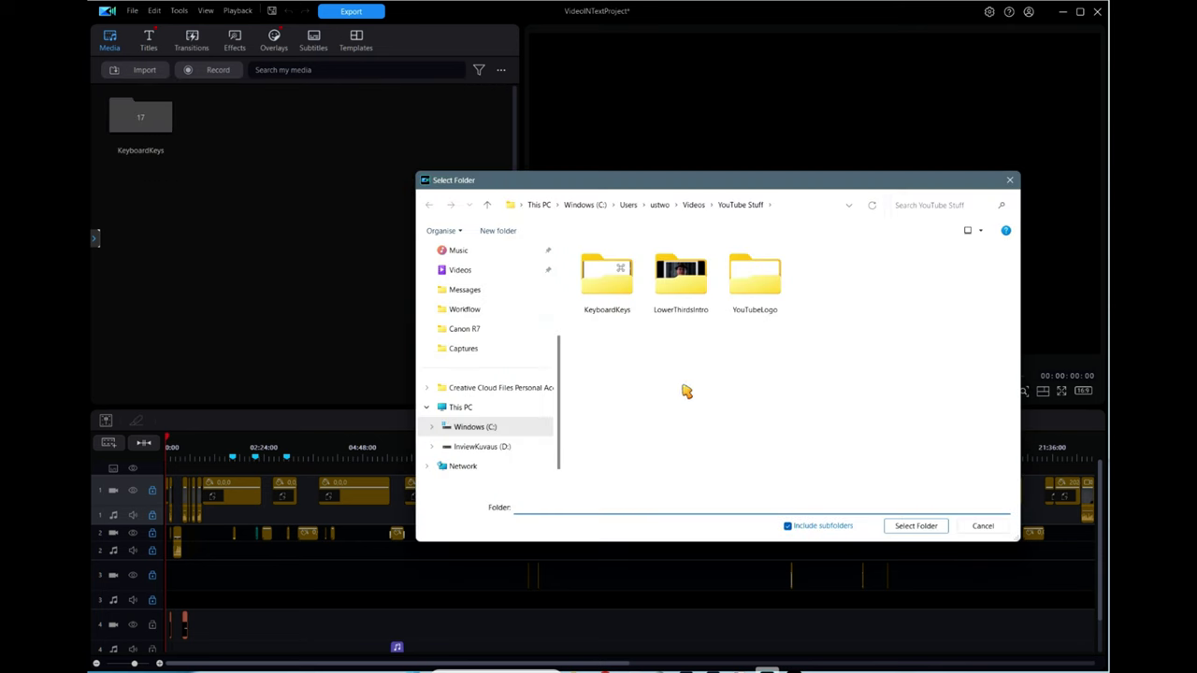
double_click(679, 299)
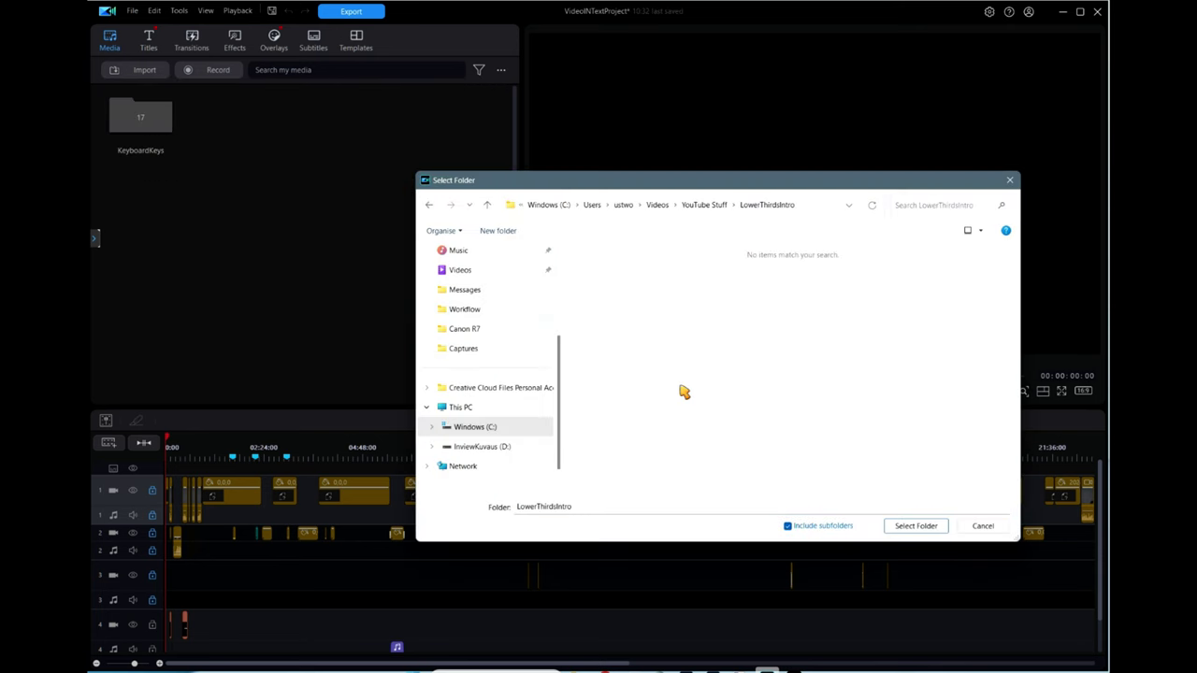
left_click(916, 525)
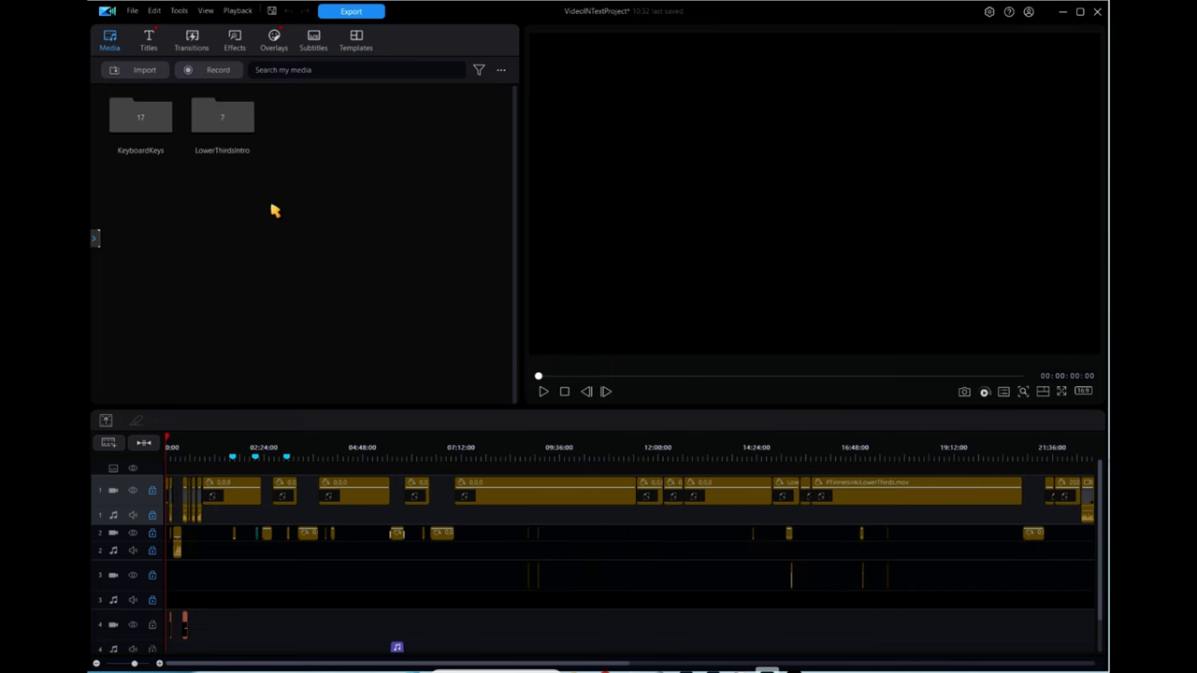
double_click(217, 122)
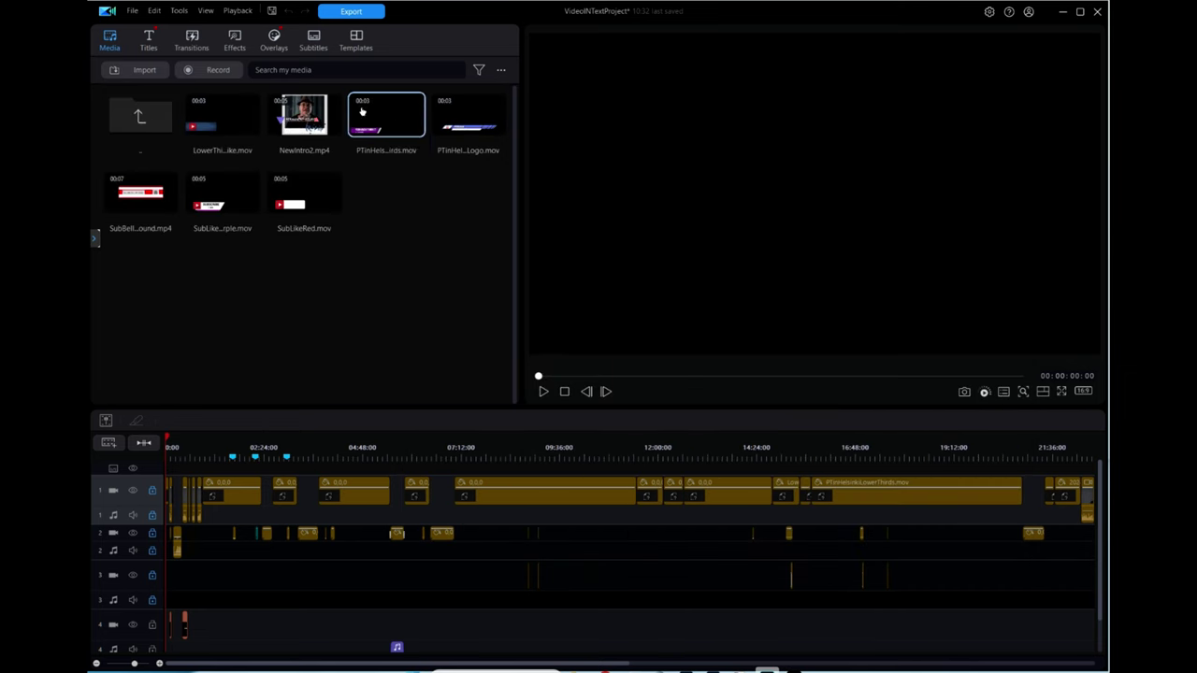